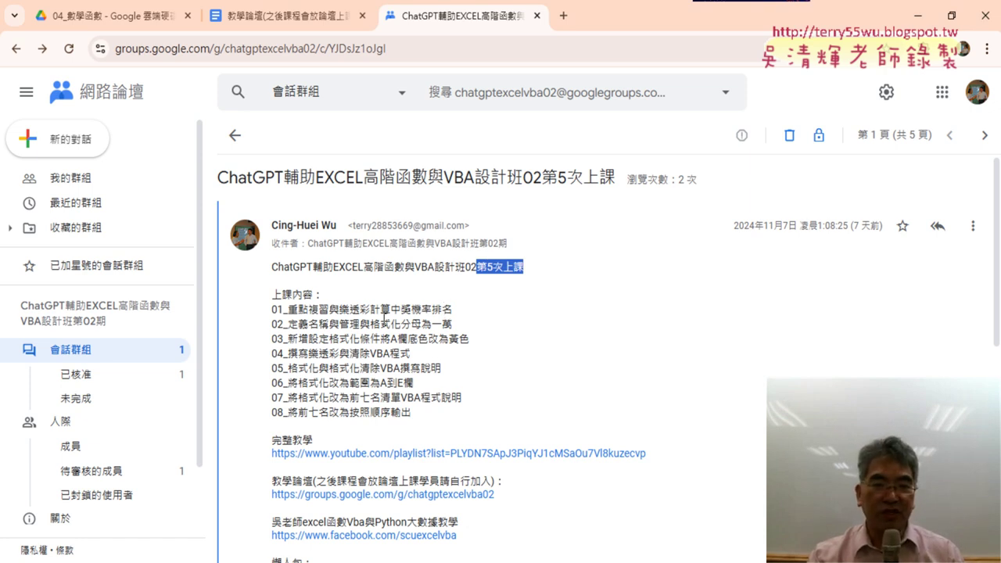
Leave the Google Groups lottery lesson post for the Excel workbook's 101年 draw data sheet.
{"action": "left_click_drag", "start_coordinate": [339, 310], "coordinate": [435, 312]}
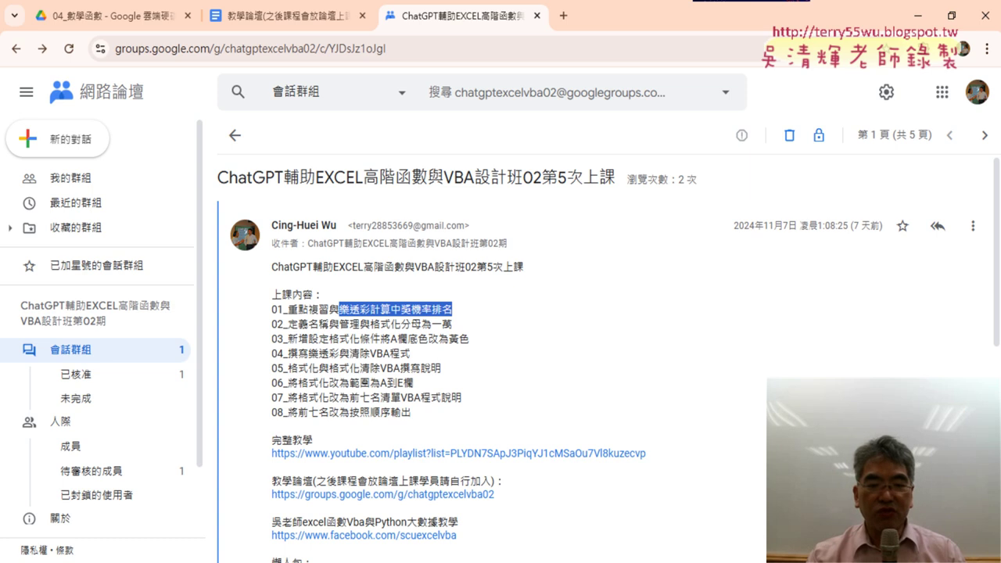
{"action": "key", "text": "alt+Tab"}
{"action": "left_click", "coordinate": [86, 536]}
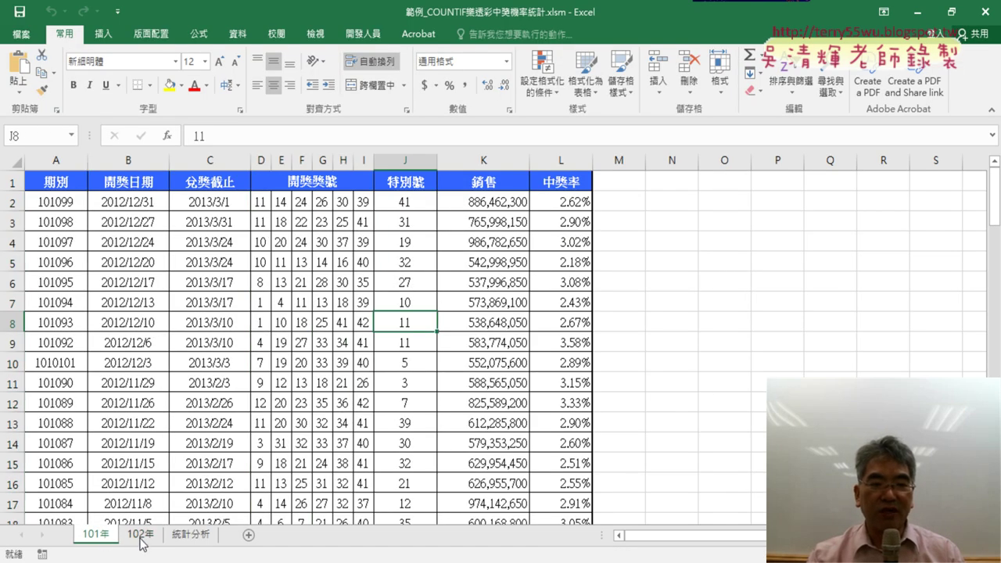
Browse the 102年 and 101年 draw data, then display the 統計分析 statistics sheet.
{"action": "left_click", "coordinate": [140, 538]}
{"action": "left_click", "coordinate": [106, 539]}
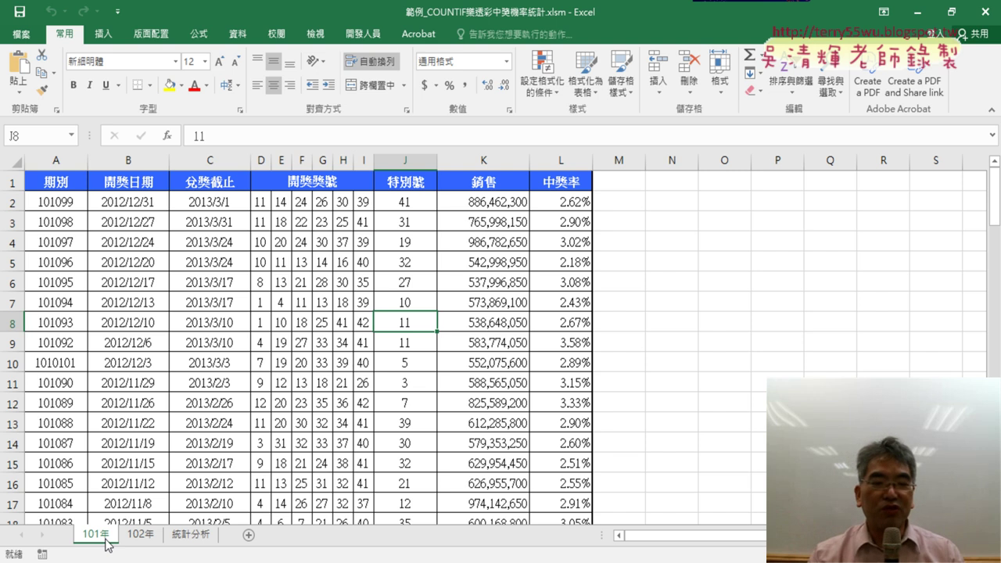
{"action": "left_click", "coordinate": [192, 535]}
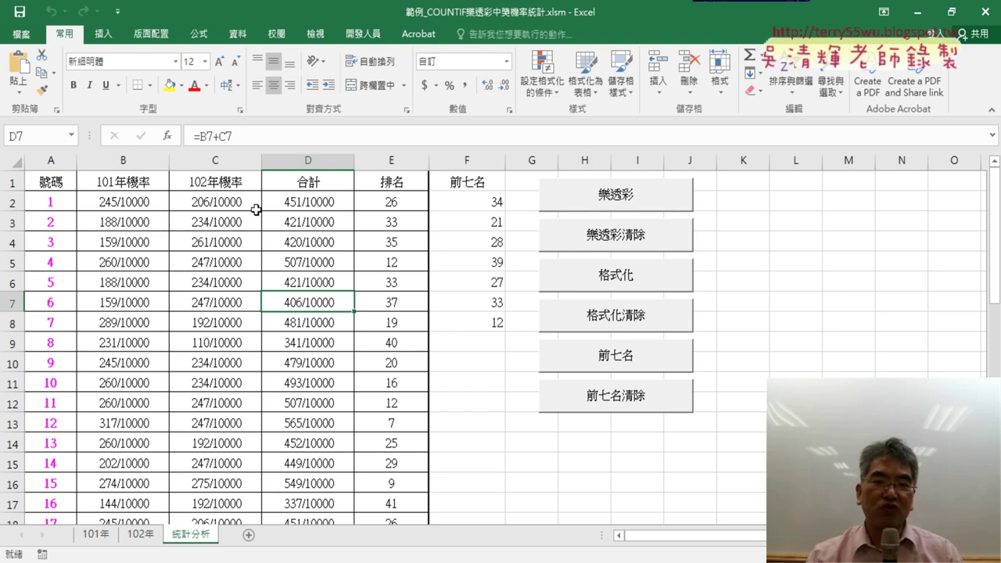
Inspect the 開獎101 name in B2's COUNTIF formula without editing it, then return to 101年.
{"action": "left_click", "coordinate": [129, 202]}
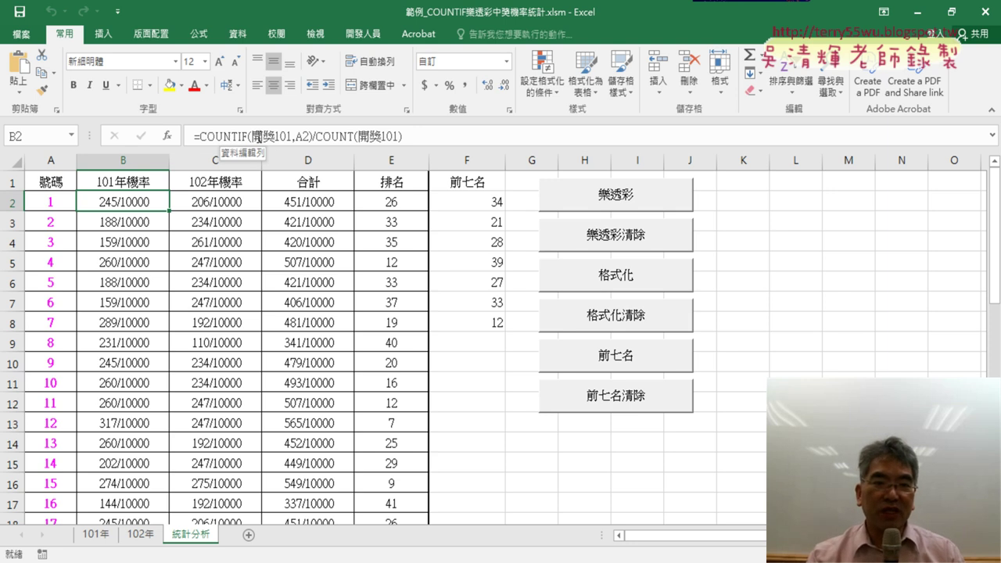
{"action": "left_click_drag", "start_coordinate": [253, 136], "coordinate": [293, 137]}
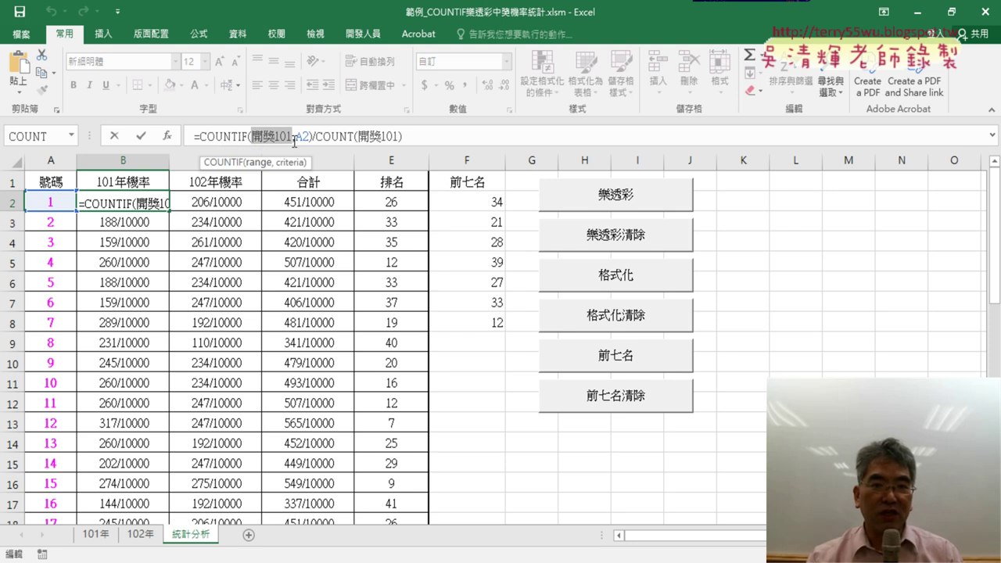
{"action": "left_click", "coordinate": [116, 137]}
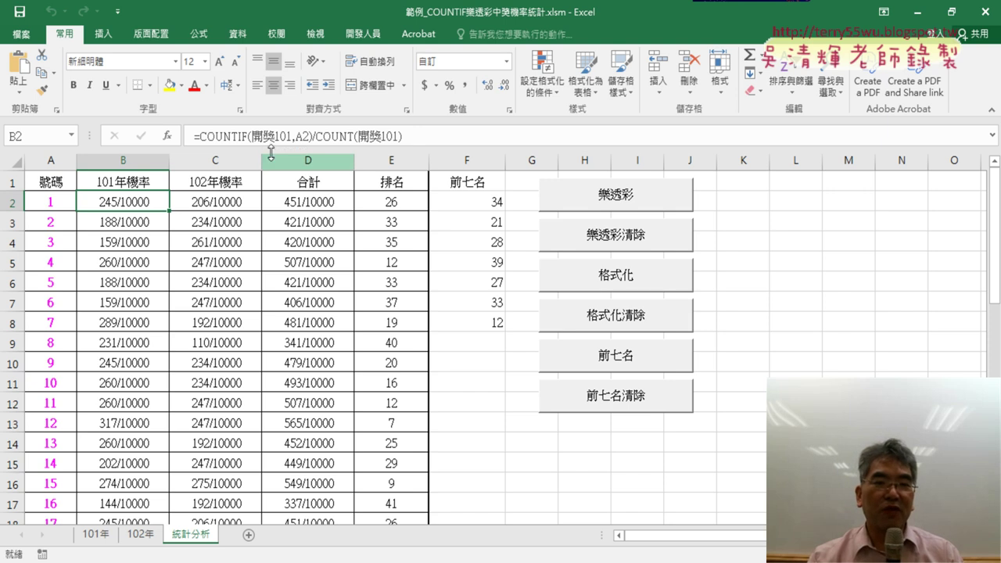
{"action": "left_click", "coordinate": [105, 537]}
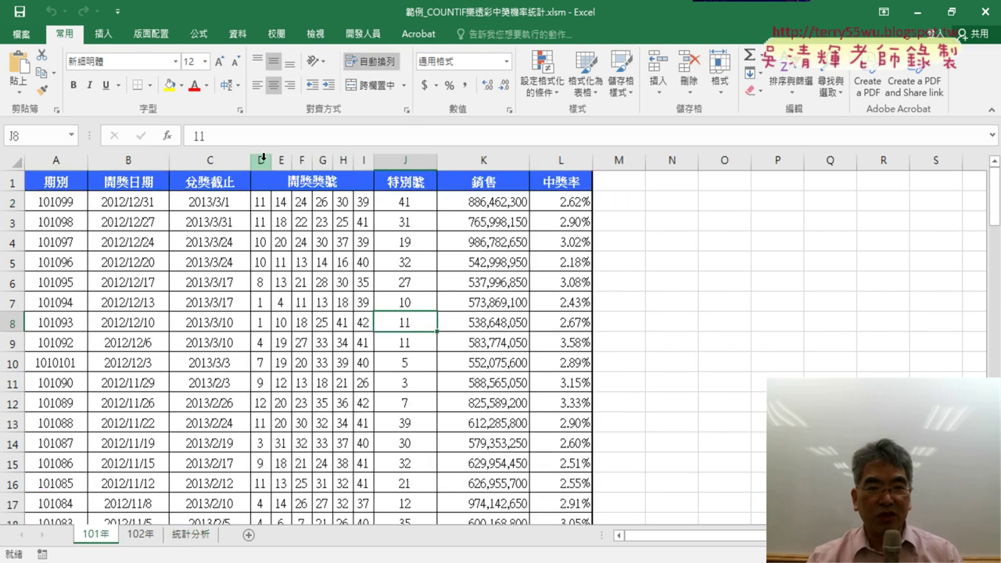
Select the 101年 winning numbers D2:J100 to reveal the named range 開獎101, then show Formulas commands.
{"action": "left_click_drag", "start_coordinate": [261, 160], "coordinate": [405, 160]}
{"action": "left_click_drag", "start_coordinate": [259, 202], "coordinate": [403, 206]}
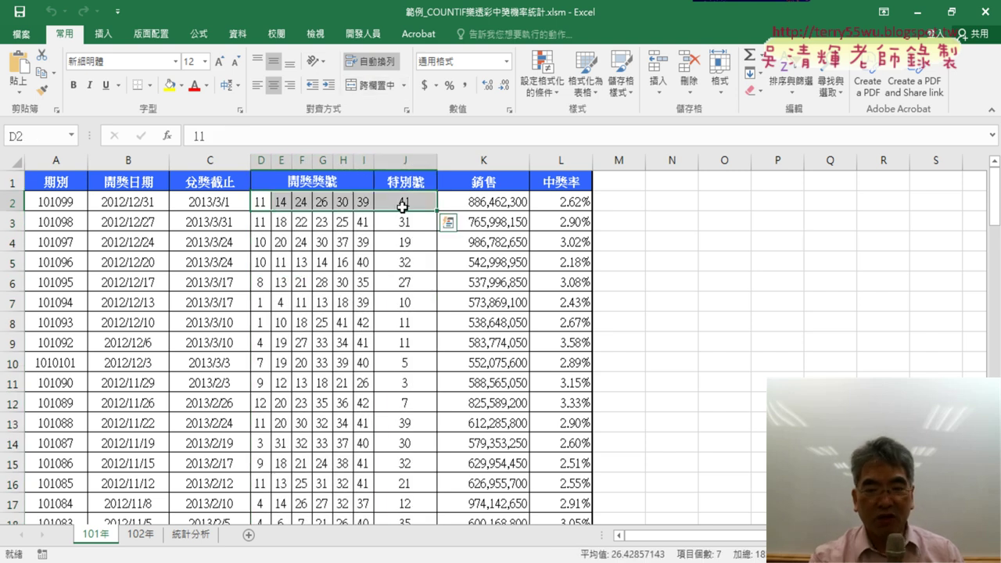
{"action": "key", "text": "ctrl+shift+Down"}
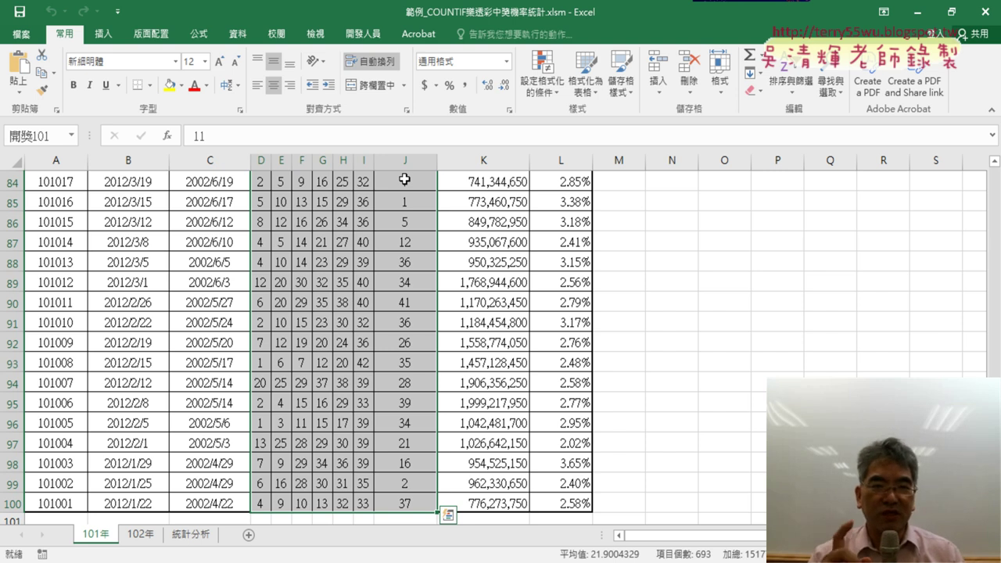
{"action": "key", "text": "Escape"}
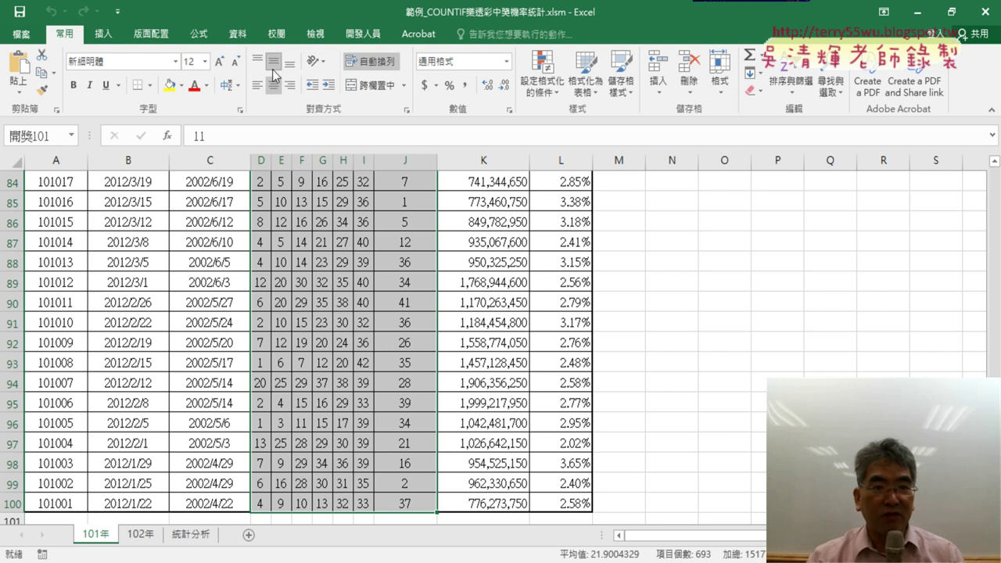
{"action": "left_click", "coordinate": [205, 39]}
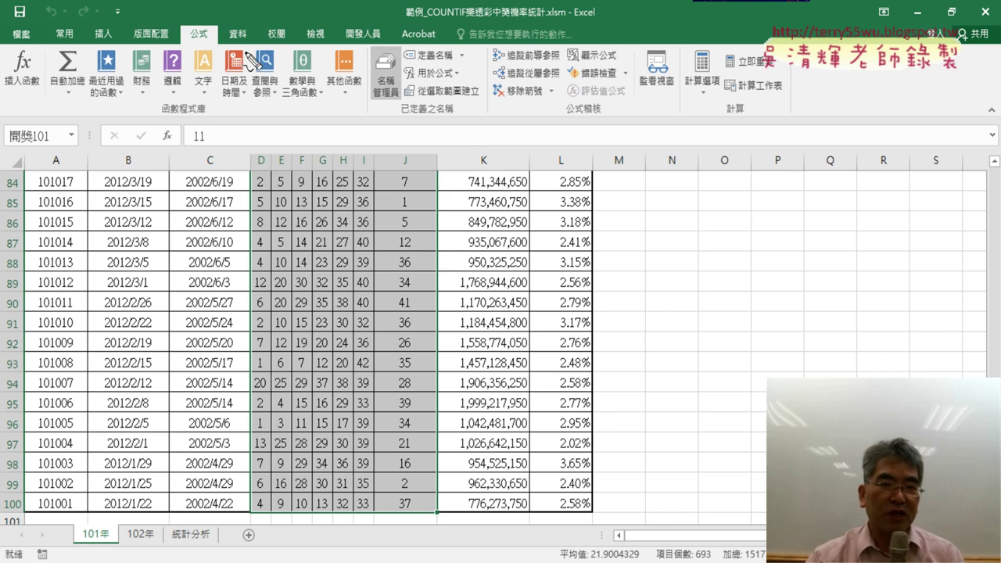
{"action": "left_click_drag", "start_coordinate": [182, 39], "coordinate": [212, 44]}
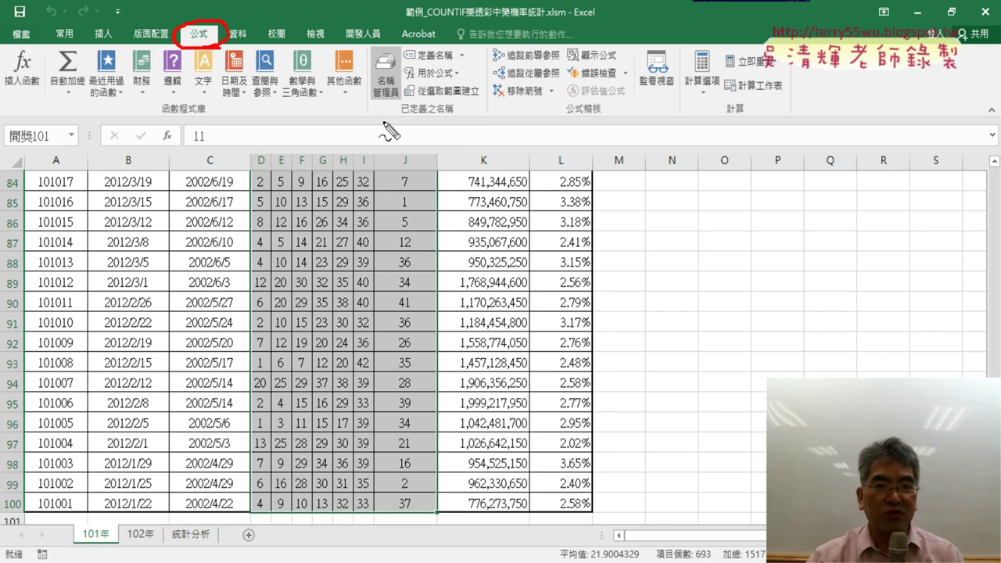
{"action": "mouse_move", "coordinate": [389, 114]}
{"action": "left_mouse_down"}
{"action": "mouse_move", "coordinate": [362, 62]}
{"action": "mouse_move", "coordinate": [389, 117]}
{"action": "left_mouse_up"}
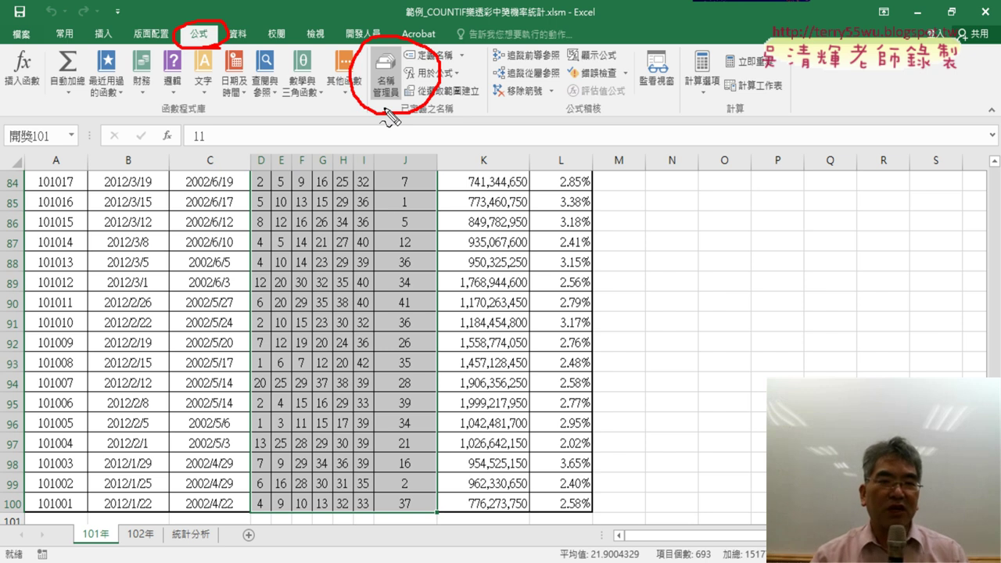
{"action": "left_click_drag", "start_coordinate": [66, 153], "coordinate": [69, 157]}
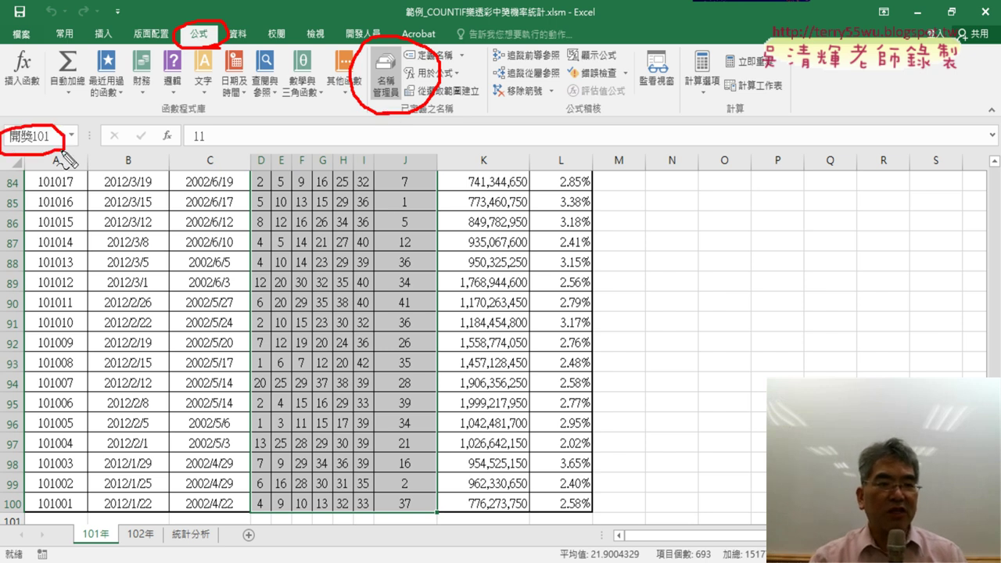
{"action": "mouse_move", "coordinate": [100, 109]}
{"action": "left_mouse_down"}
{"action": "mouse_move", "coordinate": [148, 109]}
{"action": "mouse_move", "coordinate": [115, 163]}
{"action": "mouse_move", "coordinate": [148, 138]}
{"action": "mouse_move", "coordinate": [164, 164]}
{"action": "mouse_move", "coordinate": [82, 173]}
{"action": "mouse_move", "coordinate": [135, 188]}
{"action": "left_mouse_up"}
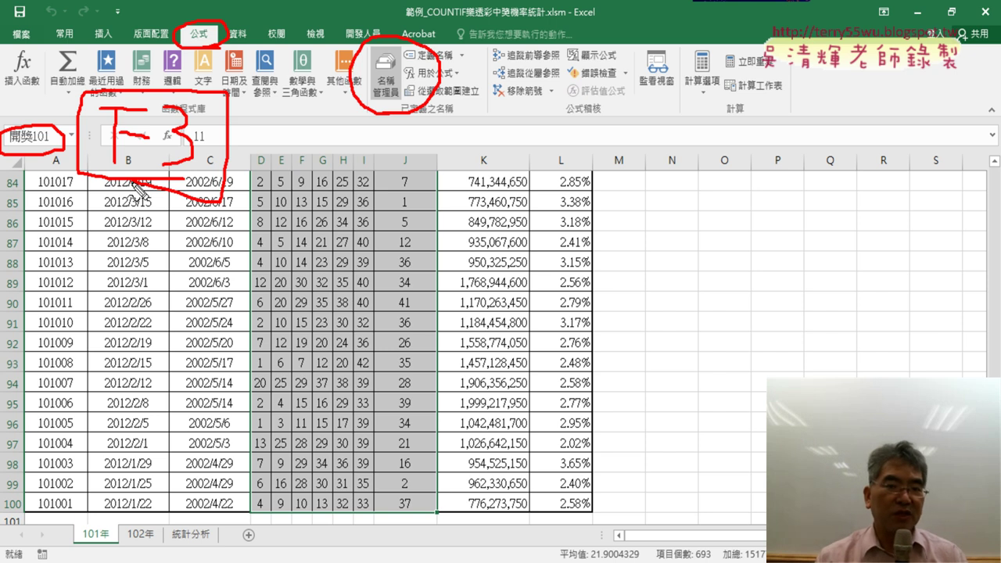
{"action": "key", "text": "Escape"}
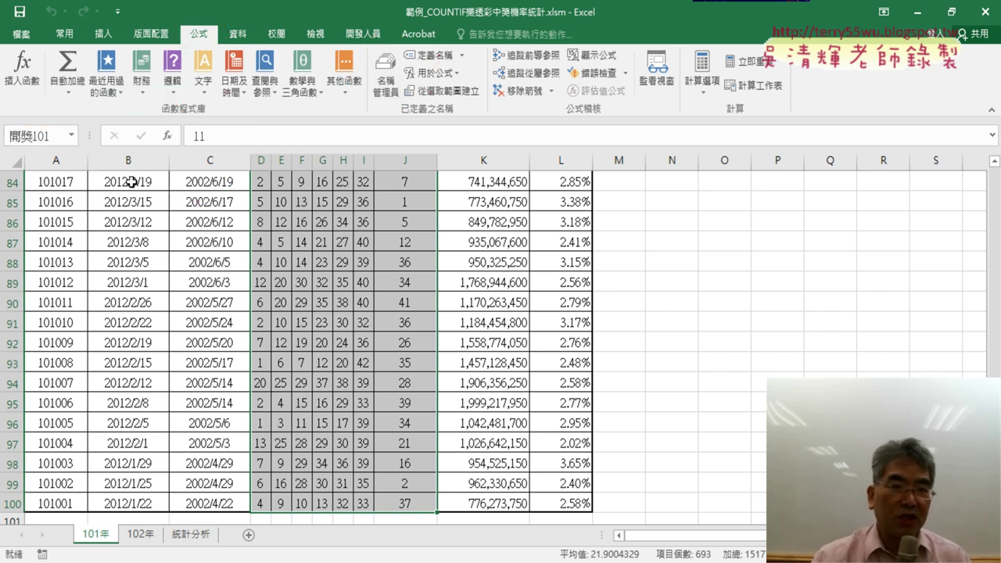
In Name Manager, confirm 開獎101 covers 101年 D2:J100 and 開獎102 covers 102年 D2:J105.
{"action": "left_click", "coordinate": [387, 86]}
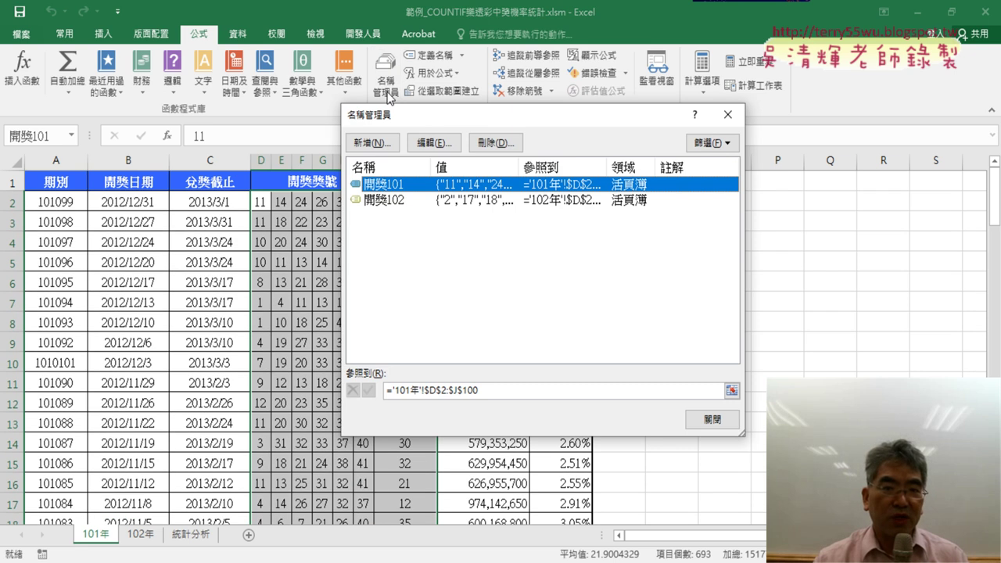
{"action": "left_click", "coordinate": [475, 393]}
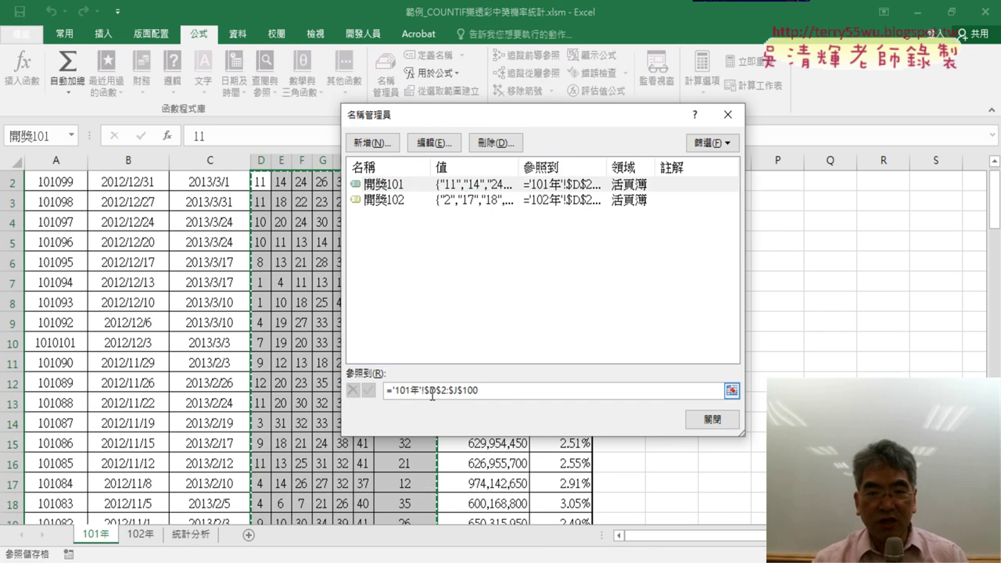
{"action": "left_click", "coordinate": [477, 200]}
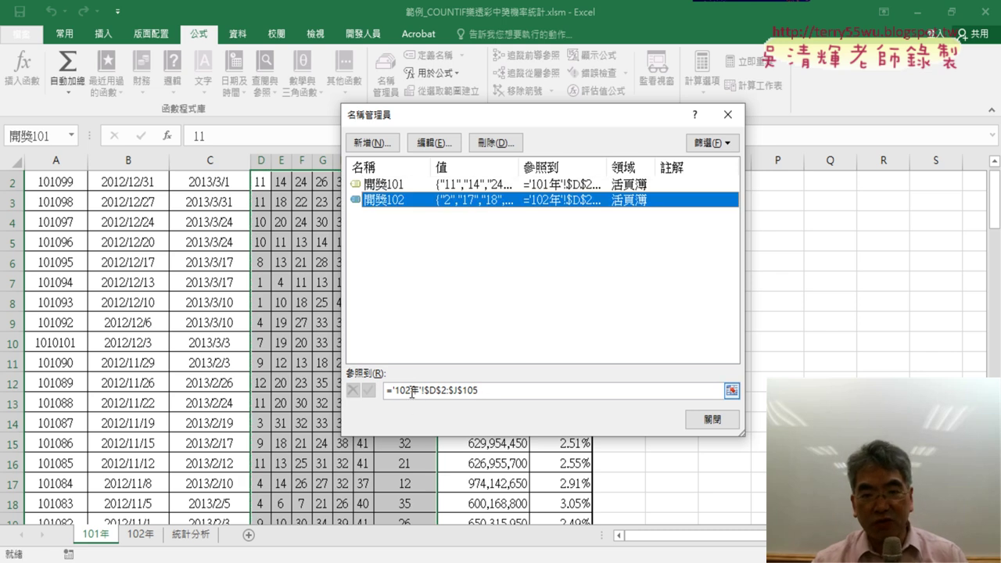
{"action": "left_click", "coordinate": [491, 390]}
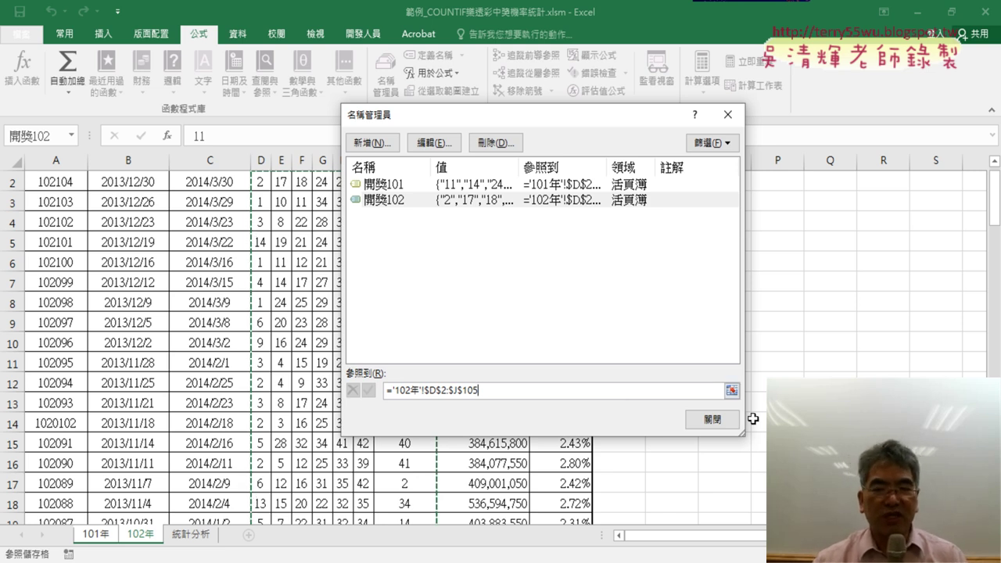
{"action": "left_click", "coordinate": [710, 420]}
{"action": "left_click", "coordinate": [201, 536]}
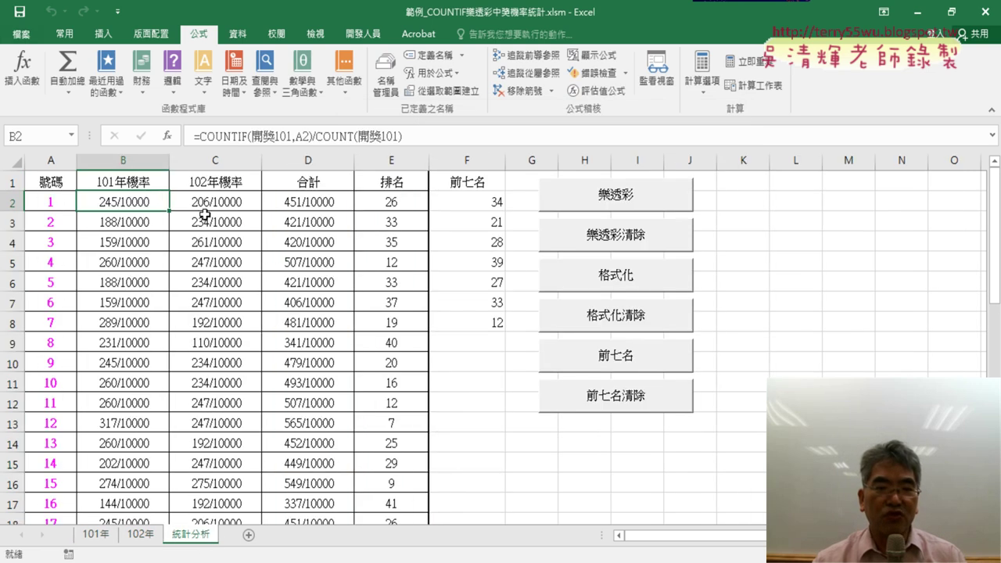
{"action": "left_click", "coordinate": [218, 138]}
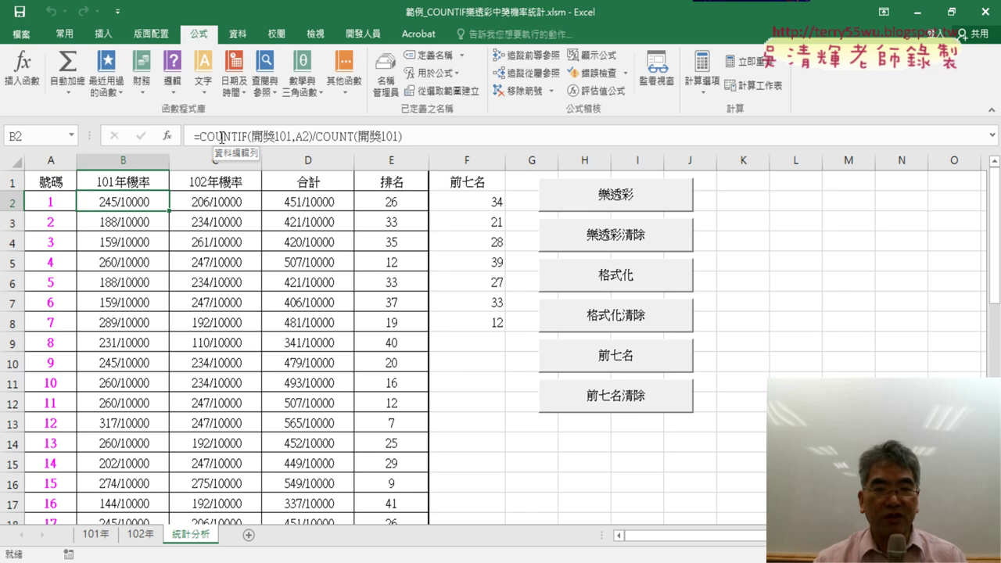
{"action": "key", "text": "Escape"}
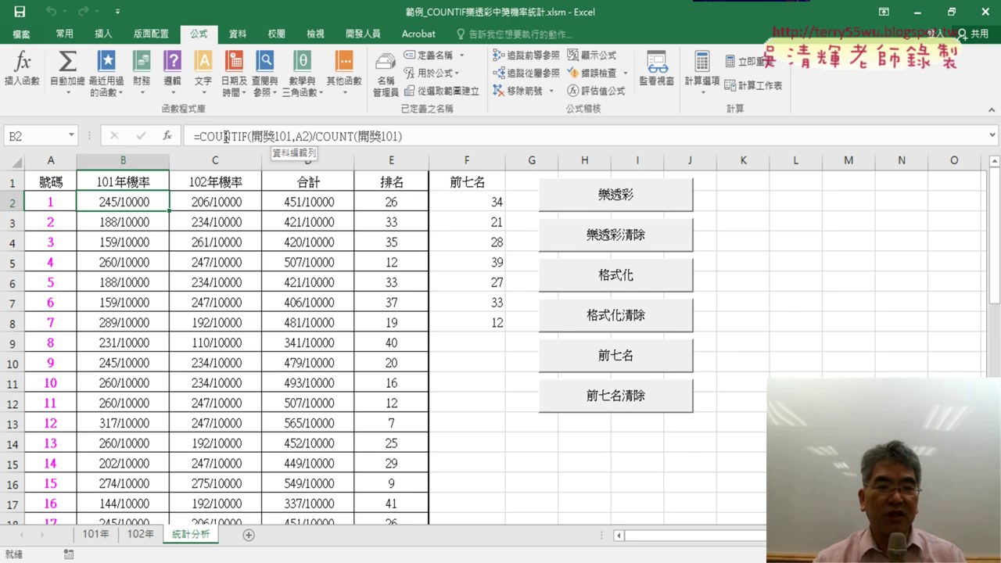
{"action": "left_click_drag", "start_coordinate": [199, 138], "coordinate": [236, 140]}
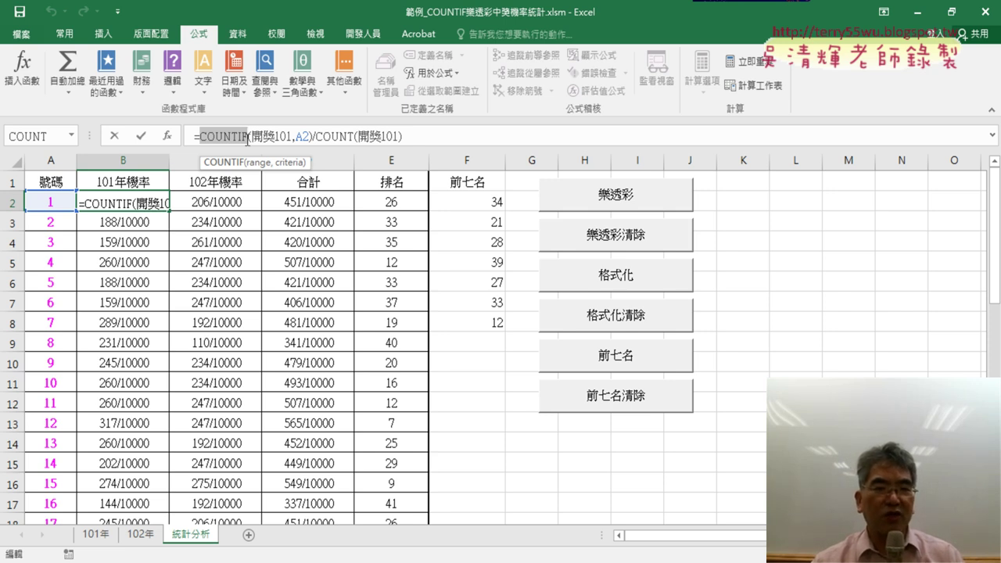
{"action": "left_click", "coordinate": [341, 137]}
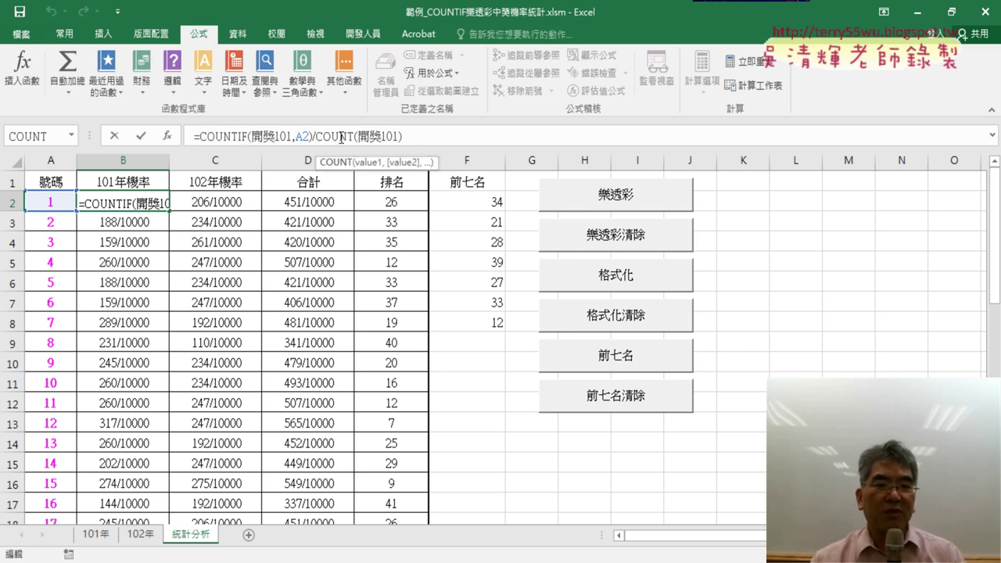
{"action": "left_click", "coordinate": [141, 136]}
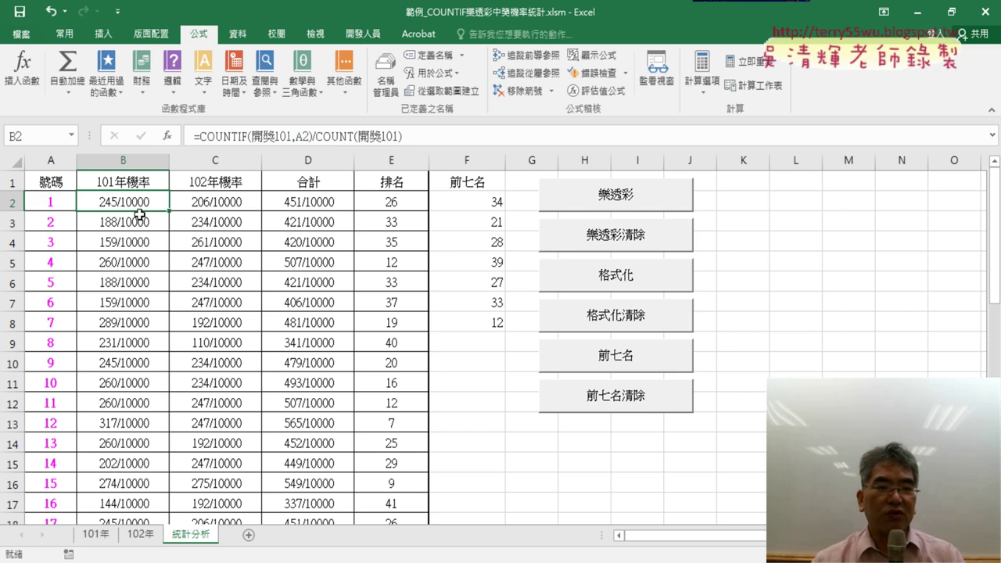
Open B2's Format Cells dialog and preview the Fraction types, including hundredths.
{"action": "right_click", "coordinate": [141, 204]}
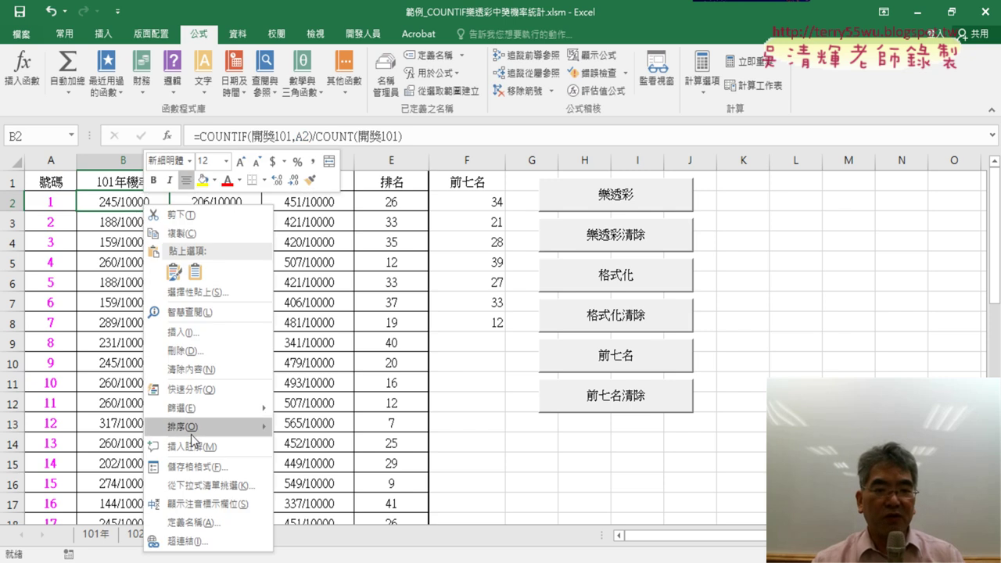
{"action": "left_click", "coordinate": [196, 468]}
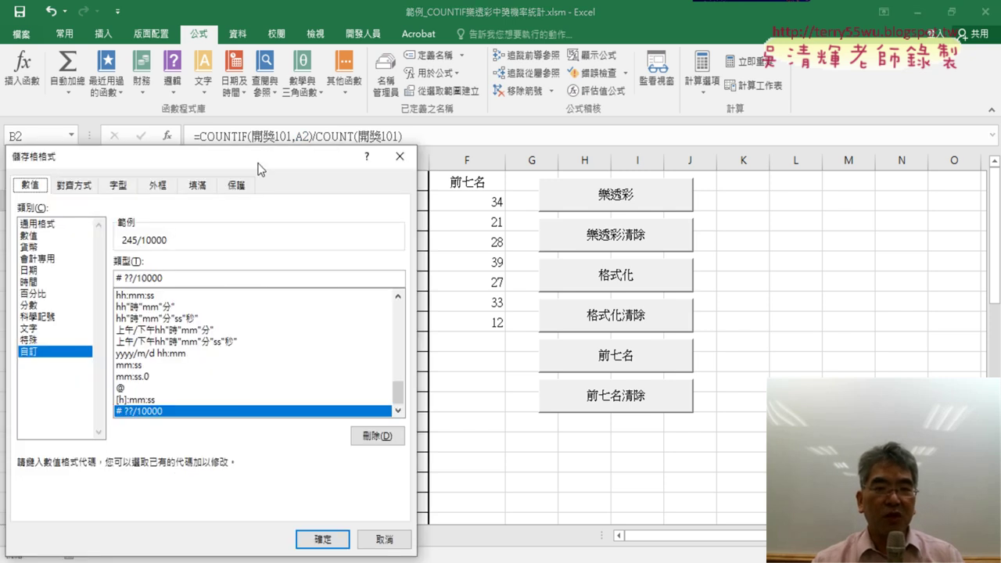
{"action": "left_click_drag", "start_coordinate": [263, 162], "coordinate": [512, 93]}
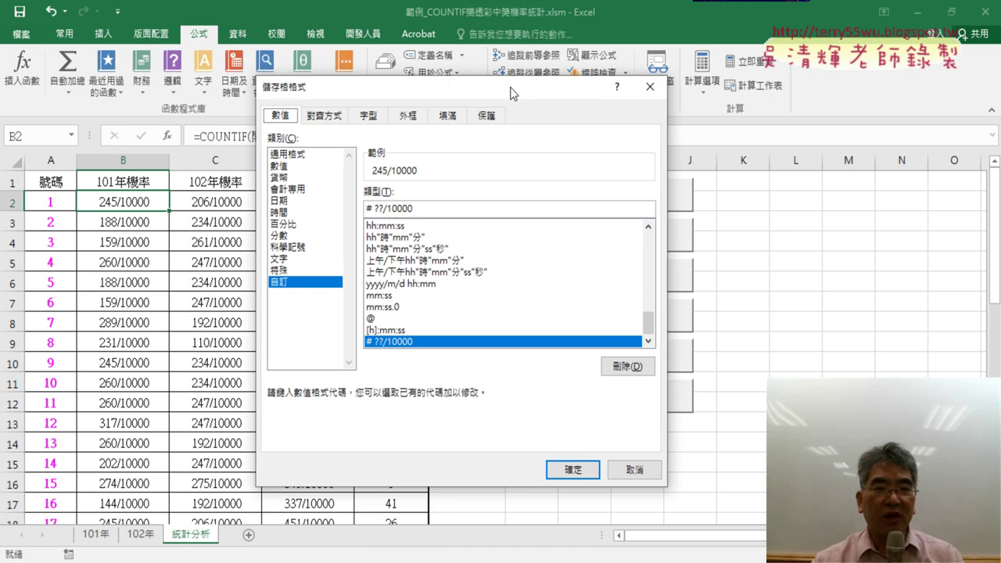
{"action": "left_click", "coordinate": [282, 235]}
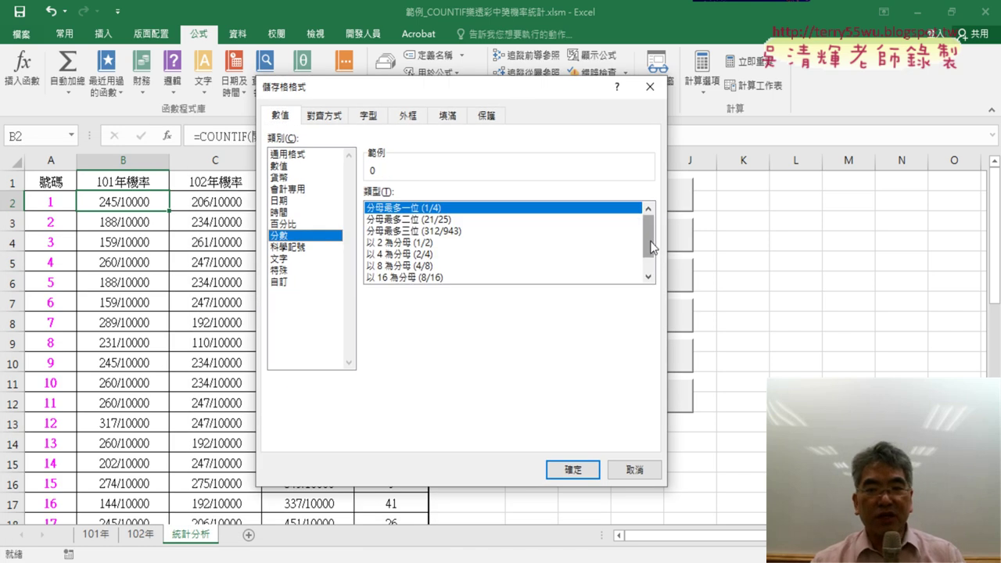
{"action": "scroll", "coordinate": [649, 259], "scroll_direction": "down", "scroll_amount": 1}
{"action": "left_click", "coordinate": [463, 280]}
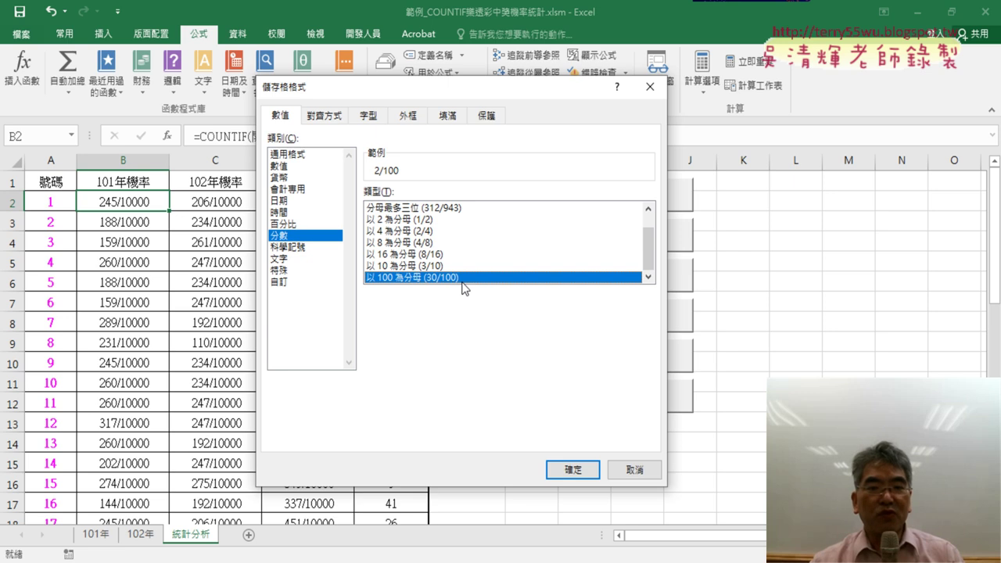
View the custom code # ??/10000, cancel without changes, and check D2's =B2+C2.
{"action": "left_click", "coordinate": [271, 282]}
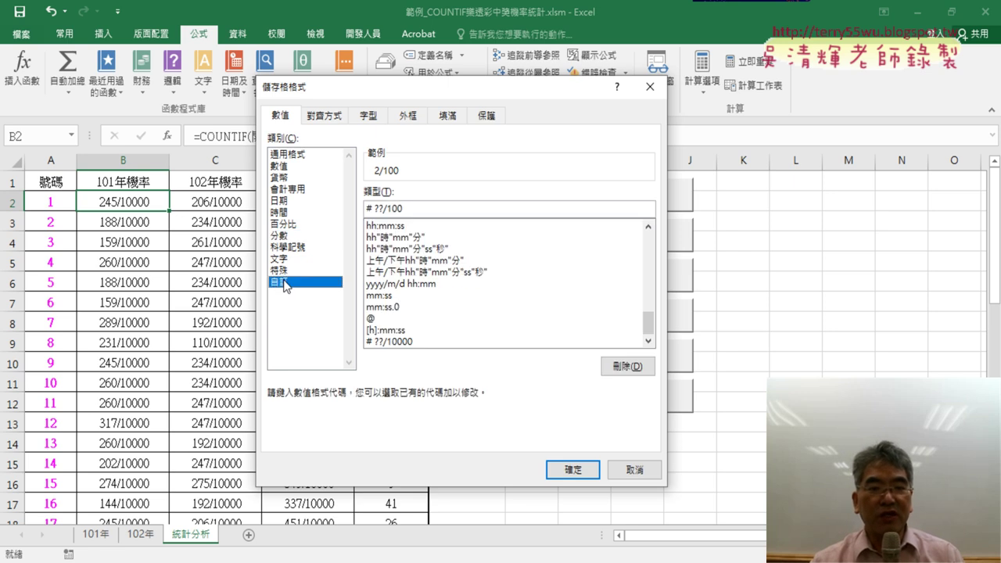
{"action": "left_click", "coordinate": [422, 209]}
{"action": "type", "text": "00"}
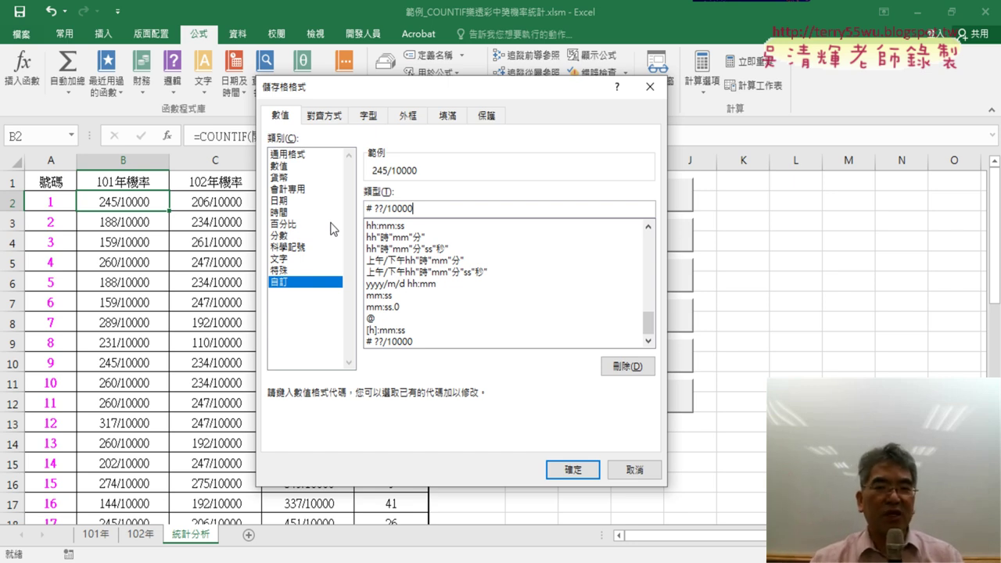
{"action": "left_click", "coordinate": [634, 468]}
{"action": "left_click", "coordinate": [312, 201]}
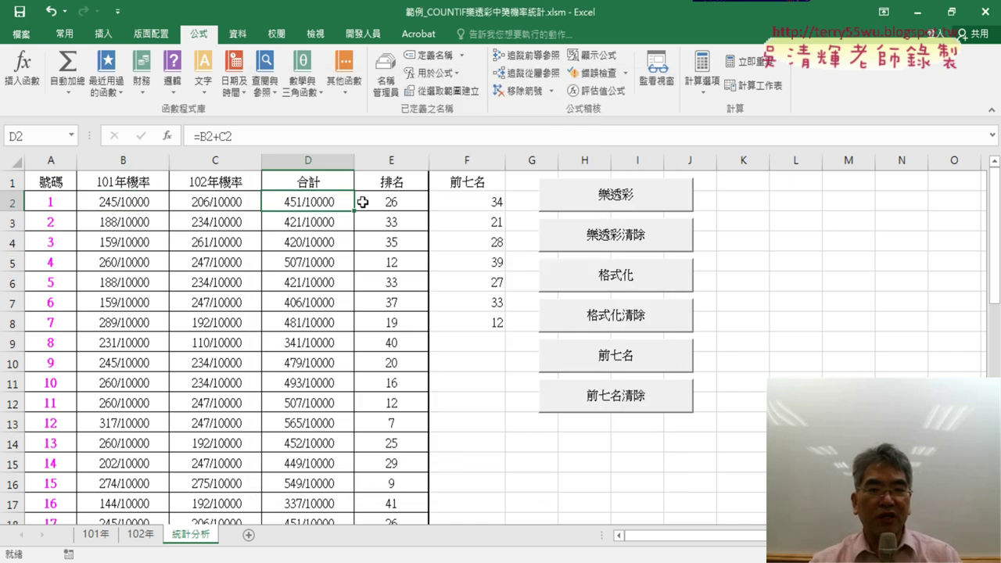
{"action": "left_click", "coordinate": [409, 202]}
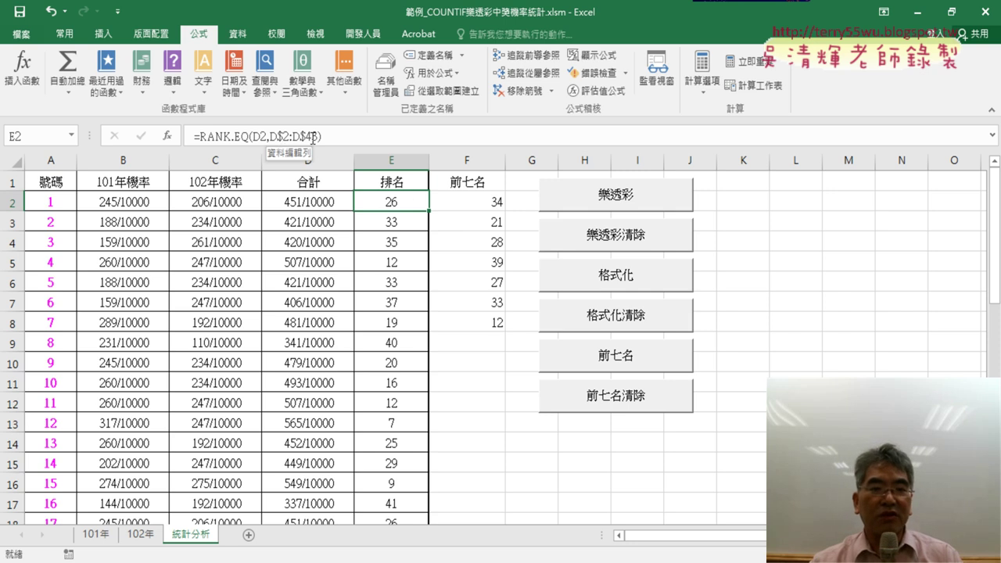
{"action": "left_click_drag", "start_coordinate": [279, 136], "coordinate": [319, 136]}
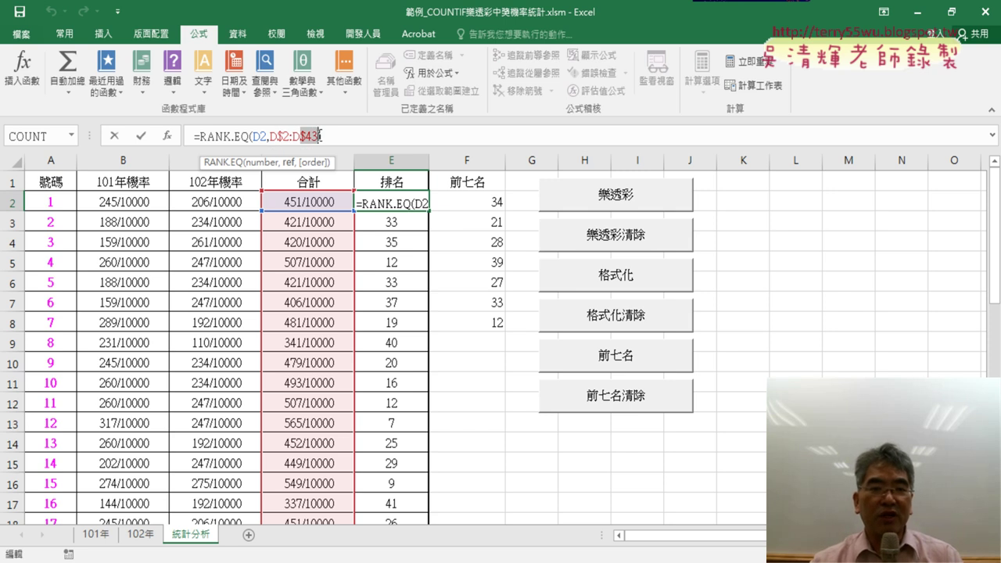
{"action": "left_click", "coordinate": [144, 137]}
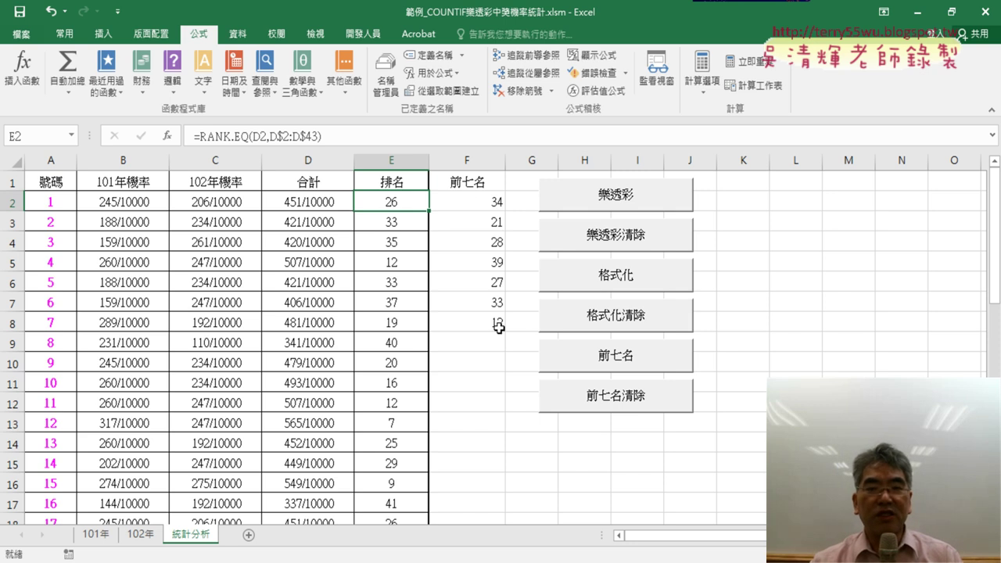
{"action": "left_click", "coordinate": [477, 161]}
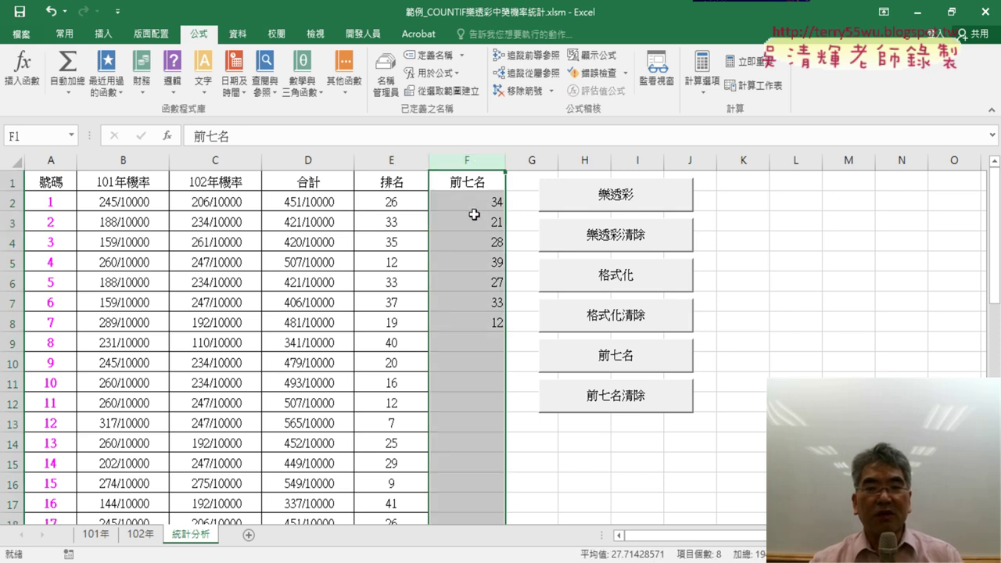
{"action": "left_click_drag", "start_coordinate": [474, 205], "coordinate": [467, 319]}
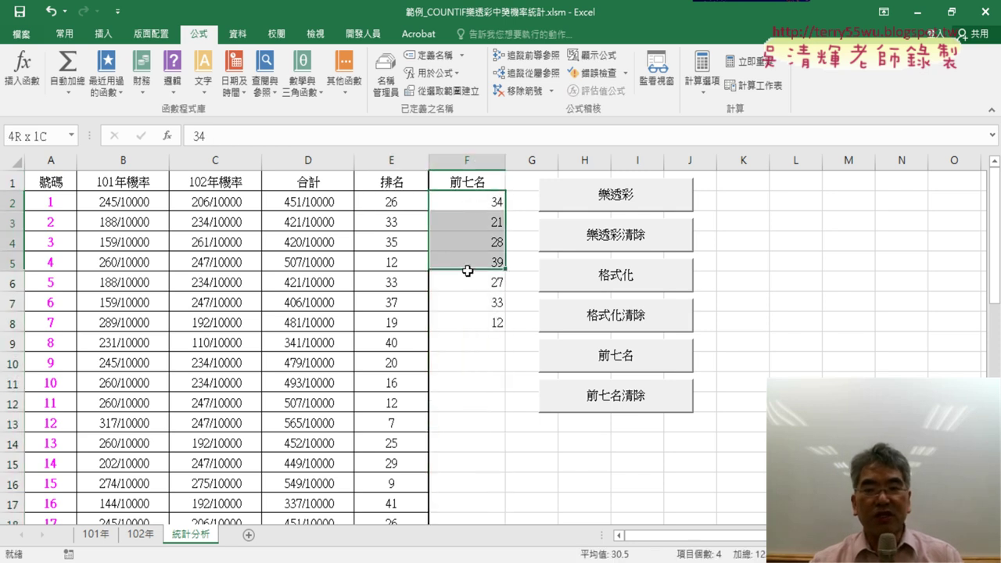
{"action": "left_click", "coordinate": [617, 403]}
{"action": "left_click", "coordinate": [616, 361]}
{"action": "left_click", "coordinate": [472, 357]}
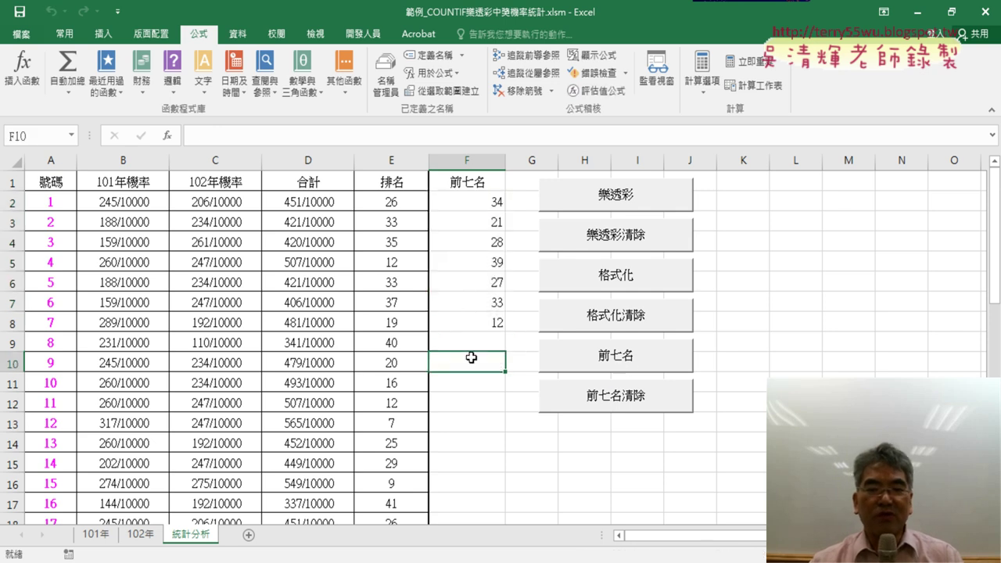
{"action": "left_click_drag", "start_coordinate": [474, 205], "coordinate": [474, 323]}
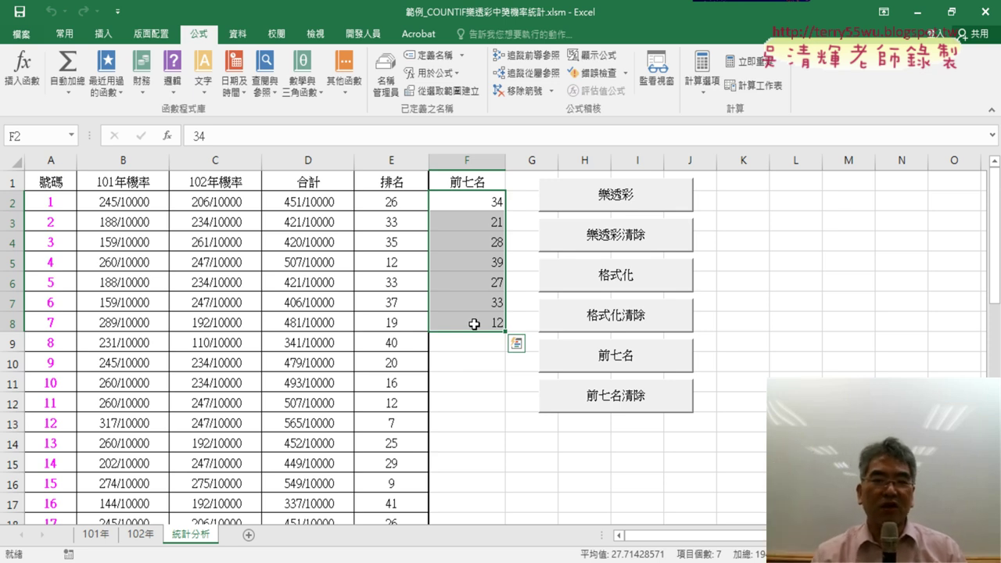
Run the 前七名清除 macro to empty the top-seven cells F2:F8.
{"action": "left_click", "coordinate": [643, 408]}
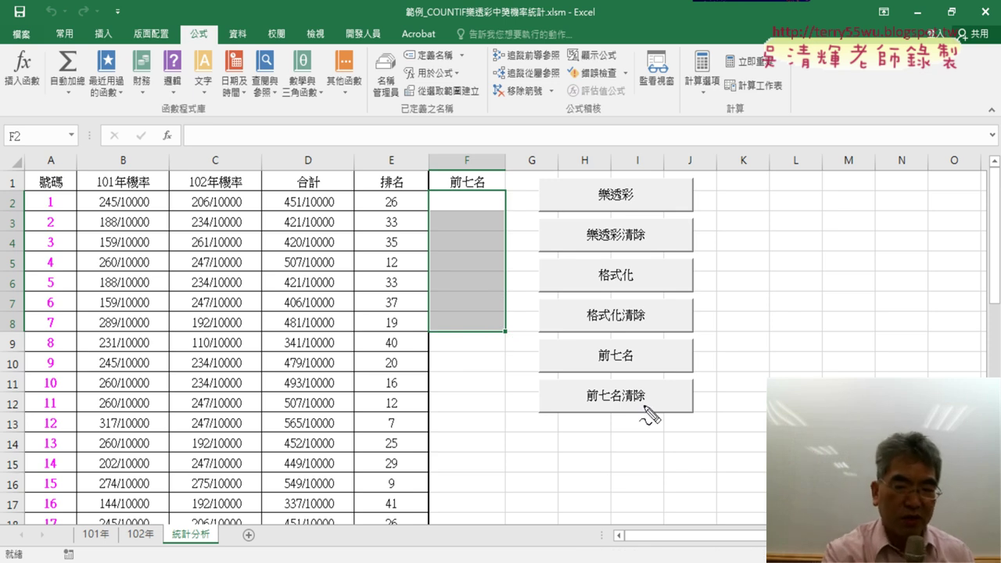
{"action": "mouse_move", "coordinate": [674, 439]}
{"action": "left_mouse_down"}
{"action": "mouse_move", "coordinate": [728, 249]}
{"action": "mouse_move", "coordinate": [666, 431]}
{"action": "left_mouse_up"}
{"action": "mouse_move", "coordinate": [727, 360]}
{"action": "left_mouse_down"}
{"action": "mouse_move", "coordinate": [739, 376]}
{"action": "mouse_move", "coordinate": [771, 358]}
{"action": "left_mouse_up"}
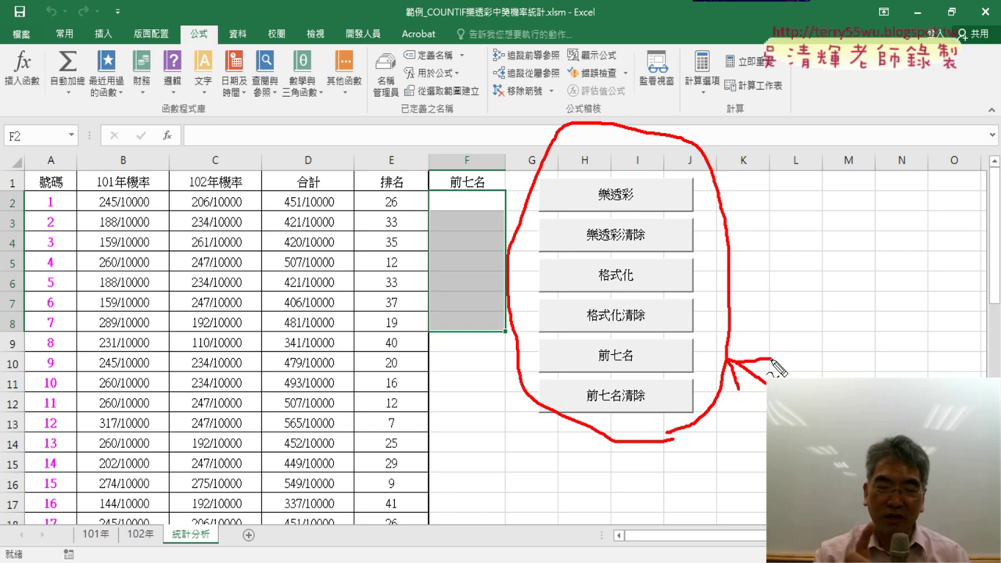
Run the 樂透彩清除 macro to empty the rates, 合計 and 排名 in columns B–E.
{"action": "key", "text": "Escape"}
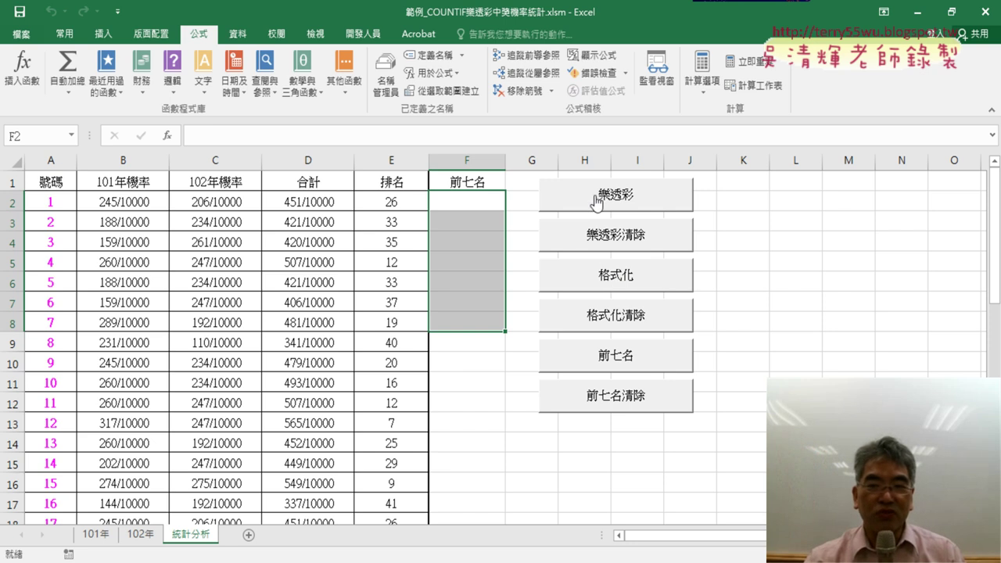
{"action": "left_click", "coordinate": [634, 242]}
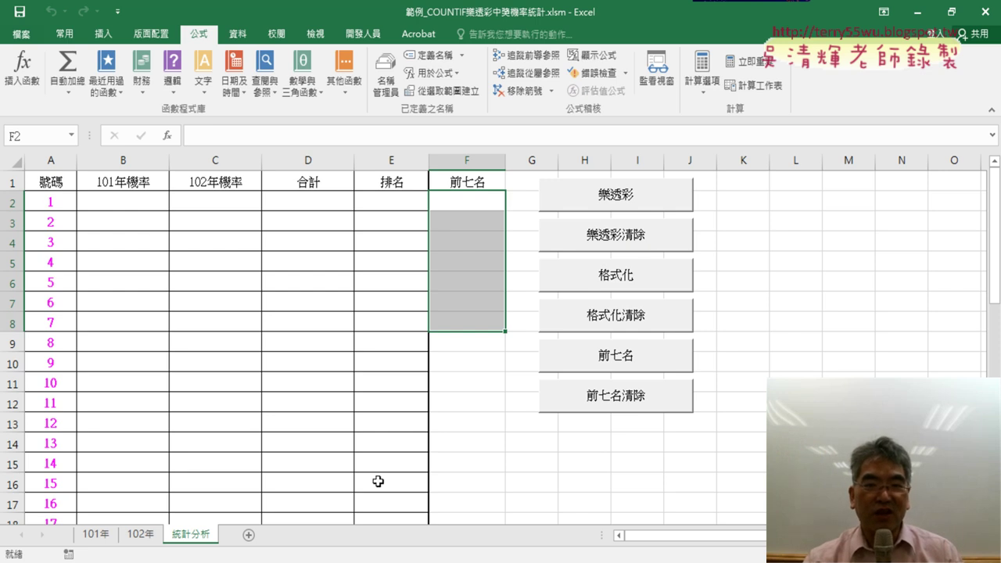
{"action": "left_click", "coordinate": [132, 201]}
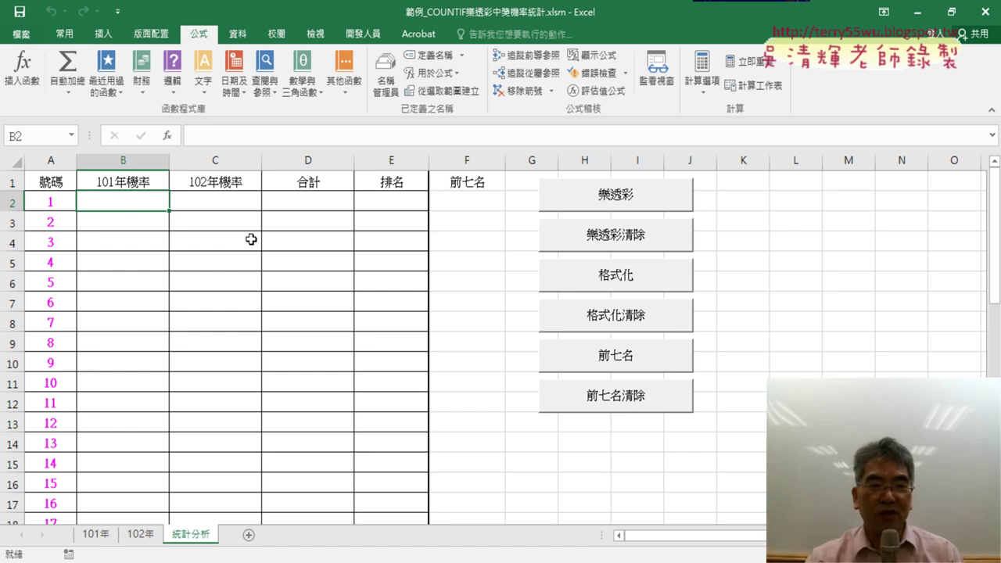
Scroll through the table and confirm cells B2, C2, D2 and E2 are empty.
{"action": "left_click", "coordinate": [407, 206]}
{"action": "scroll", "coordinate": [408, 207], "scroll_direction": "down", "scroll_amount": 8}
{"action": "scroll", "coordinate": [408, 207], "scroll_direction": "down", "scroll_amount": 2}
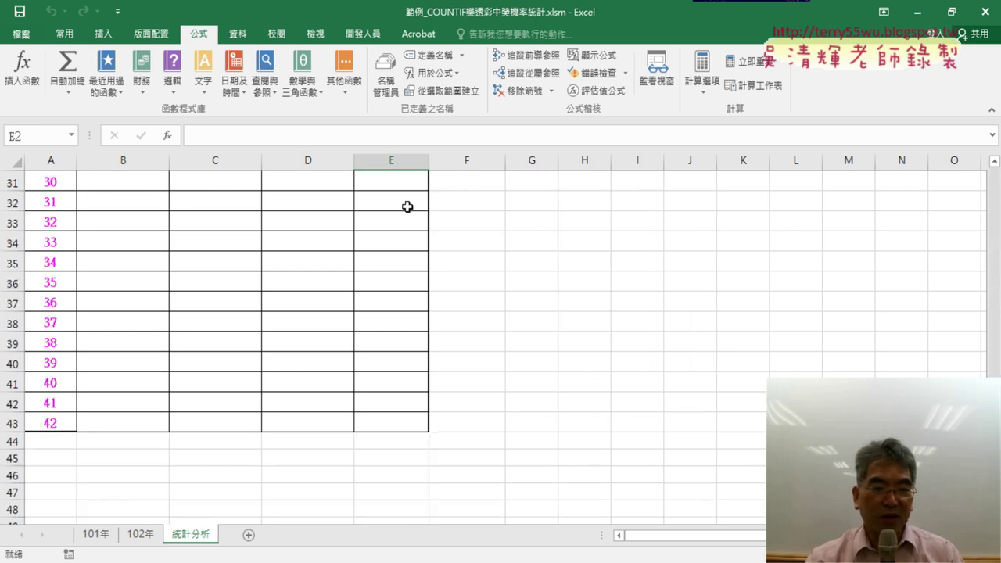
{"action": "scroll", "coordinate": [407, 206], "scroll_direction": "up", "scroll_amount": 8}
{"action": "scroll", "coordinate": [408, 206], "scroll_direction": "up", "scroll_amount": 2}
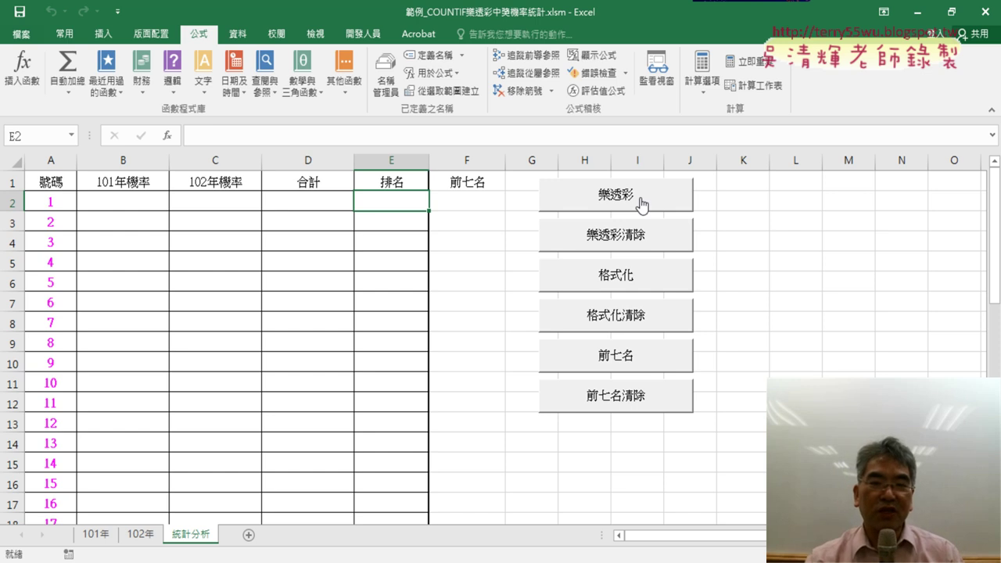
{"action": "left_click", "coordinate": [137, 201]}
{"action": "left_click", "coordinate": [219, 203]}
{"action": "left_click", "coordinate": [313, 202]}
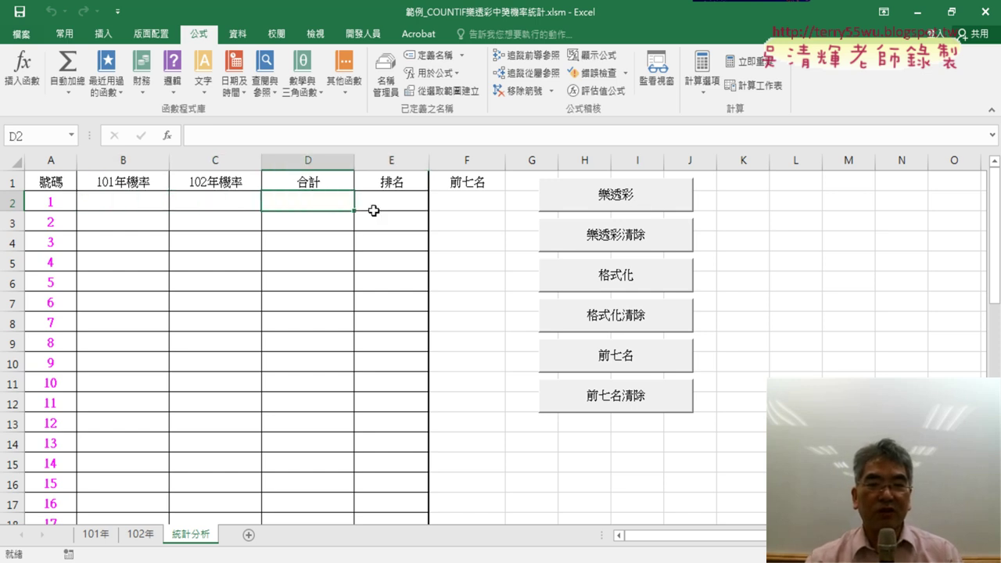
{"action": "left_click", "coordinate": [392, 202]}
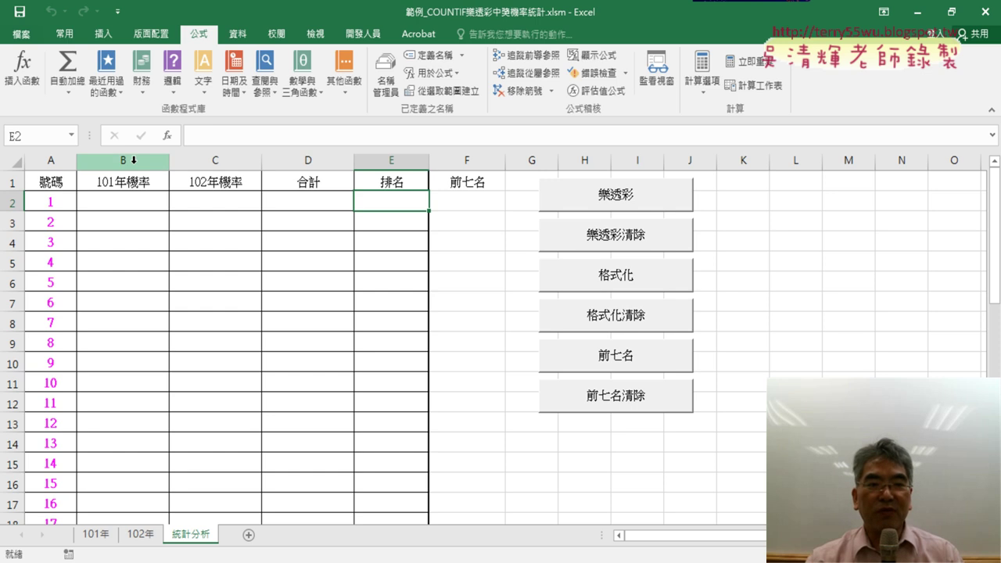
Select columns B, C, D and E in turn and recheck that row 2 is blank.
{"action": "left_click", "coordinate": [132, 160]}
{"action": "left_click", "coordinate": [213, 160]}
{"action": "left_click", "coordinate": [301, 162]}
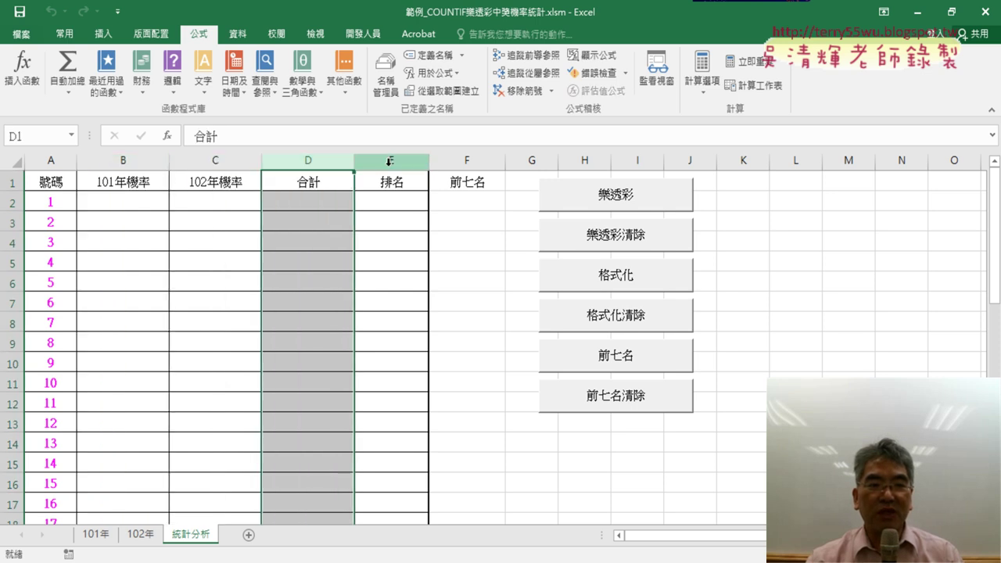
{"action": "left_click", "coordinate": [393, 162]}
{"action": "left_click", "coordinate": [134, 203]}
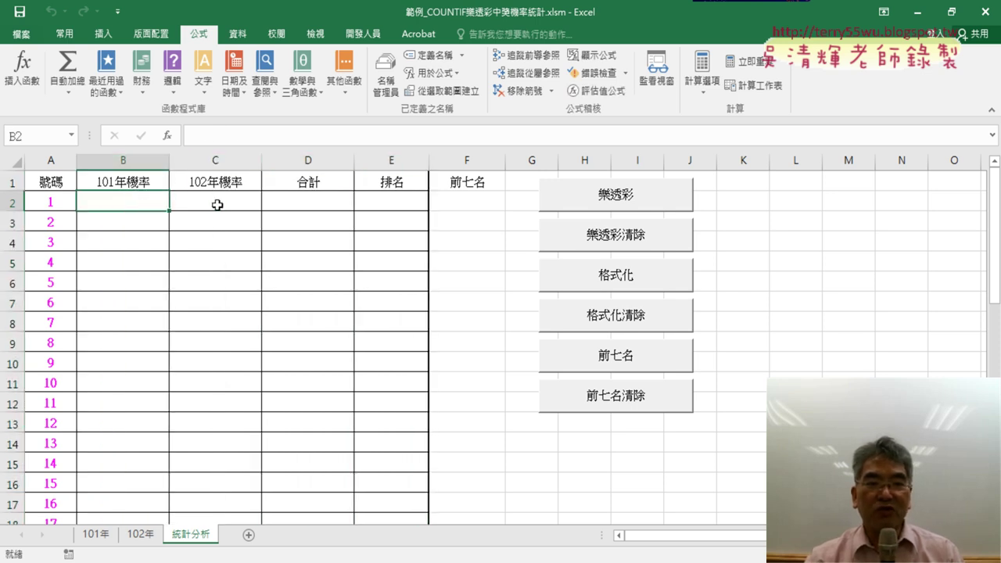
{"action": "left_click", "coordinate": [217, 204]}
{"action": "left_click", "coordinate": [321, 203]}
{"action": "left_click", "coordinate": [406, 207]}
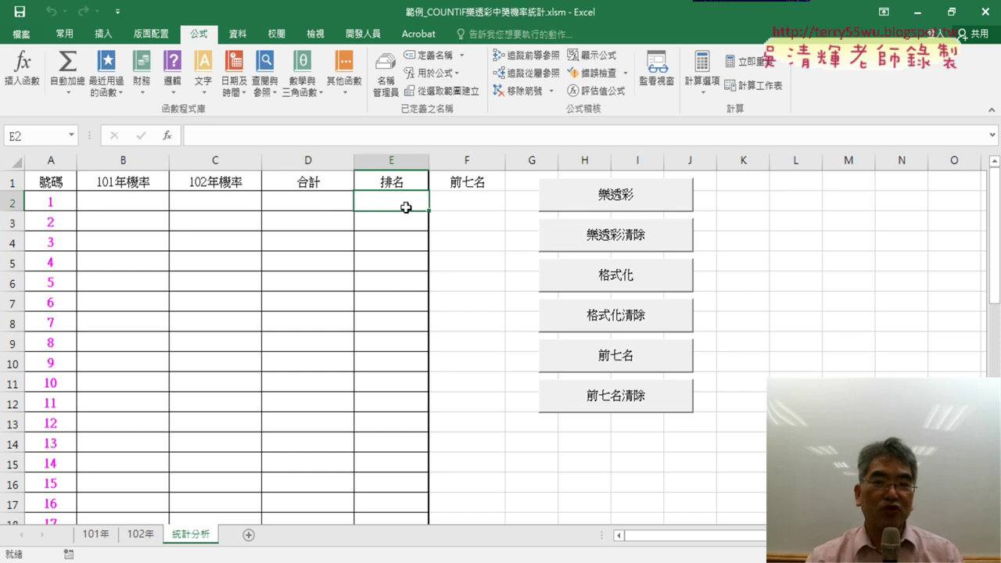
Run 樂透彩, clear with 樂透彩清除, then run 樂透彩 again to refill columns B–E.
{"action": "left_click", "coordinate": [640, 199]}
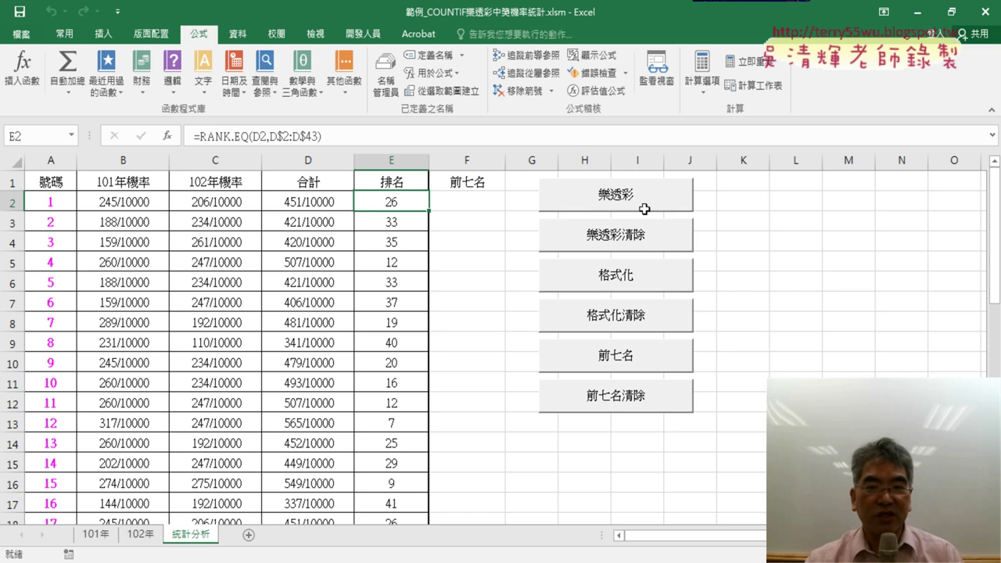
{"action": "left_click", "coordinate": [641, 238]}
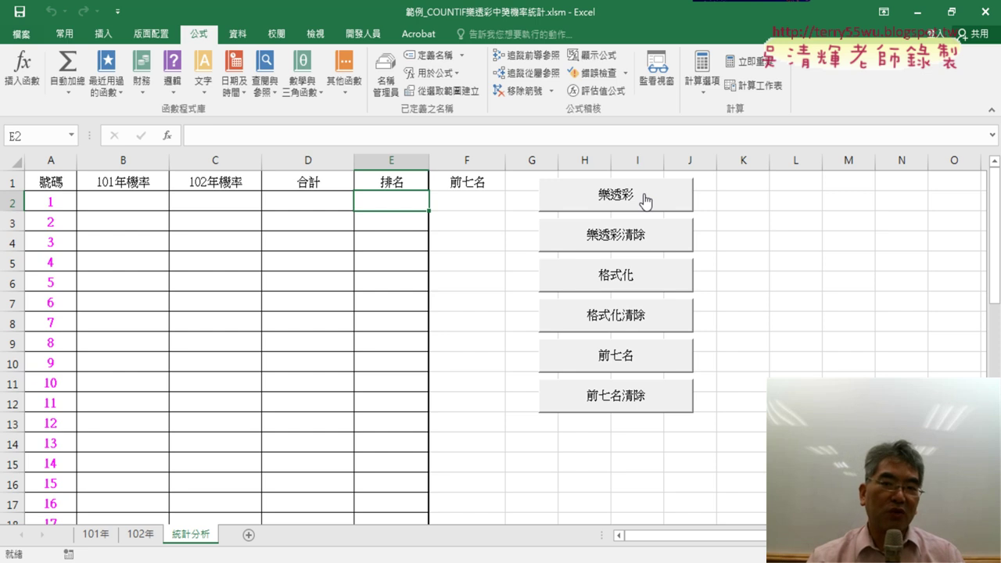
{"action": "left_click", "coordinate": [644, 199]}
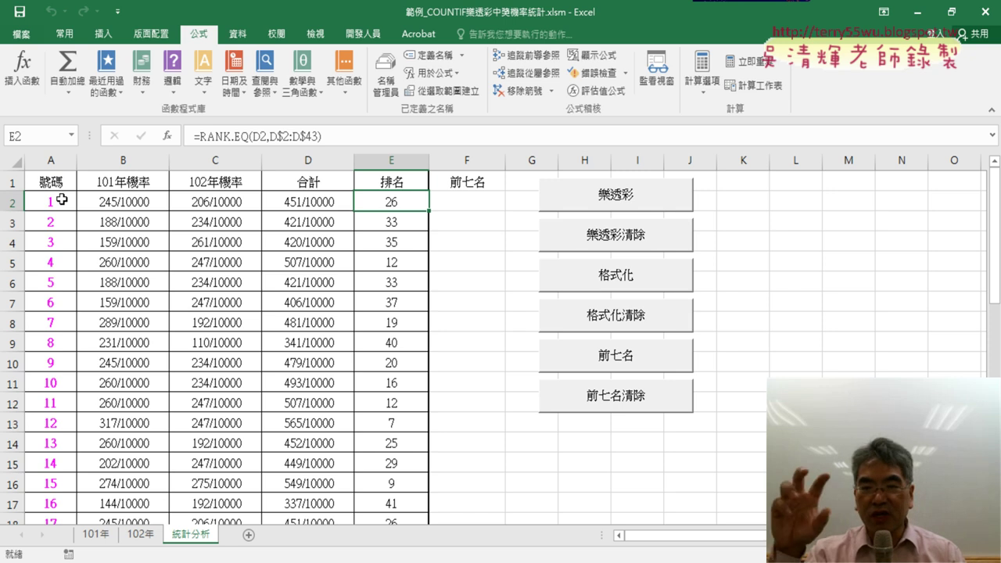
{"action": "left_click", "coordinate": [632, 236]}
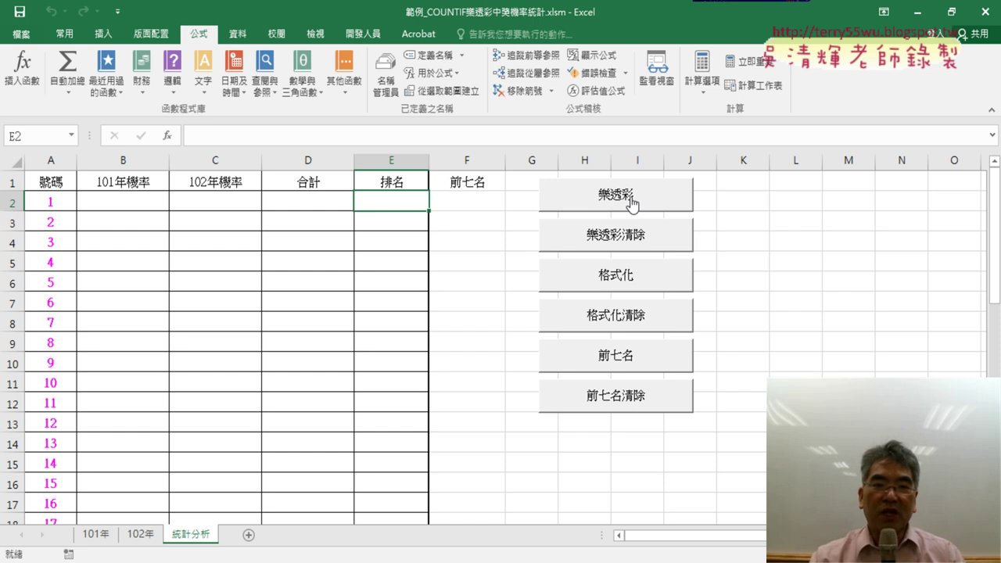
{"action": "left_click", "coordinate": [632, 203]}
{"action": "left_click", "coordinate": [147, 204]}
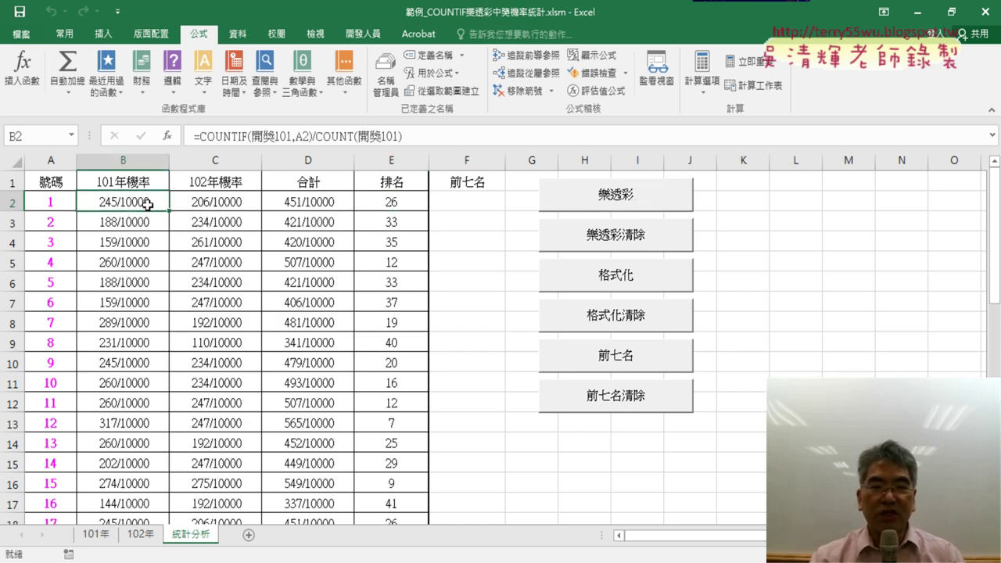
{"action": "left_click", "coordinate": [207, 205]}
{"action": "left_click", "coordinate": [300, 207]}
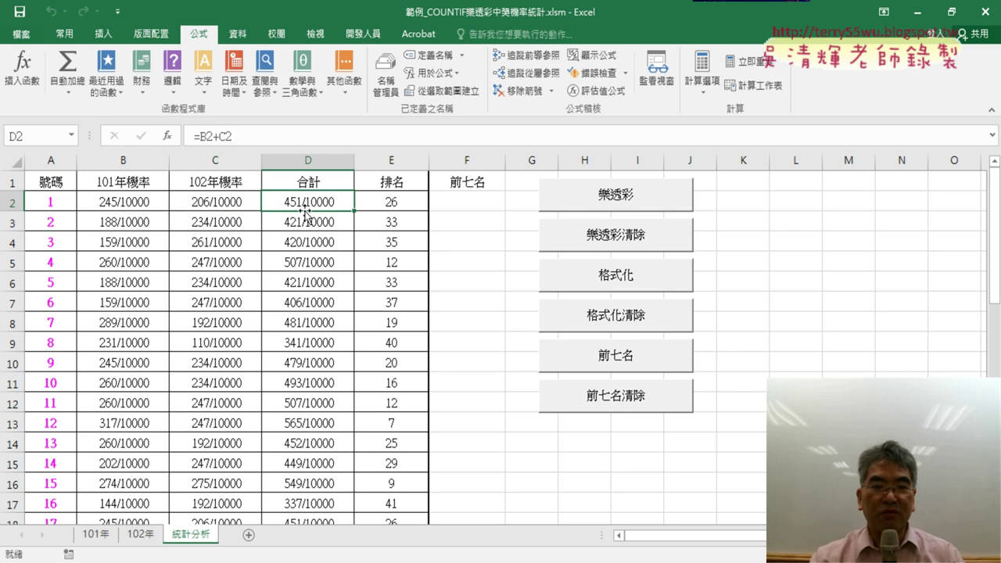
{"action": "left_click", "coordinate": [396, 204]}
{"action": "left_click", "coordinate": [125, 205]}
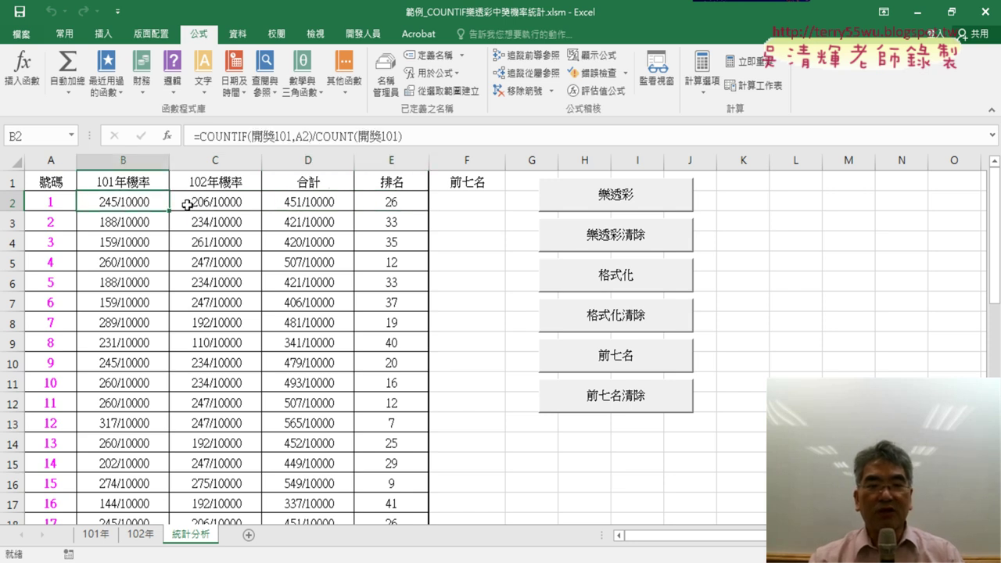
{"action": "left_click", "coordinate": [219, 206]}
{"action": "left_click", "coordinate": [335, 206]}
{"action": "left_click", "coordinate": [396, 204]}
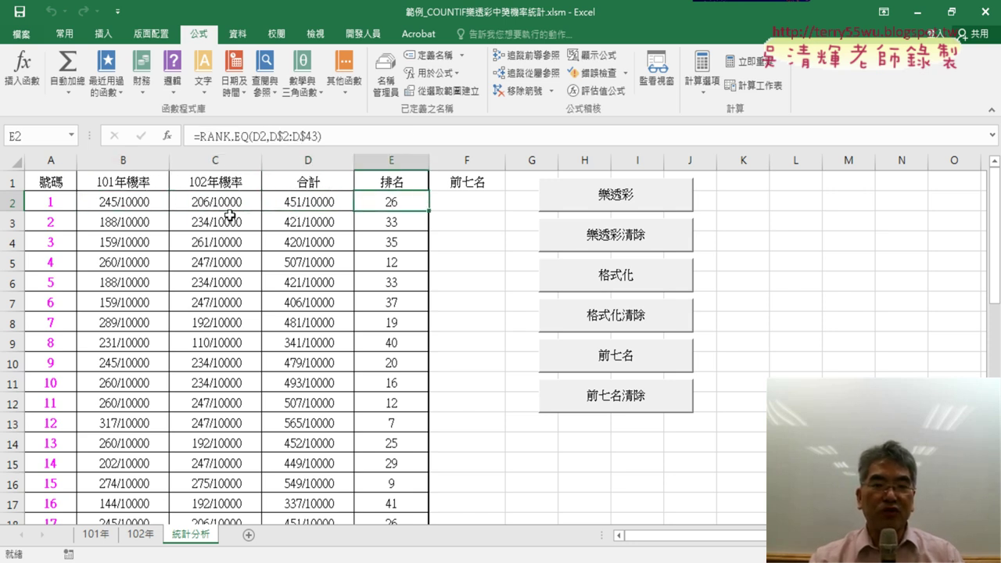
{"action": "left_click", "coordinate": [125, 207]}
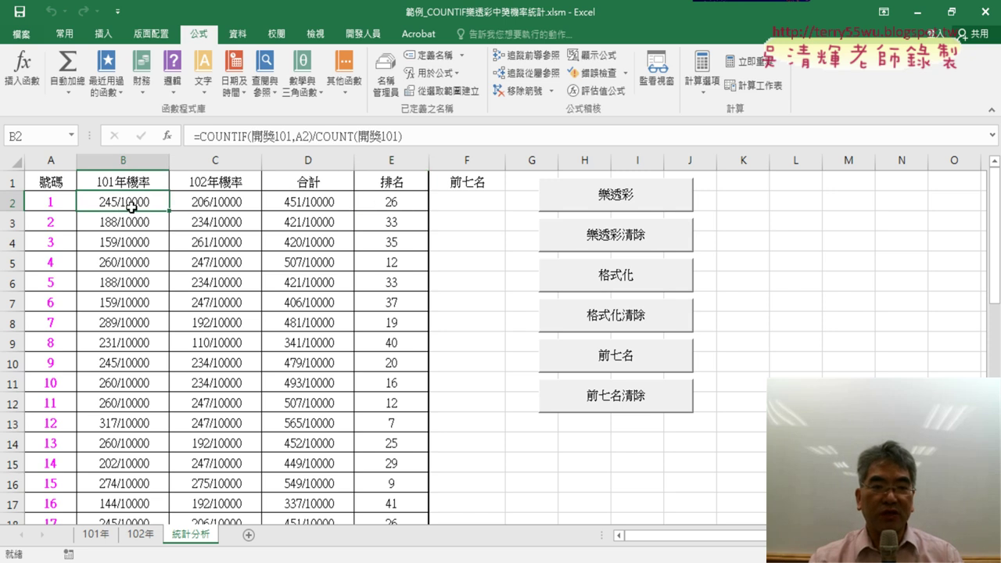
{"action": "left_click", "coordinate": [132, 220]}
{"action": "left_click", "coordinate": [133, 198]}
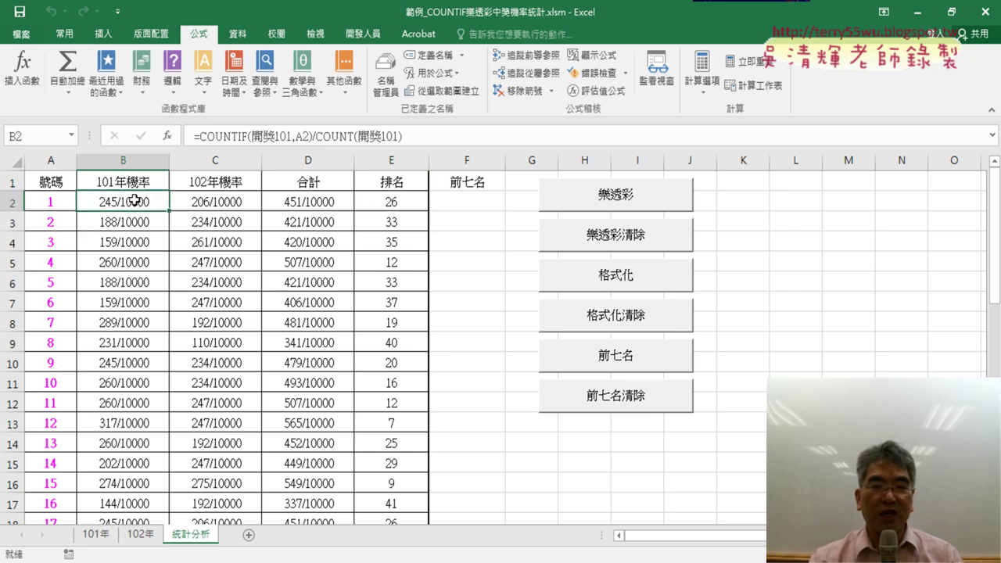
{"action": "left_click", "coordinate": [133, 218]}
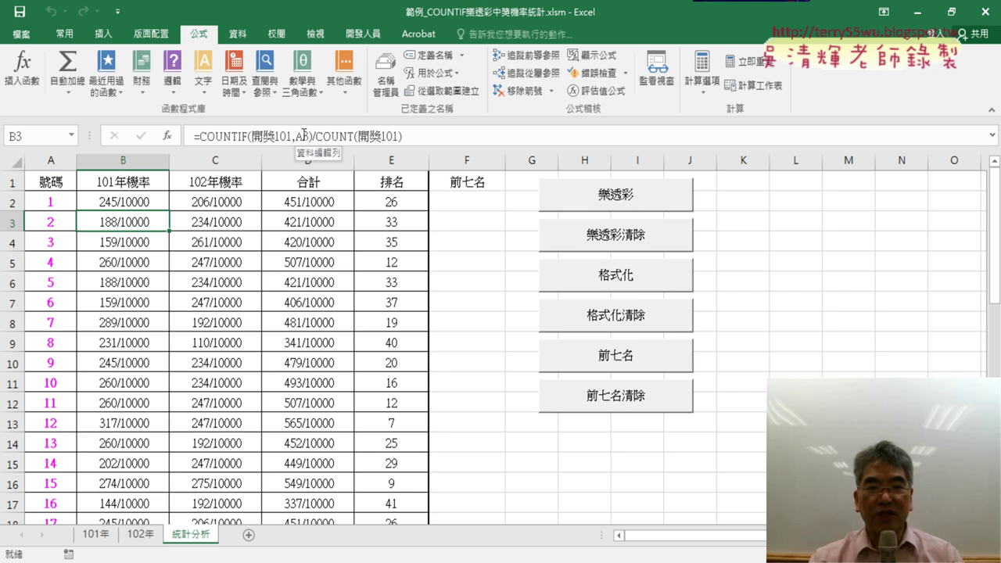
{"action": "left_click", "coordinate": [140, 245]}
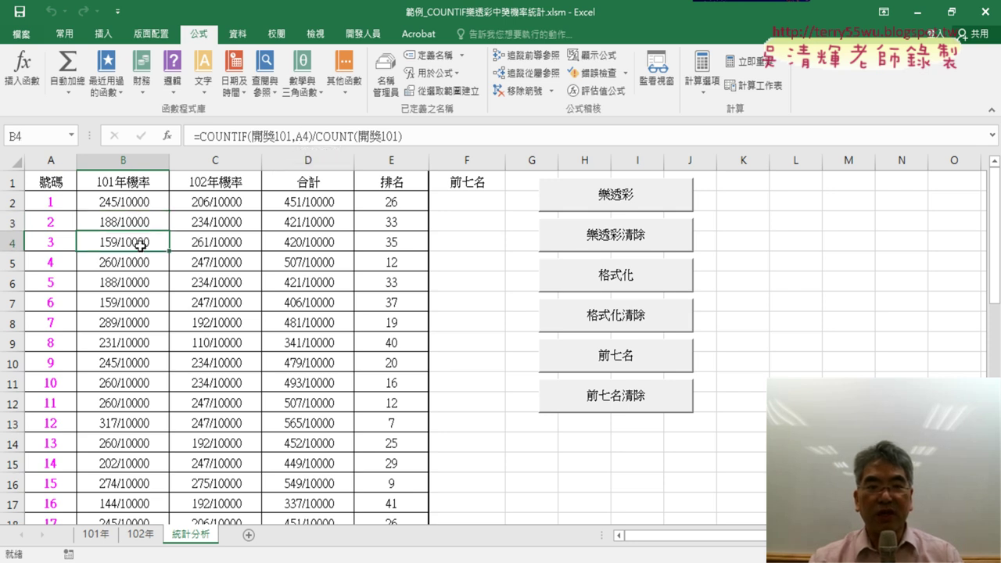
{"action": "left_click", "coordinate": [147, 201]}
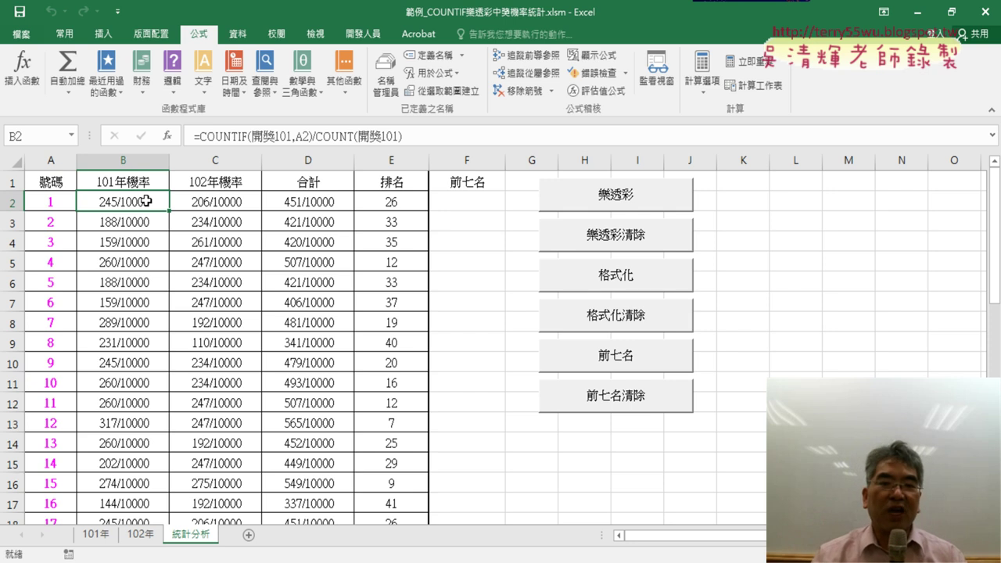
Open the 樂透彩 button's macro code and examine the For i = 2 To 43 loop.
{"action": "right_click", "coordinate": [617, 209]}
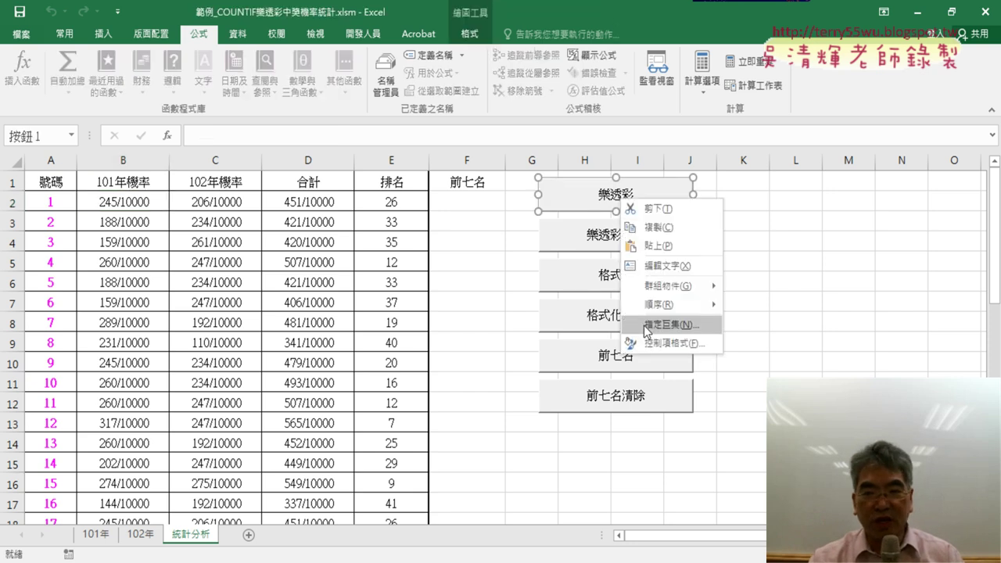
{"action": "left_click", "coordinate": [648, 325]}
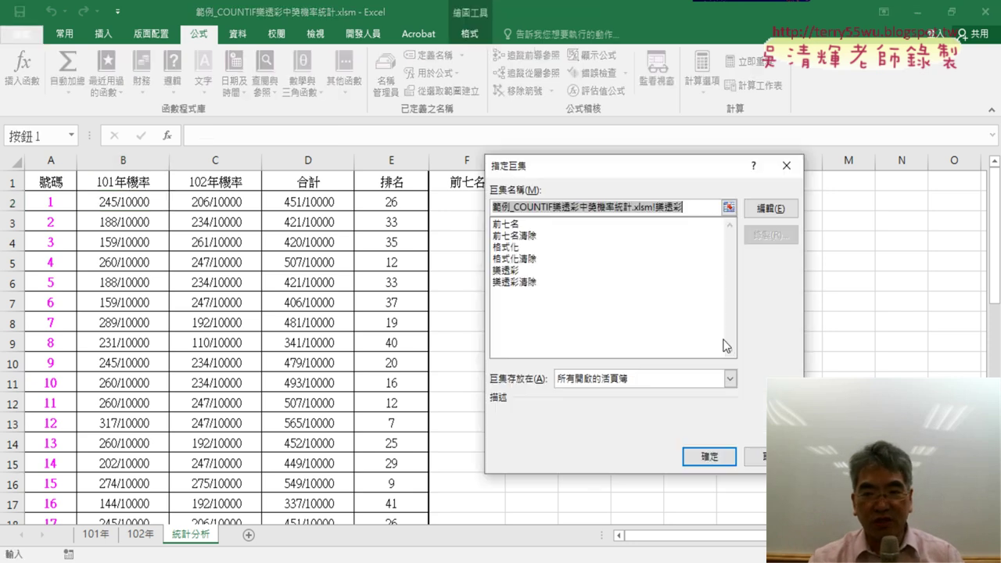
{"action": "left_click", "coordinate": [769, 208]}
{"action": "left_click_drag", "start_coordinate": [754, 24], "coordinate": [513, 37]}
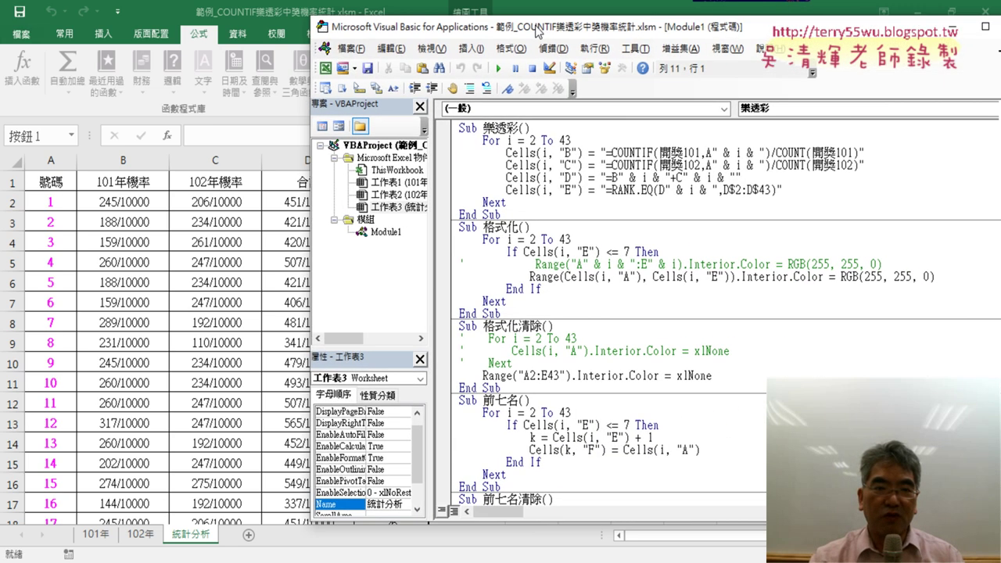
{"action": "left_click_drag", "start_coordinate": [539, 147], "coordinate": [451, 147]}
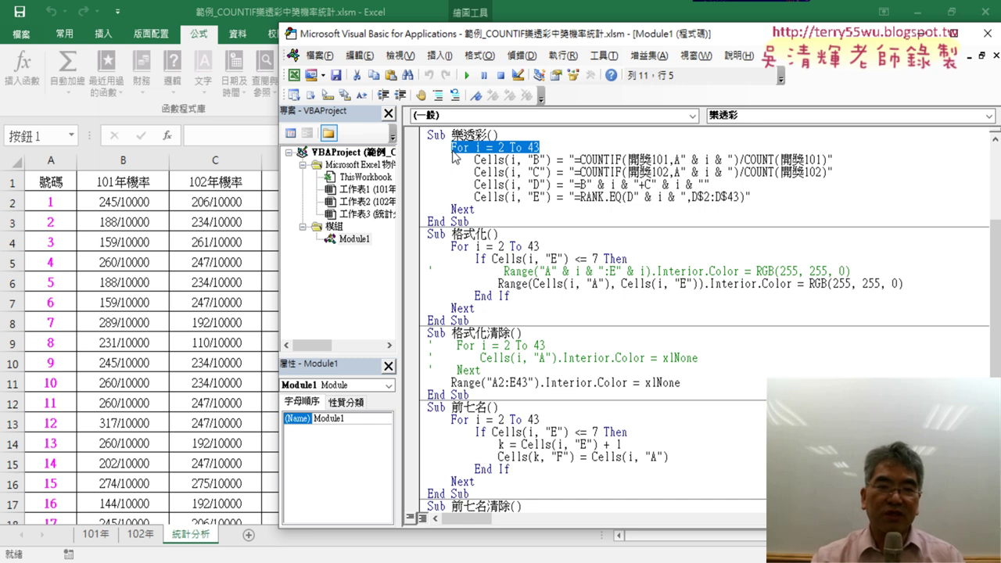
{"action": "left_click", "coordinate": [502, 147]}
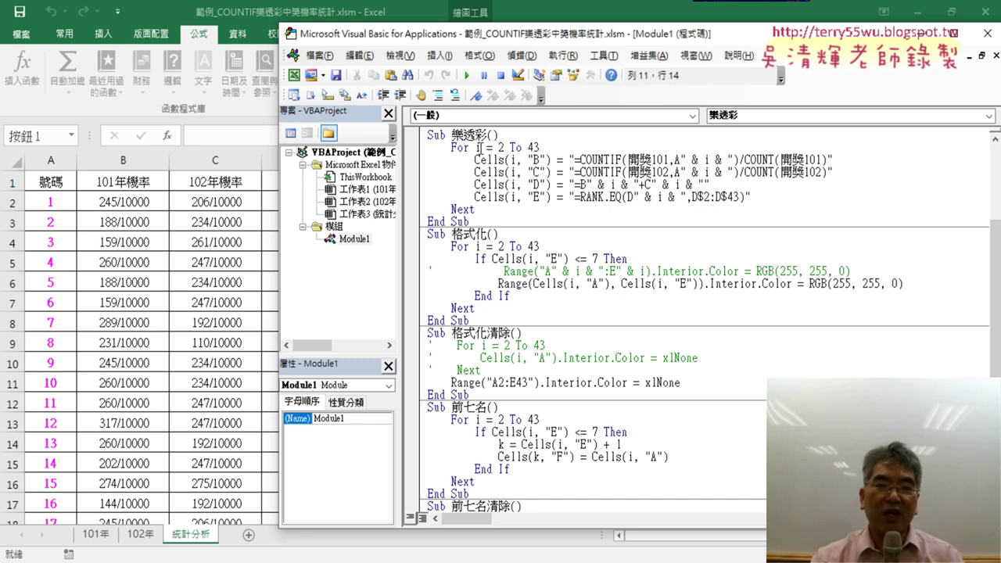
{"action": "double_click", "coordinate": [478, 147]}
Back in Excel, check the COUNTIF formulas the loop wrote in B3, B4 and B2.
{"action": "left_click", "coordinate": [126, 198]}
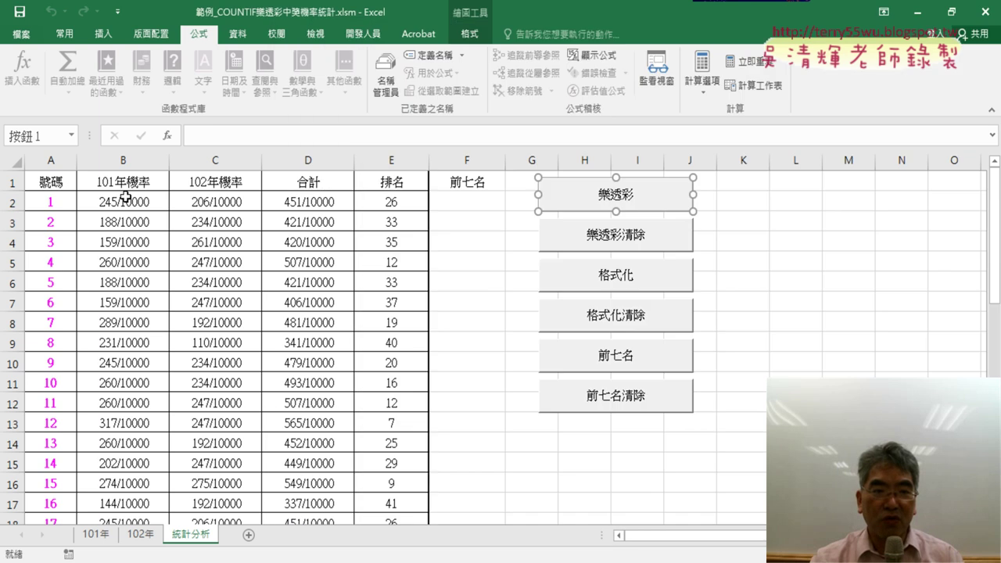
{"action": "left_click", "coordinate": [139, 224]}
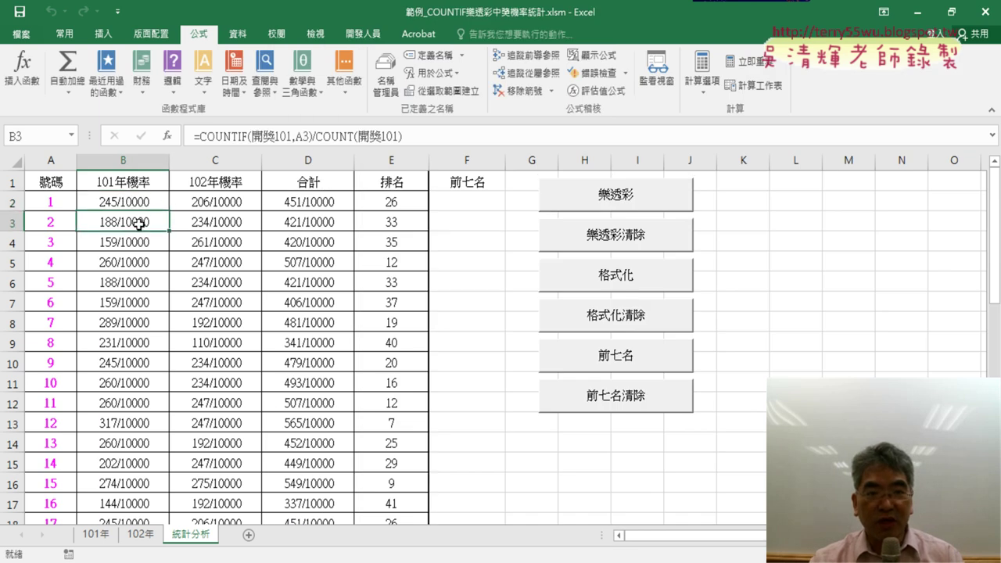
{"action": "left_click", "coordinate": [138, 241]}
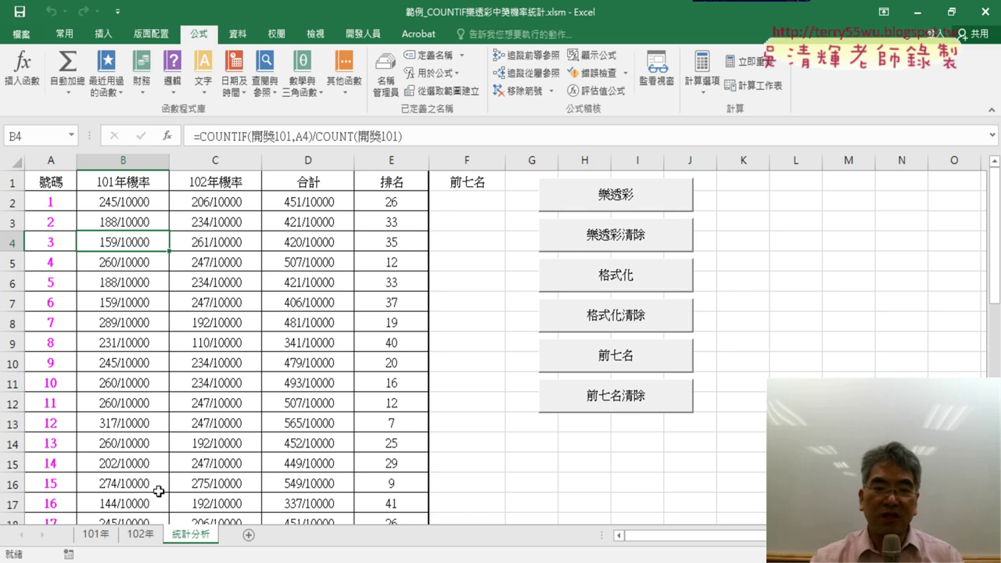
{"action": "left_click", "coordinate": [140, 200]}
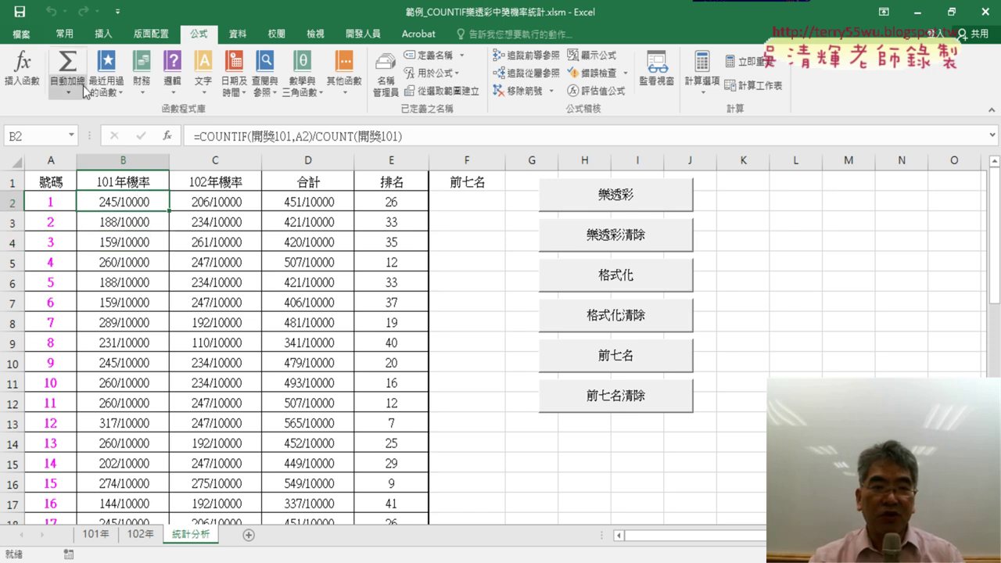
{"action": "left_click", "coordinate": [362, 34]}
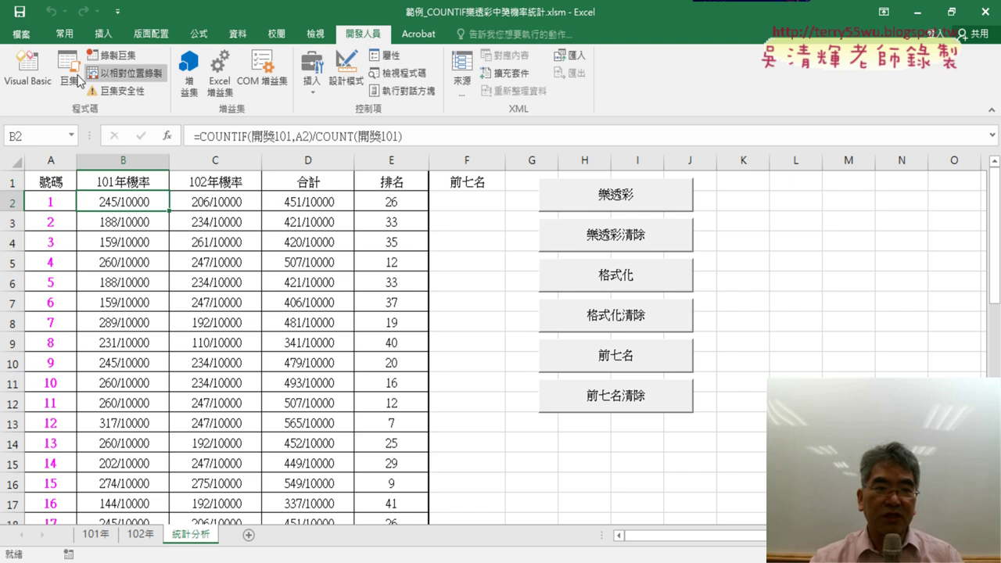
{"action": "left_click", "coordinate": [27, 69]}
{"action": "left_click", "coordinate": [542, 147]}
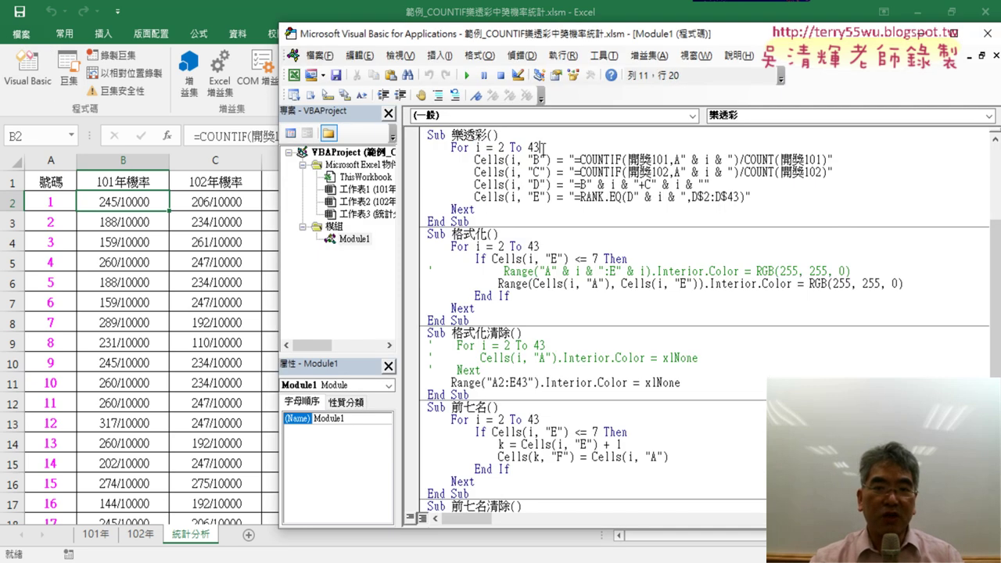
{"action": "double_click", "coordinate": [479, 147]}
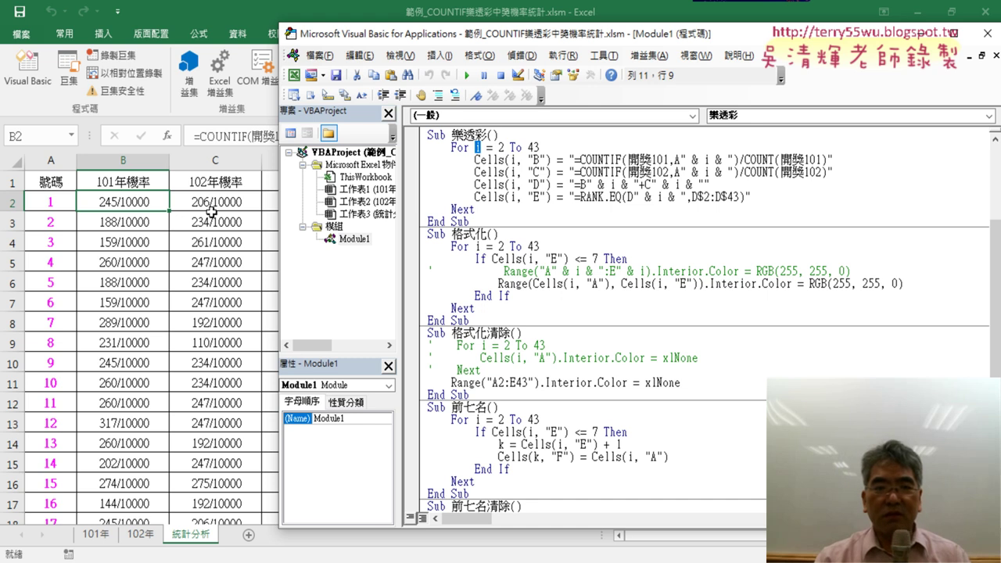
{"action": "left_click_drag", "start_coordinate": [473, 159], "coordinate": [861, 162]}
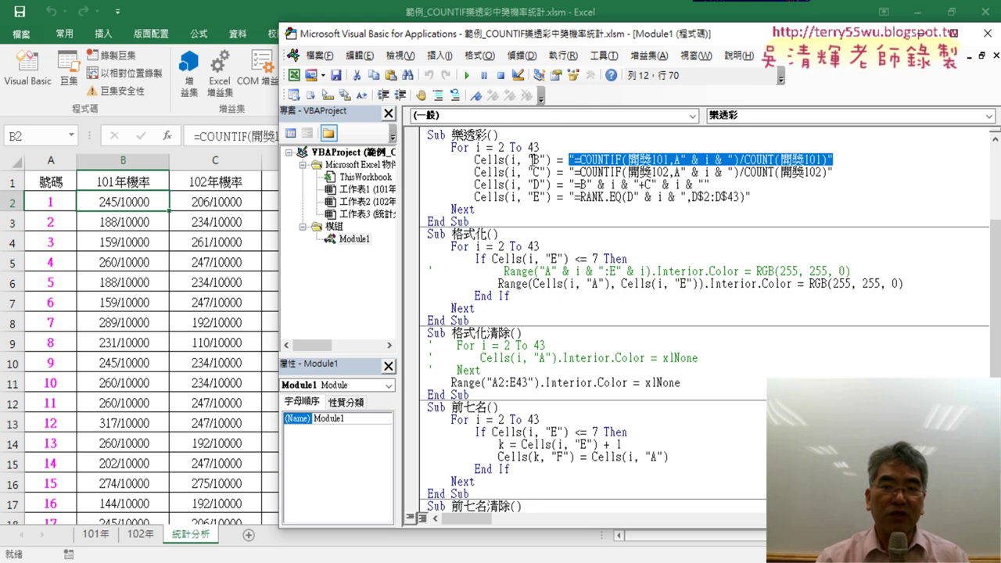
{"action": "left_click_drag", "start_coordinate": [553, 160], "coordinate": [474, 161]}
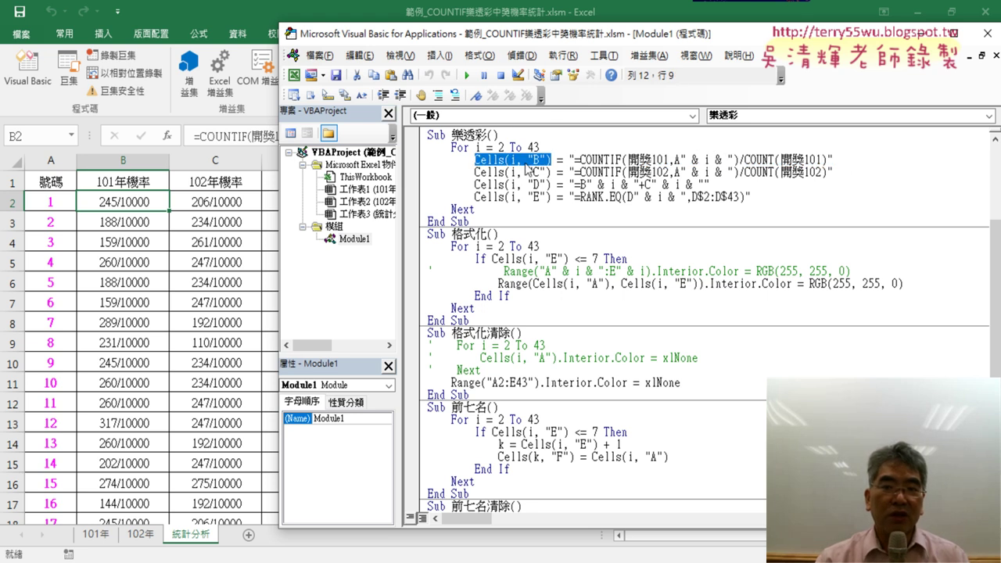
{"action": "left_click_drag", "start_coordinate": [559, 159], "coordinate": [566, 159]}
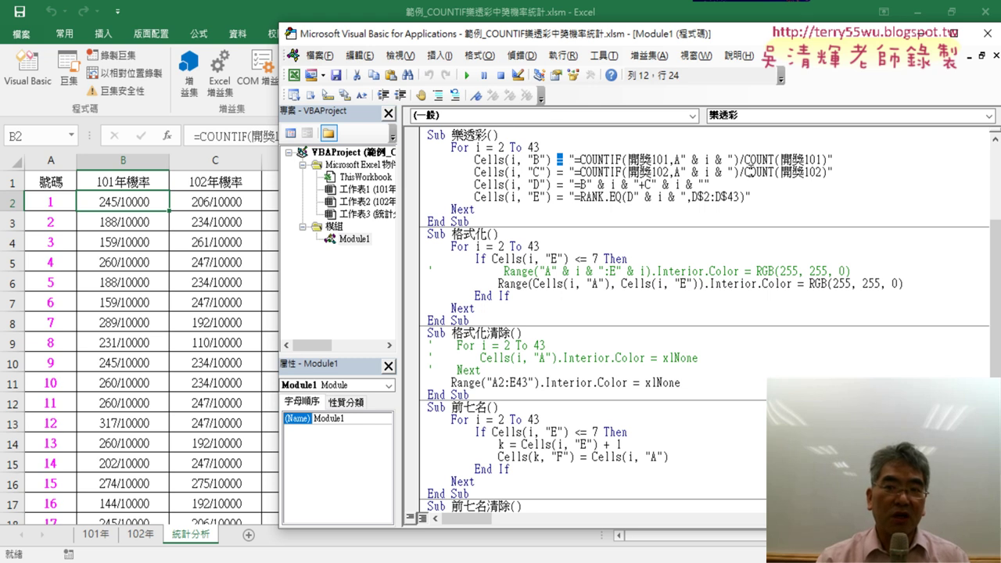
{"action": "left_click_drag", "start_coordinate": [834, 160], "coordinate": [570, 159]}
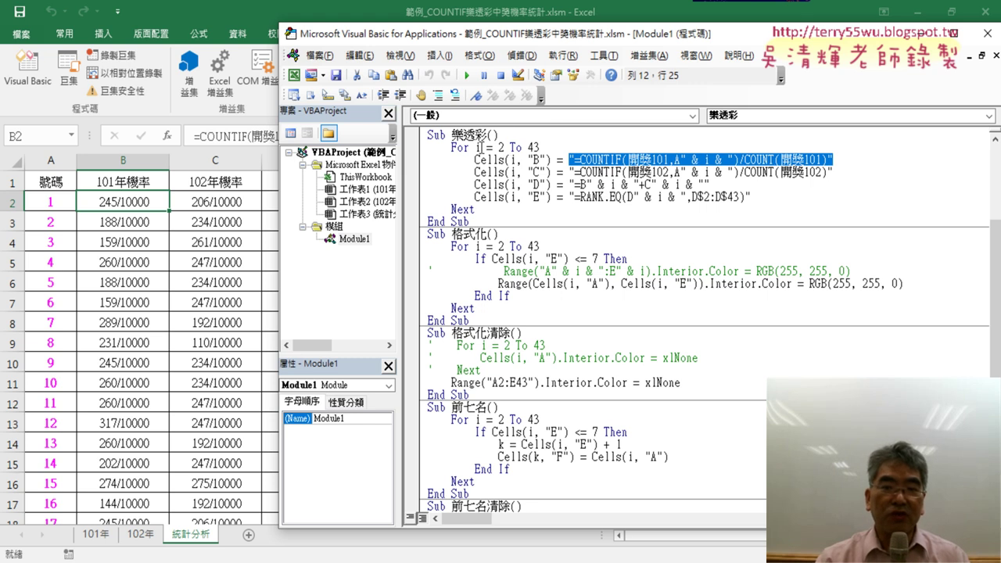
{"action": "double_click", "coordinate": [501, 147]}
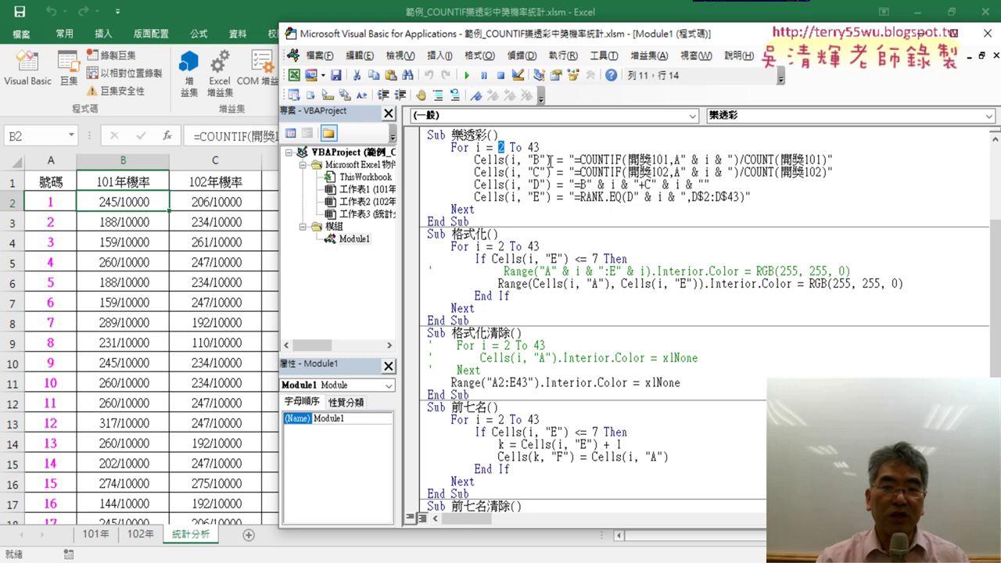
{"action": "left_click_drag", "start_coordinate": [548, 159], "coordinate": [528, 160]}
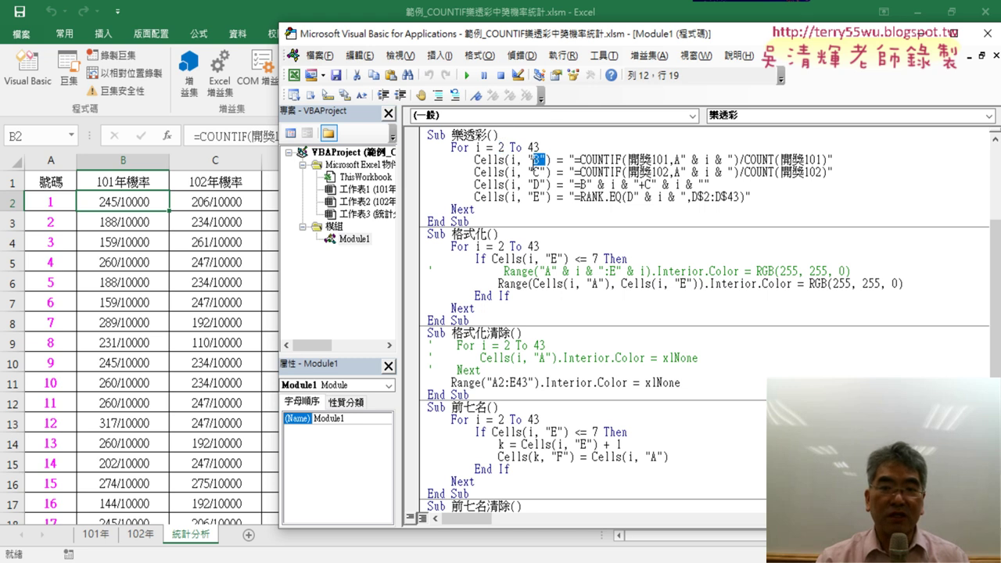
{"action": "double_click", "coordinate": [514, 159]}
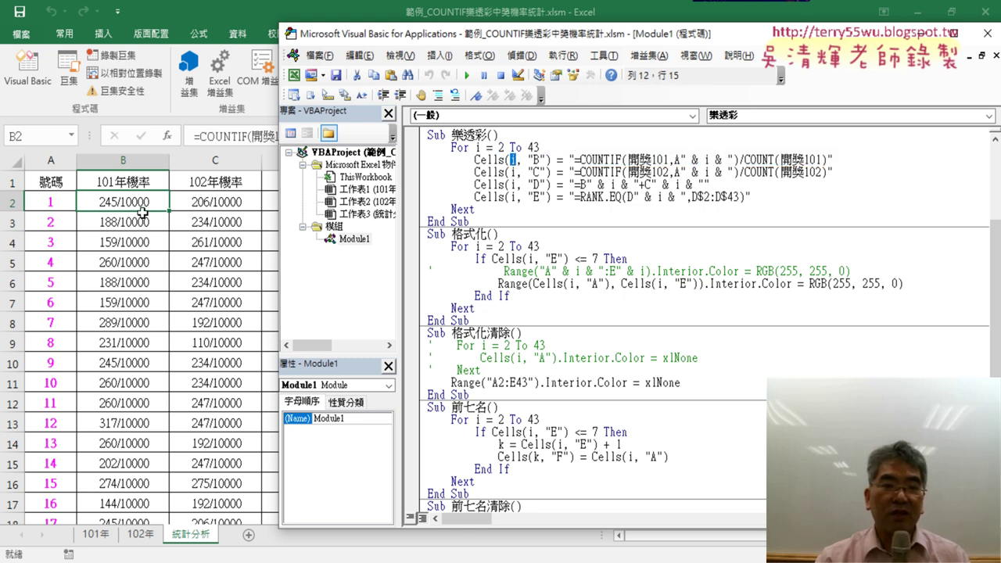
{"action": "left_click_drag", "start_coordinate": [575, 159], "coordinate": [821, 158]}
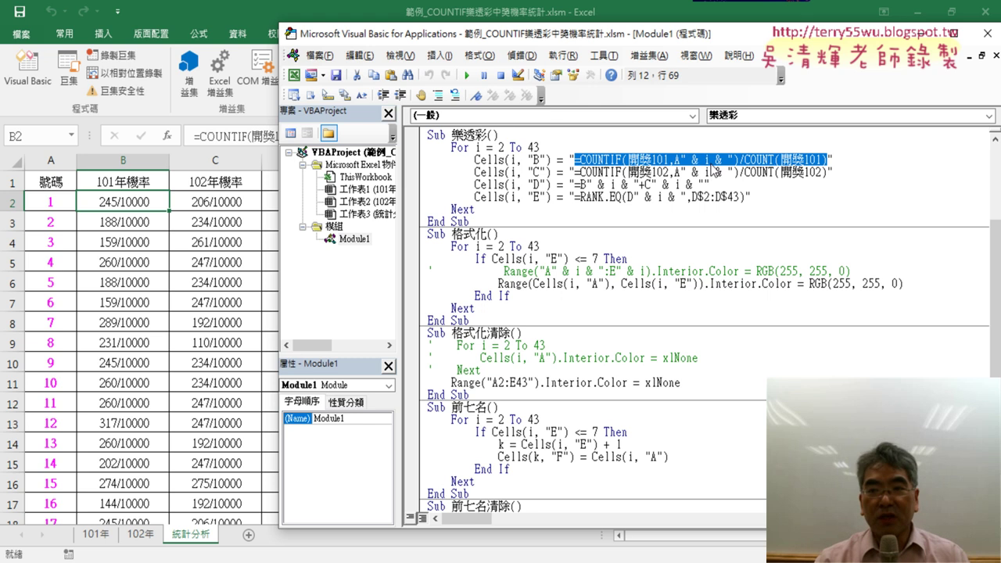
{"action": "left_click_drag", "start_coordinate": [679, 160], "coordinate": [735, 159]}
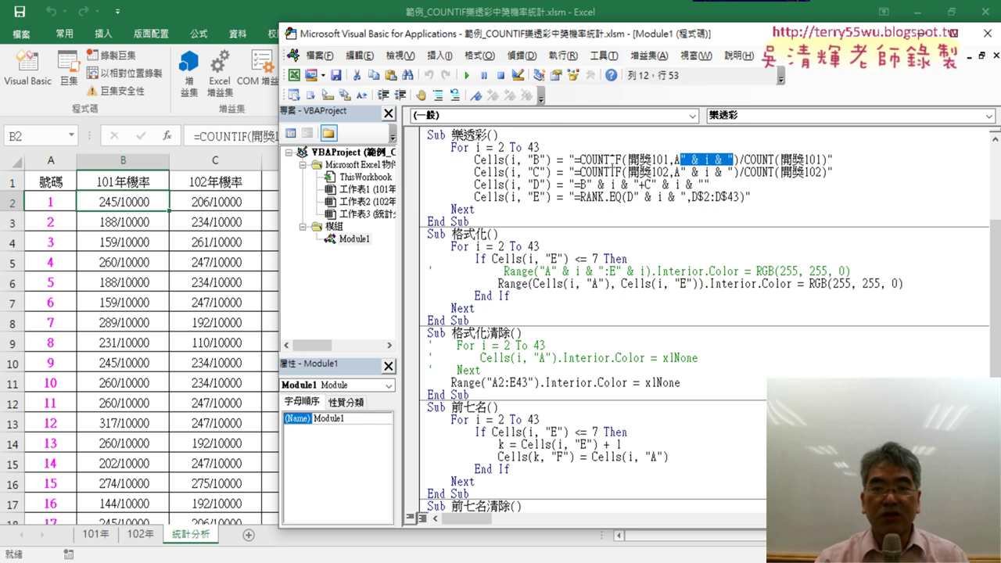
{"action": "left_click_drag", "start_coordinate": [575, 159], "coordinate": [826, 160]}
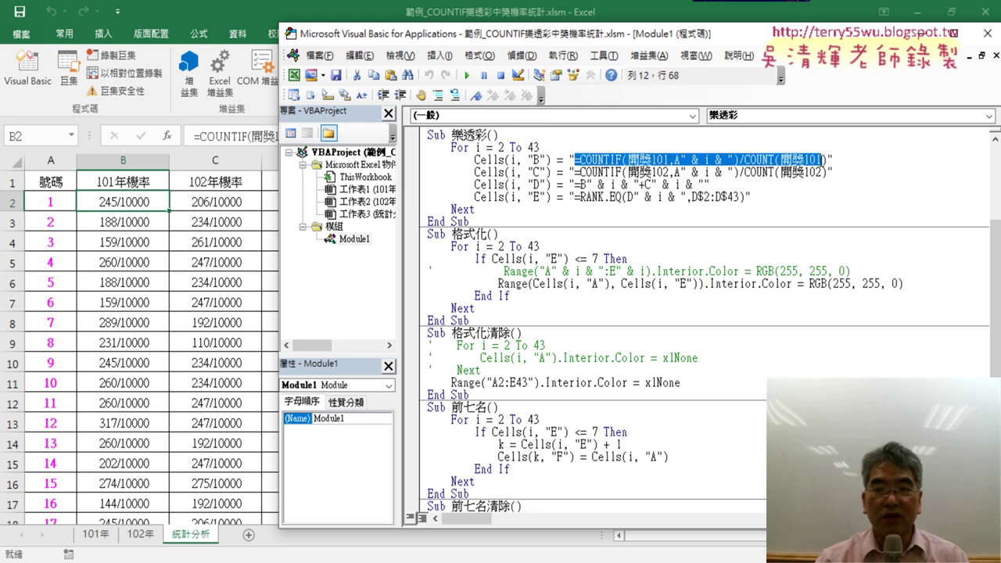
Compare cell B2's formula with the 樂透彩 macro's Cells(i, "B") line, moving the editor off columns D and E.
{"action": "left_click", "coordinate": [140, 201]}
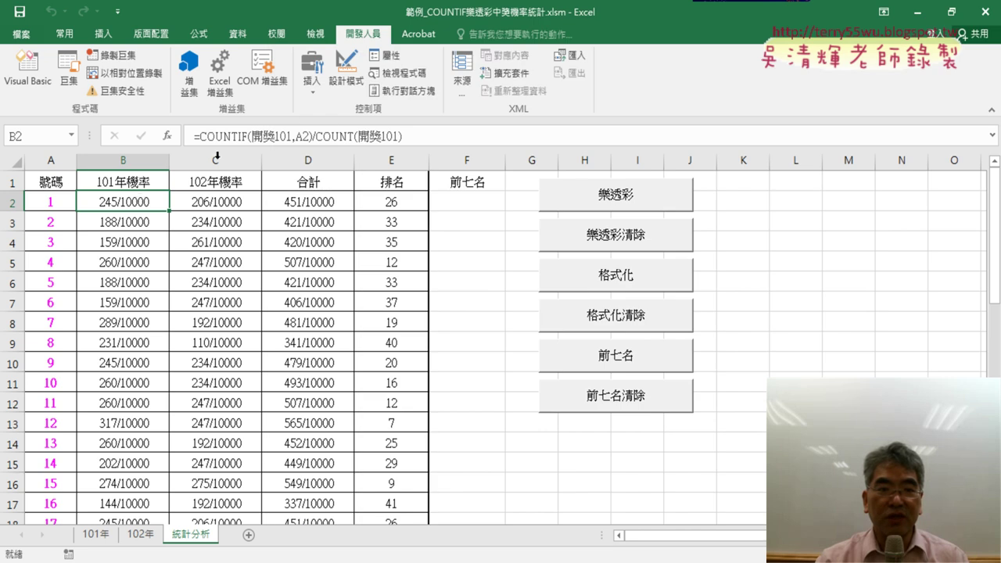
{"action": "left_click", "coordinate": [307, 137]}
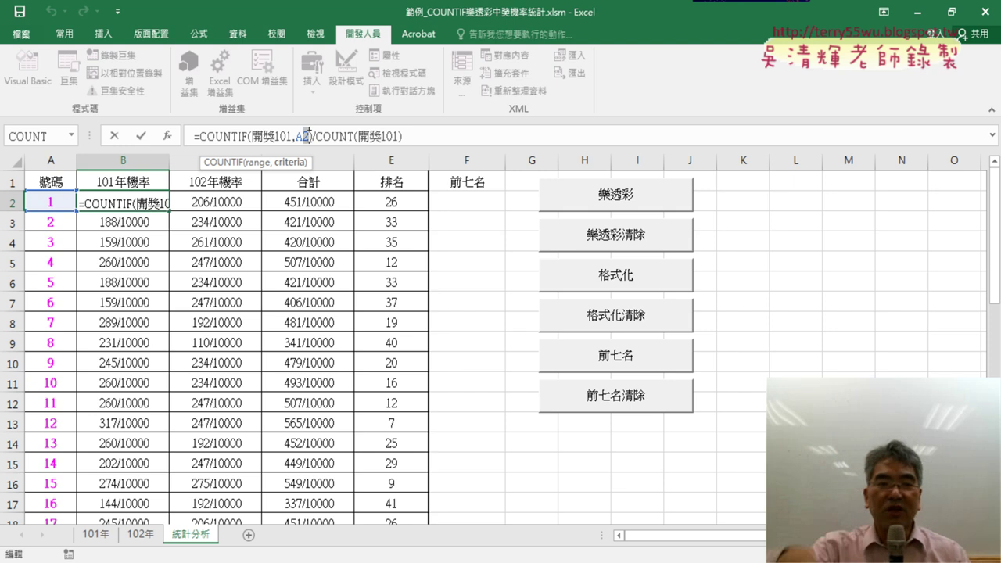
{"action": "left_click", "coordinate": [115, 136]}
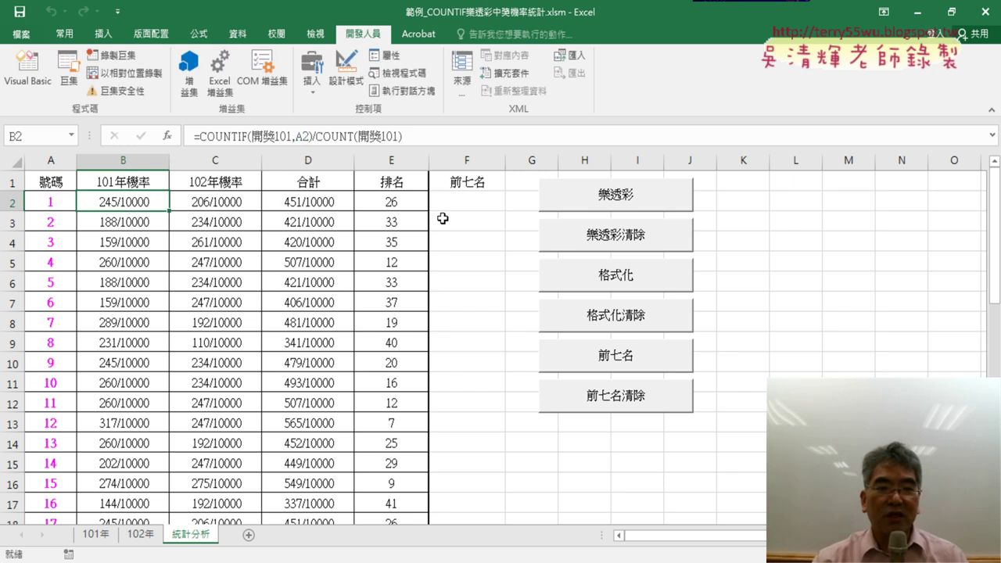
{"action": "left_click", "coordinate": [27, 69]}
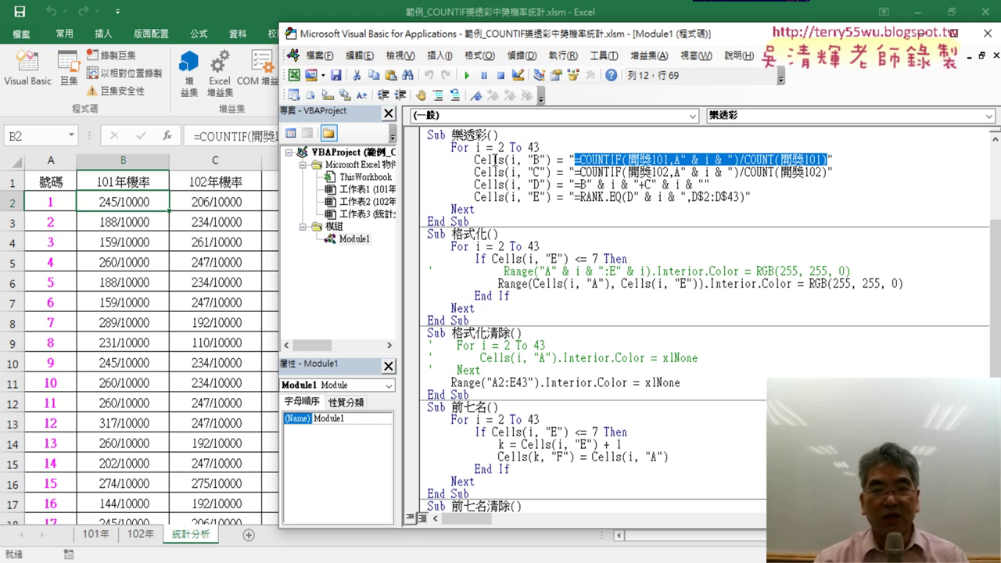
{"action": "left_click_drag", "start_coordinate": [475, 159], "coordinate": [558, 160]}
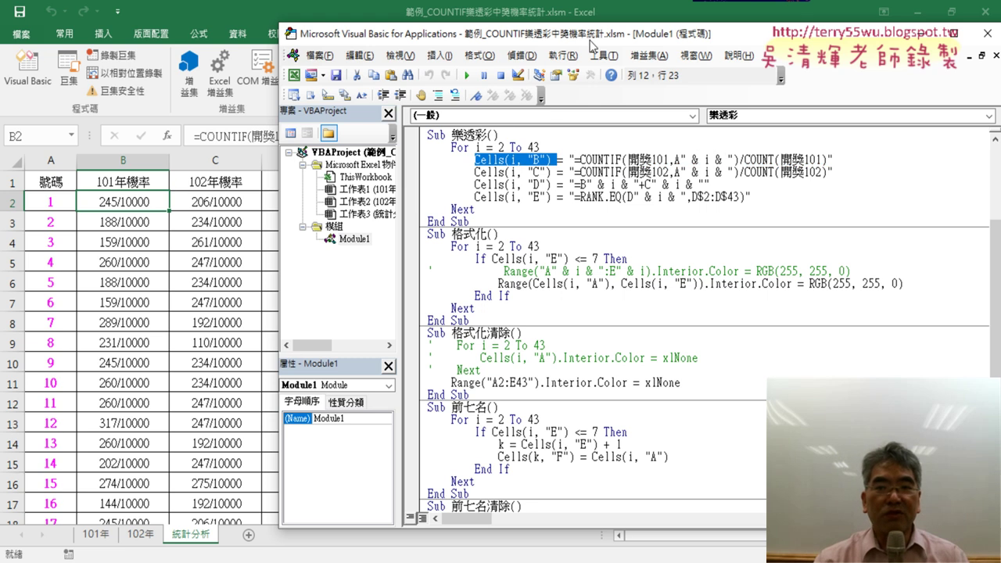
{"action": "left_click_drag", "start_coordinate": [591, 44], "coordinate": [756, 46]}
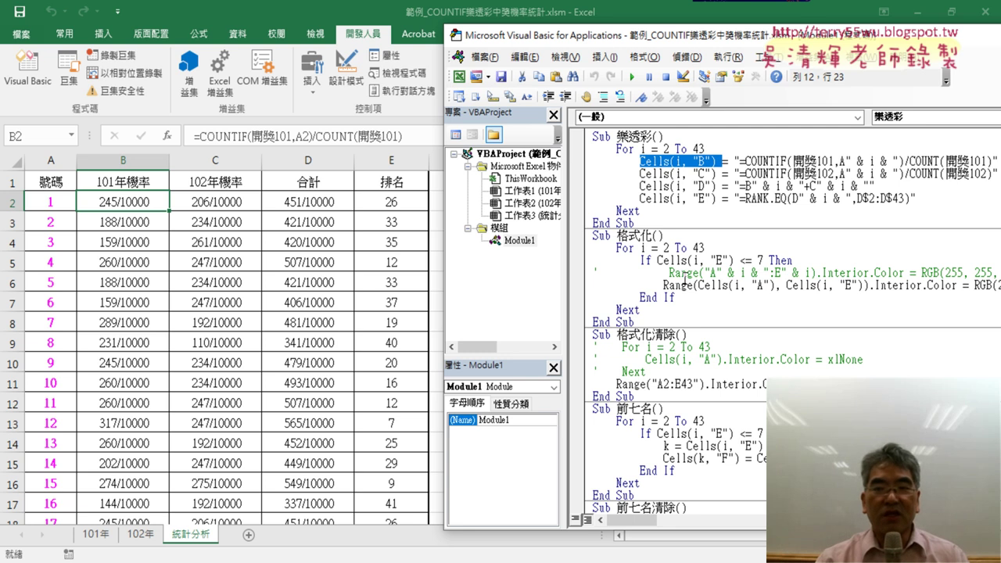
Delete the = "" assignment after Range("B2:E43") in Sub 樂透彩清除.
{"action": "scroll", "coordinate": [708, 187], "scroll_direction": "up", "scroll_amount": 3}
{"action": "left_click_drag", "start_coordinate": [734, 223], "coordinate": [617, 224]}
{"action": "left_click_drag", "start_coordinate": [734, 225], "coordinate": [711, 224]}
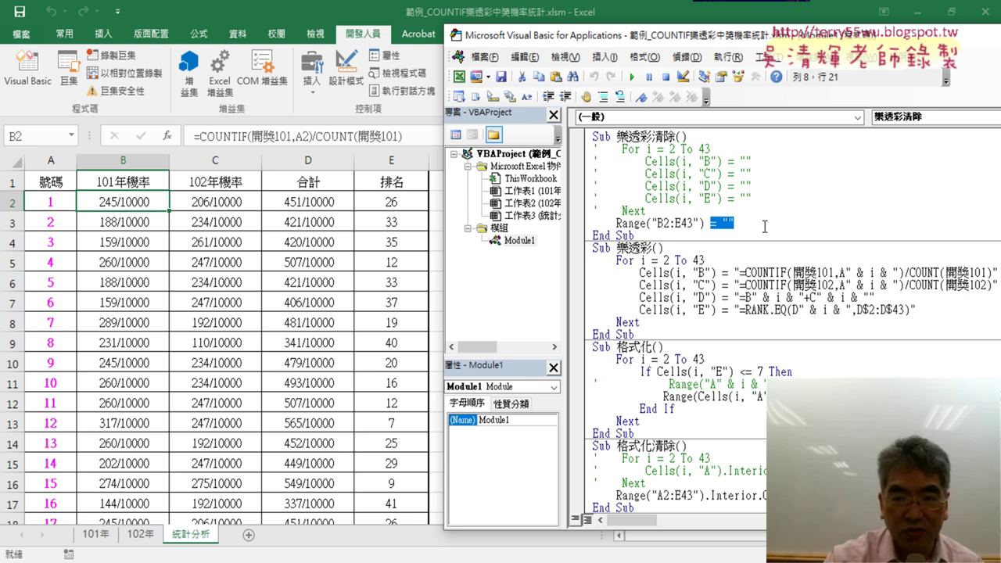
{"action": "key", "text": "Delete"}
Append .ClearContents from the IntelliSense list, after comparing ClearFormats and ClearHyperlinks.
{"action": "type", "text": "."}
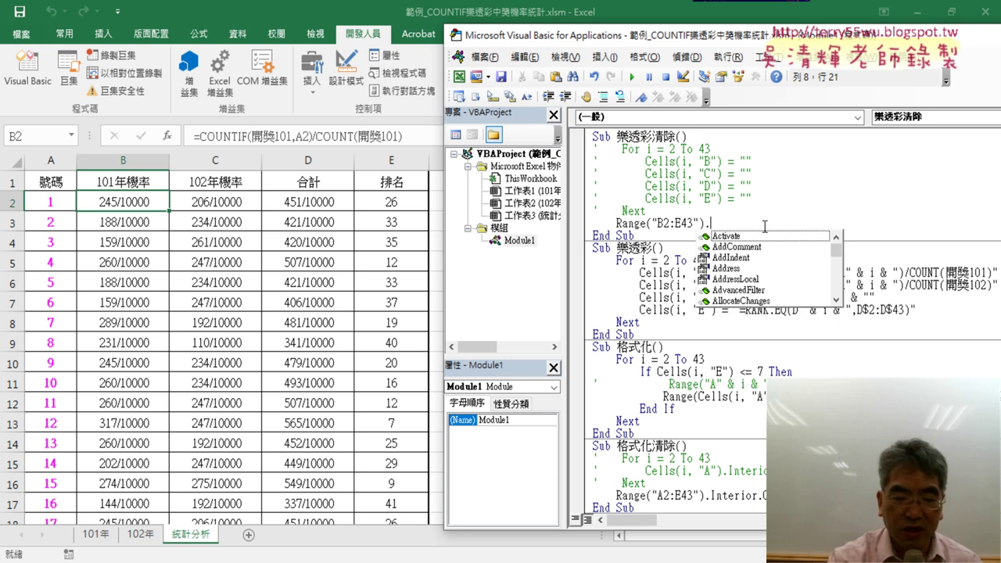
{"action": "type", "text": "c"}
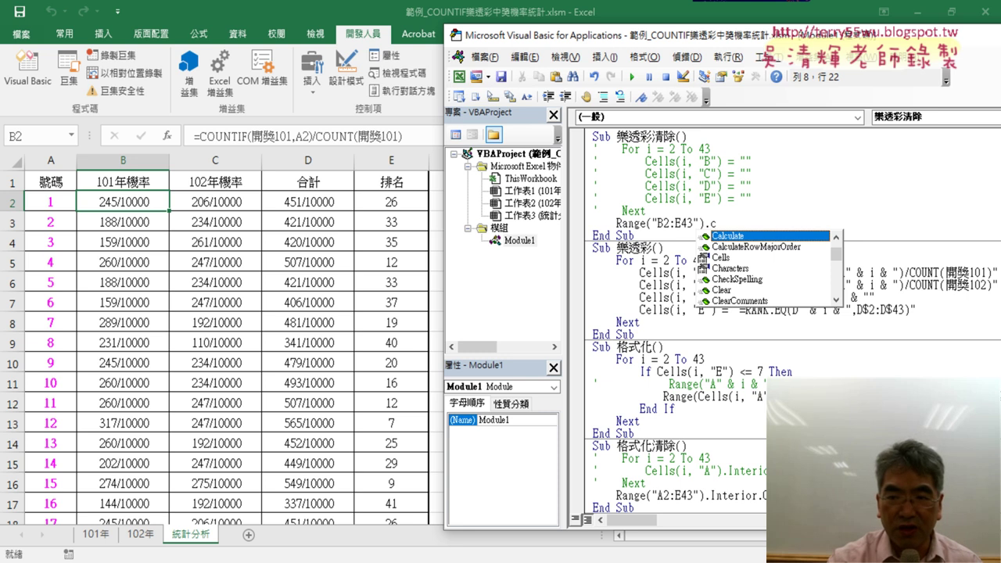
{"action": "type", "text": "l"}
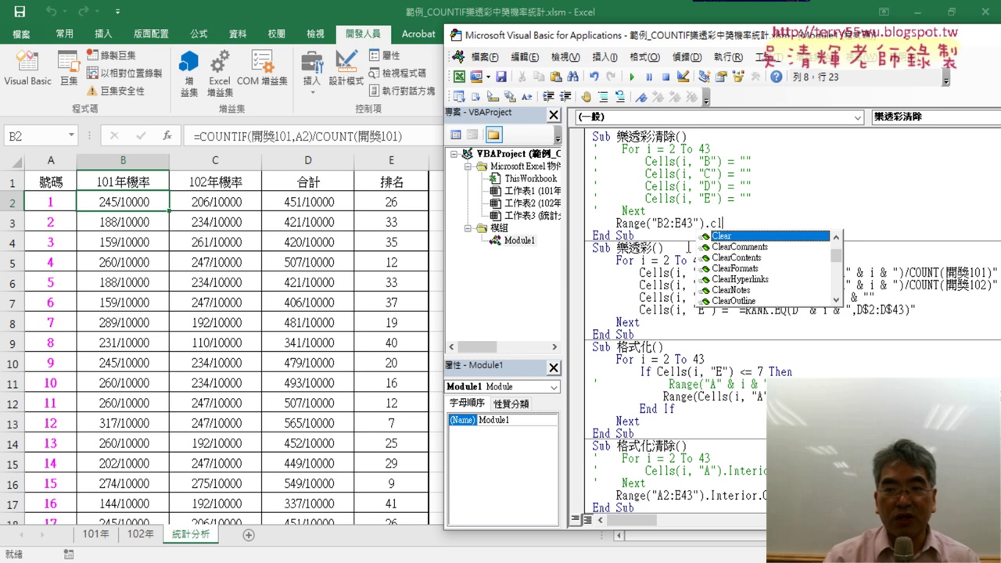
{"action": "left_click", "coordinate": [750, 258]}
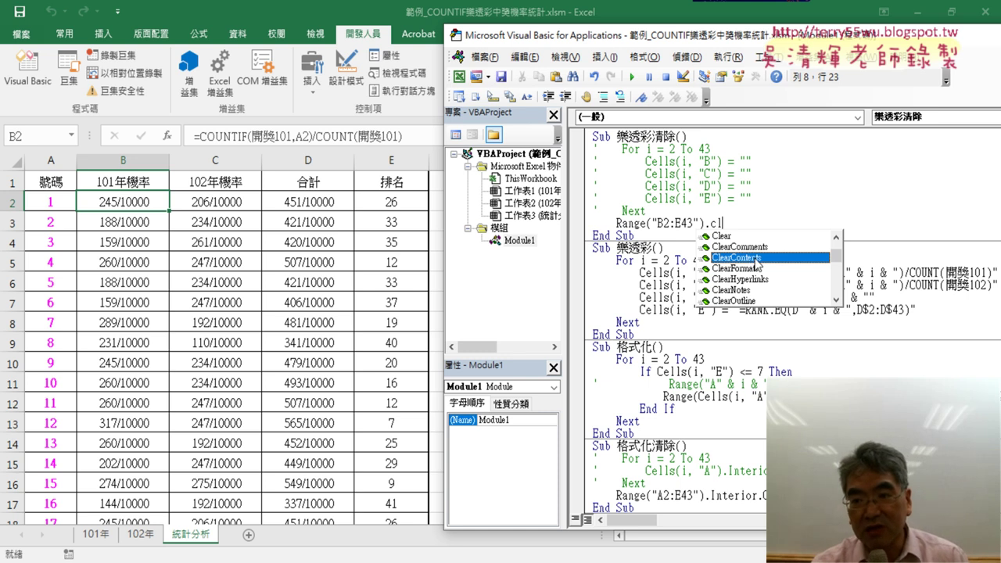
{"action": "left_click", "coordinate": [756, 269]}
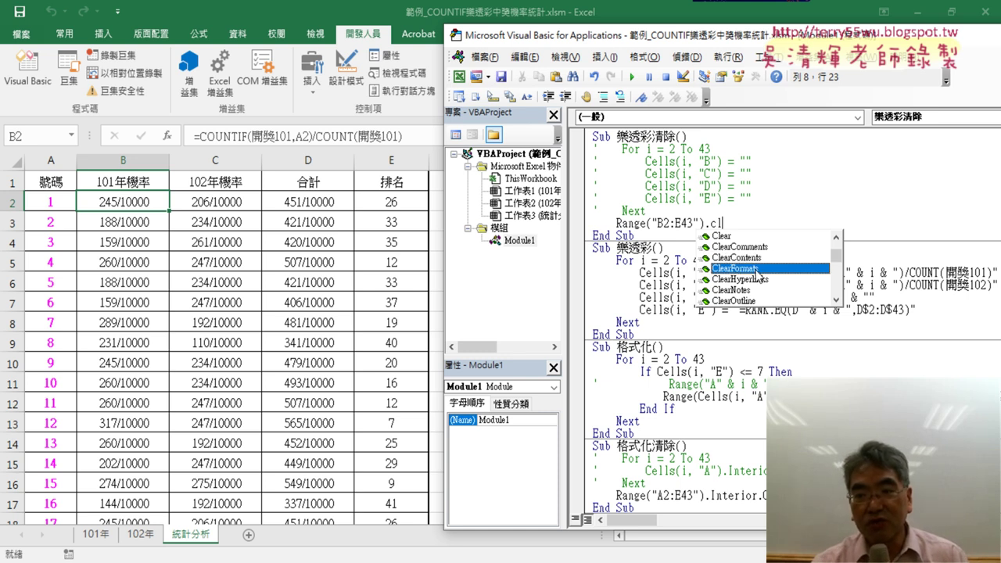
{"action": "left_click", "coordinate": [757, 280]}
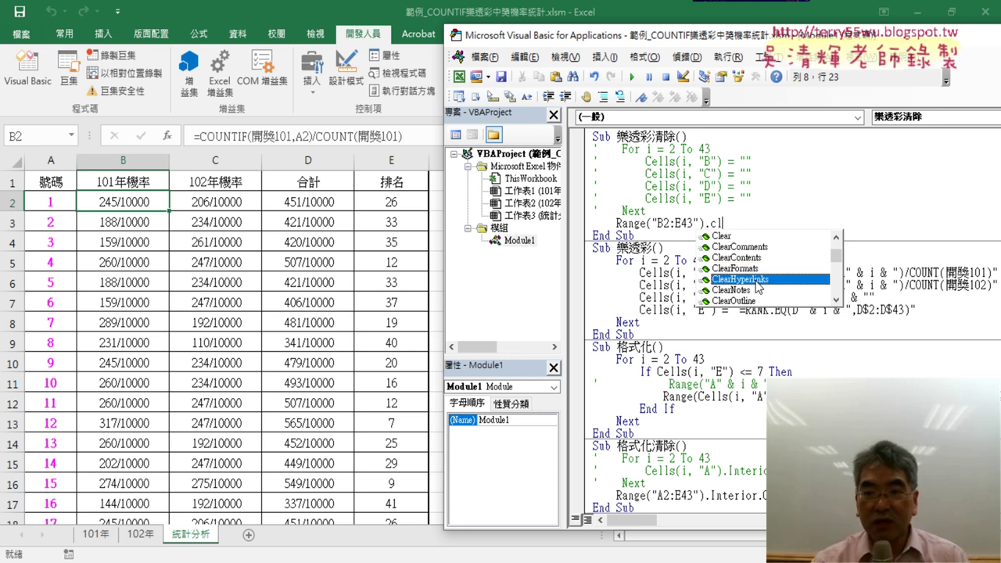
{"action": "left_click", "coordinate": [763, 260]}
{"action": "double_click", "coordinate": [763, 258]}
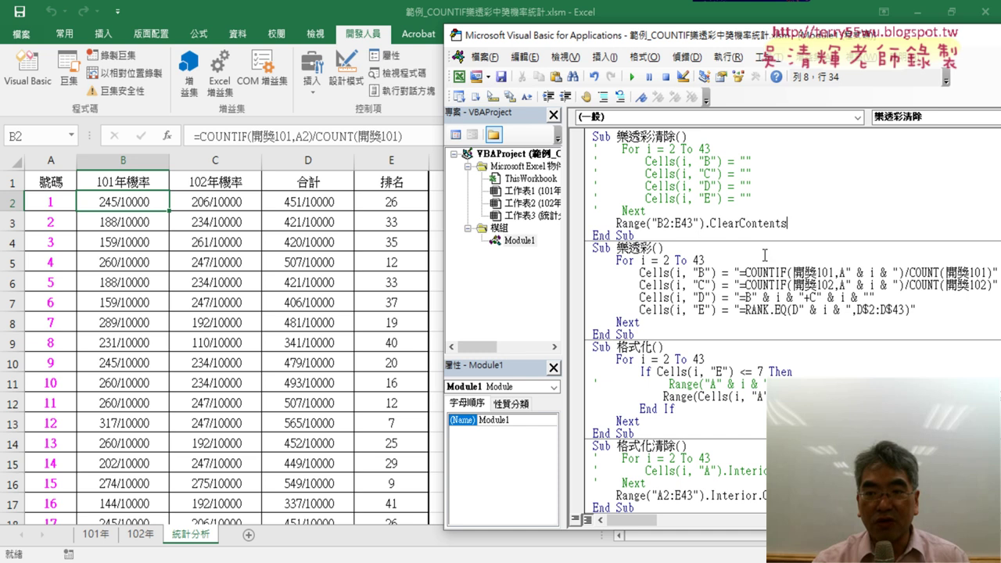
{"action": "left_click", "coordinate": [849, 181]}
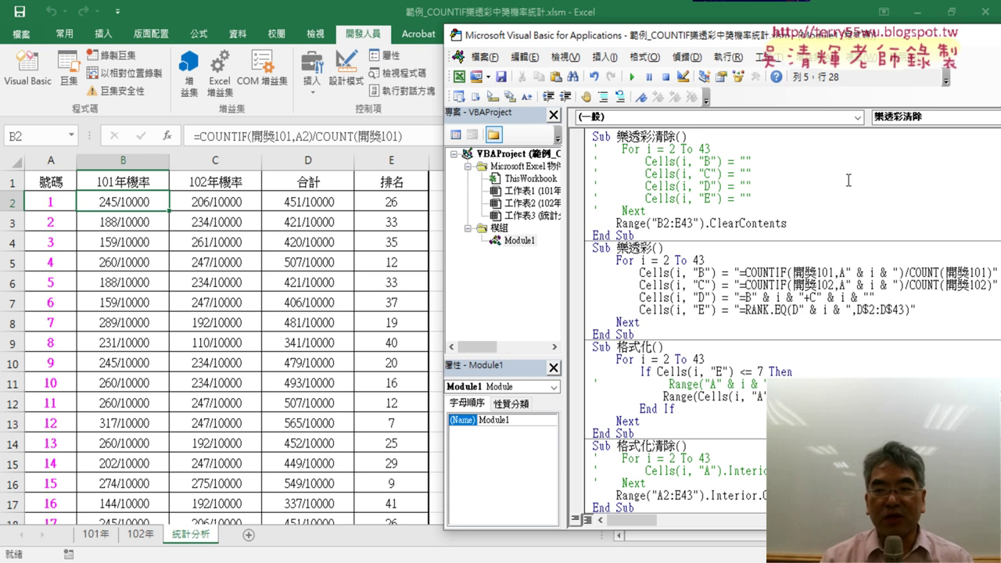
{"action": "left_click_drag", "start_coordinate": [753, 199], "coordinate": [732, 202]}
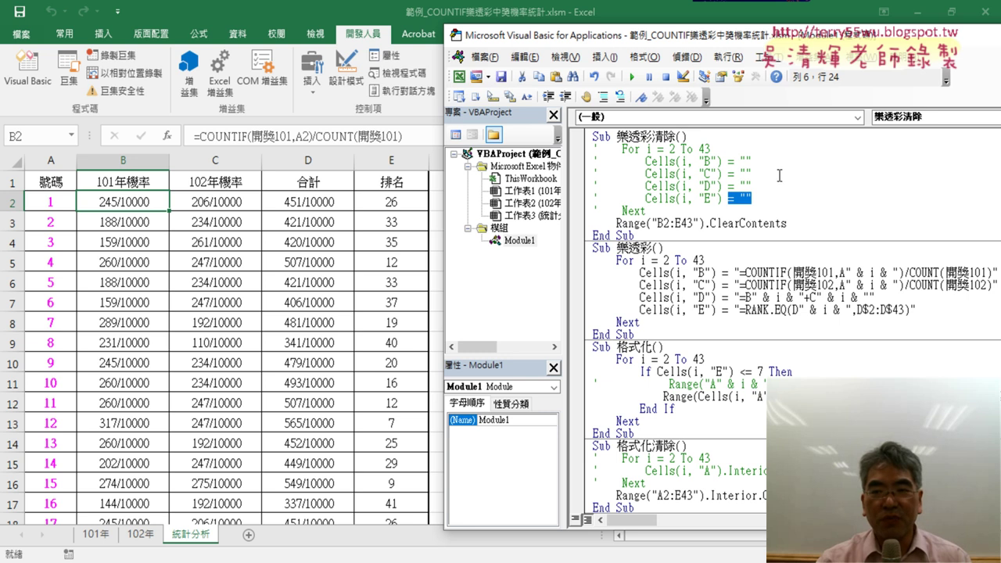
{"action": "left_click", "coordinate": [252, 341]}
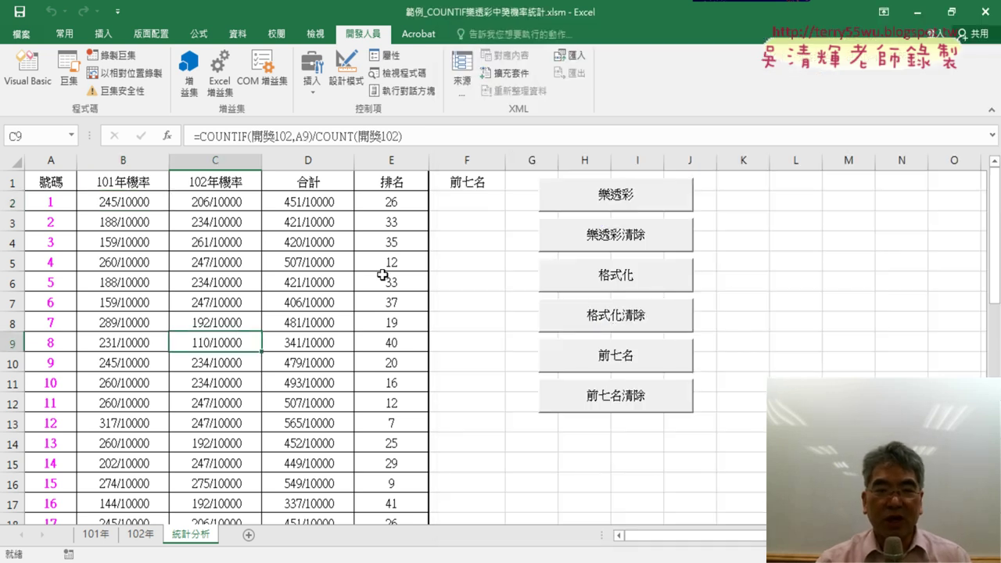
Inspect E13's RANK.EQ formula in the 排名 column and select number 12's row A13:E13.
{"action": "left_click", "coordinate": [411, 163]}
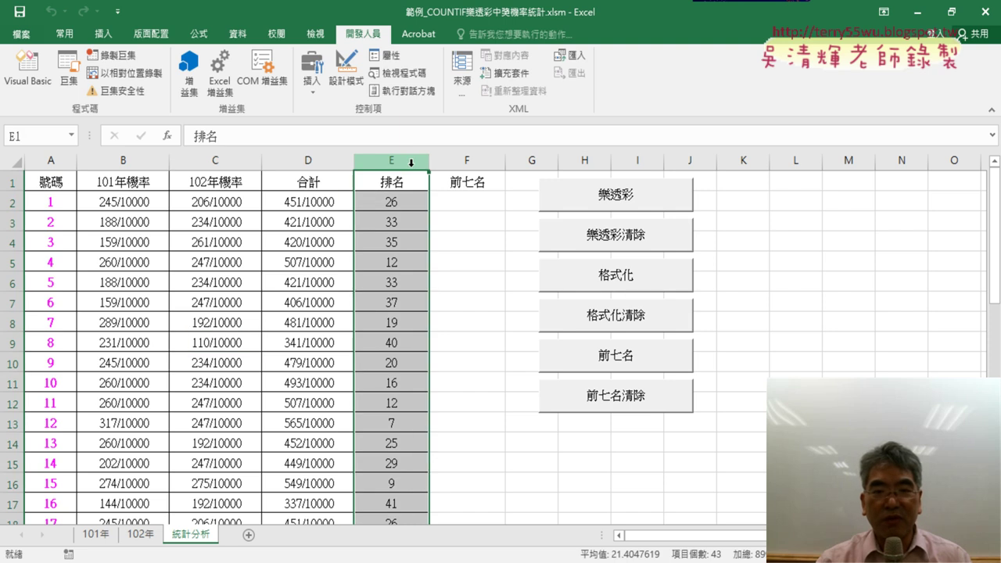
{"action": "left_click", "coordinate": [411, 424]}
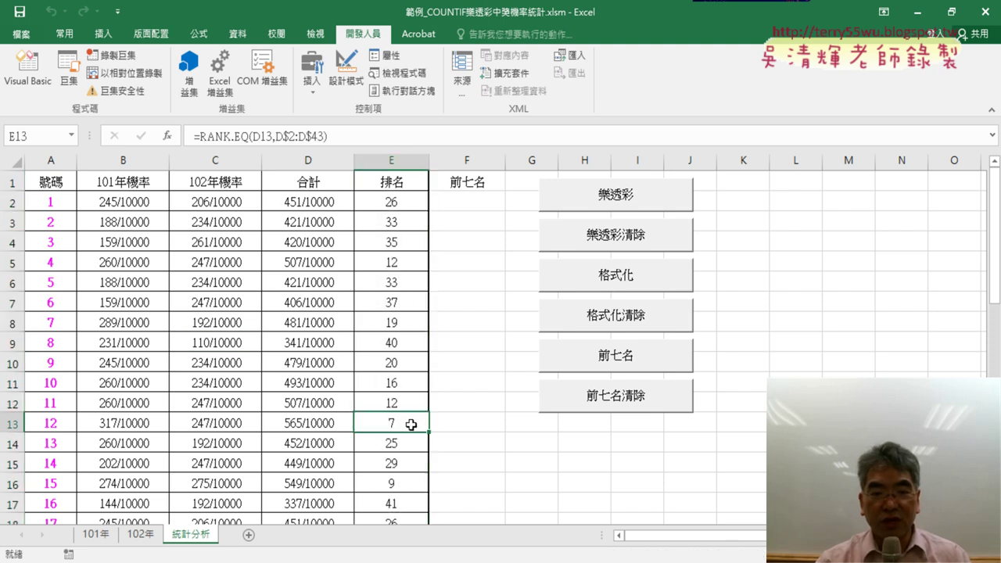
{"action": "scroll", "coordinate": [411, 424], "scroll_direction": "down", "scroll_amount": 2}
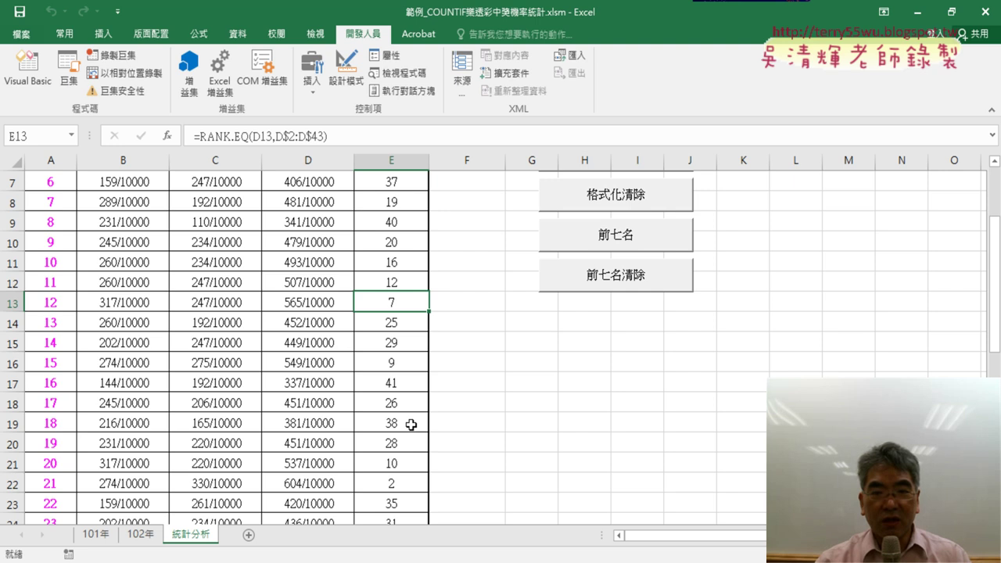
{"action": "left_click", "coordinate": [37, 301]}
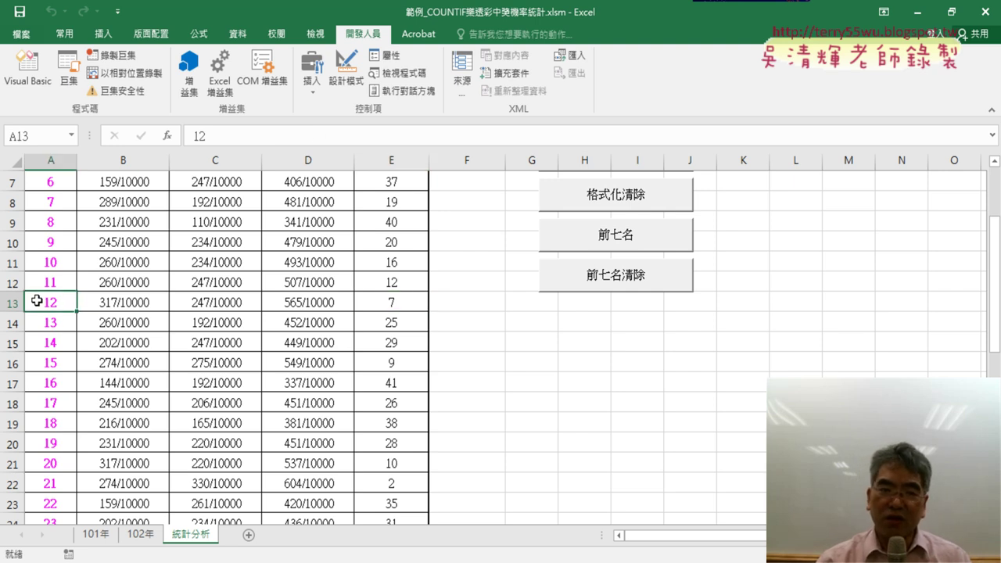
{"action": "left_click_drag", "start_coordinate": [37, 301], "coordinate": [393, 300]}
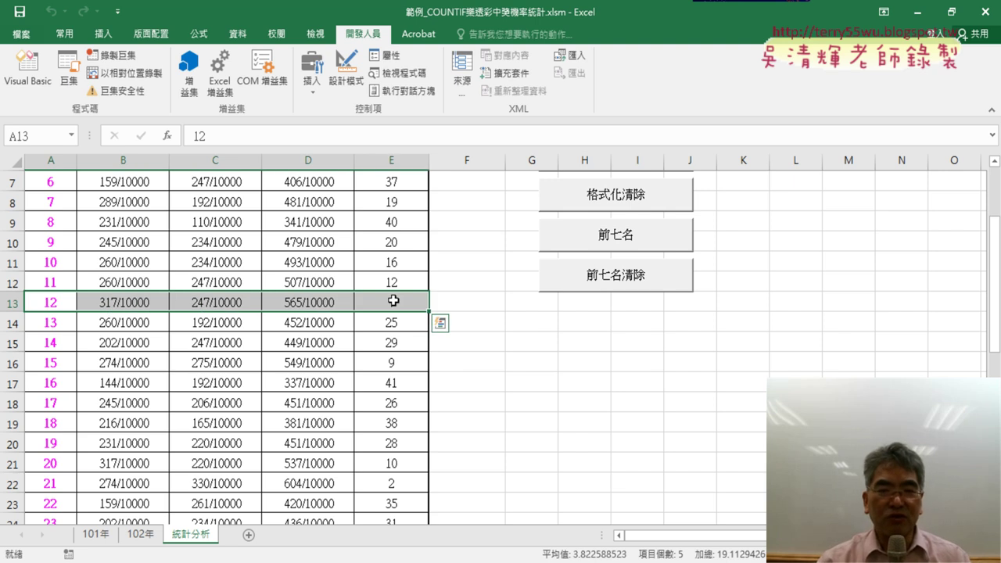
{"action": "scroll", "coordinate": [393, 301], "scroll_direction": "up", "scroll_amount": 1}
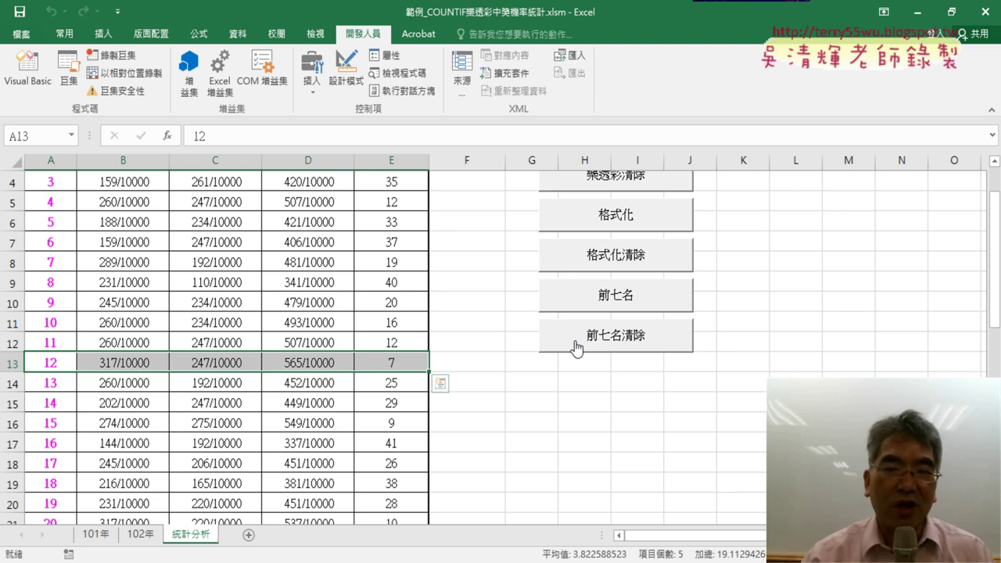
Run the 格式化 macro and view row 13's new yellow fill.
{"action": "left_click", "coordinate": [629, 221]}
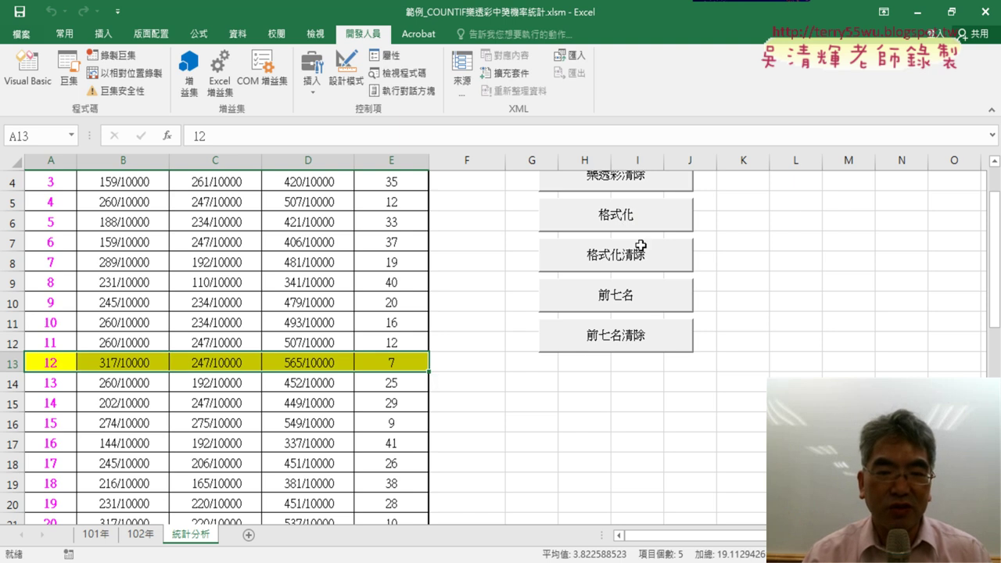
{"action": "left_click", "coordinate": [477, 446]}
{"action": "left_click", "coordinate": [66, 361]}
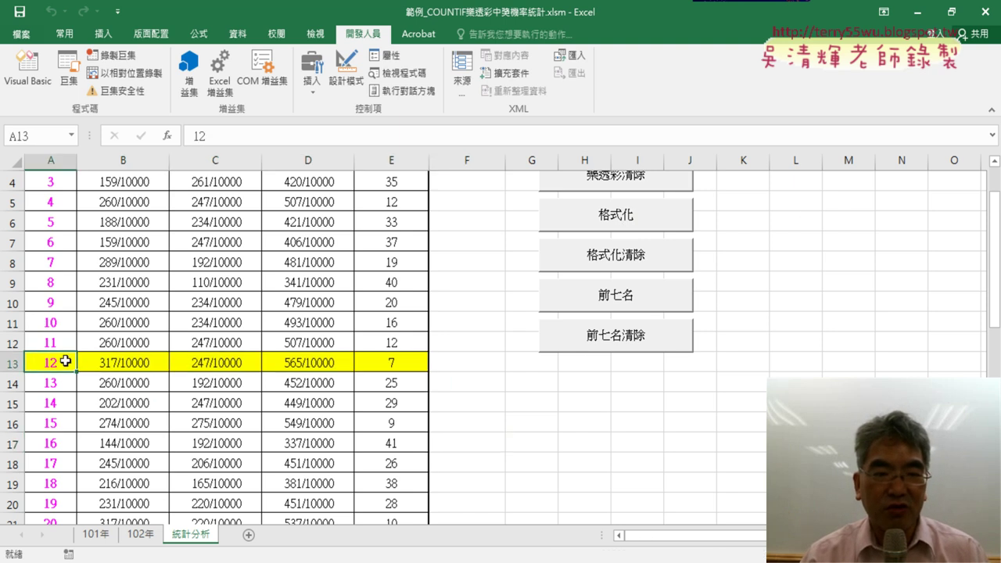
{"action": "left_click_drag", "start_coordinate": [66, 361], "coordinate": [380, 362]}
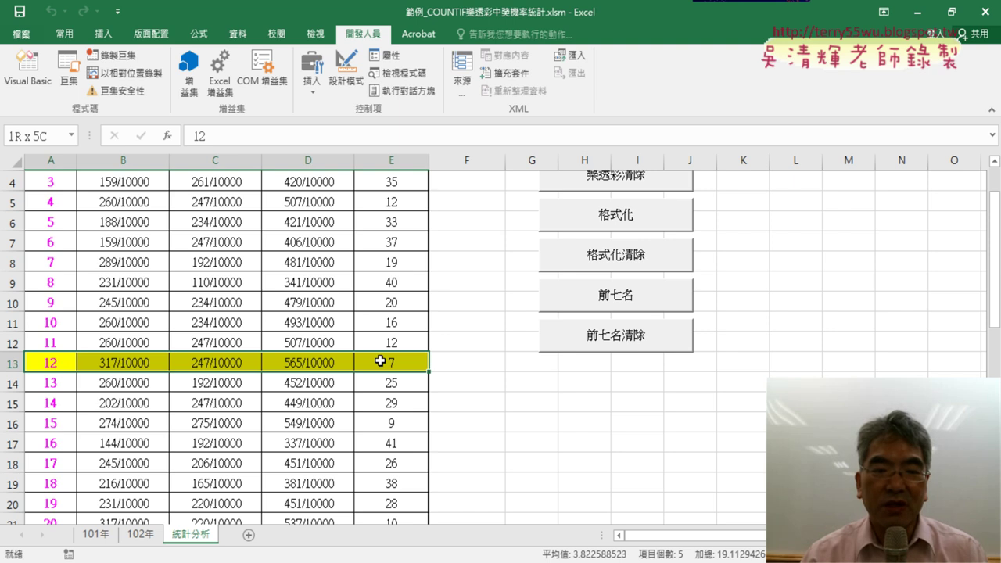
Check number 12's rank of 7 in E13, then bring up the 格式化 button's 指定巨集 option.
{"action": "left_click", "coordinate": [50, 364]}
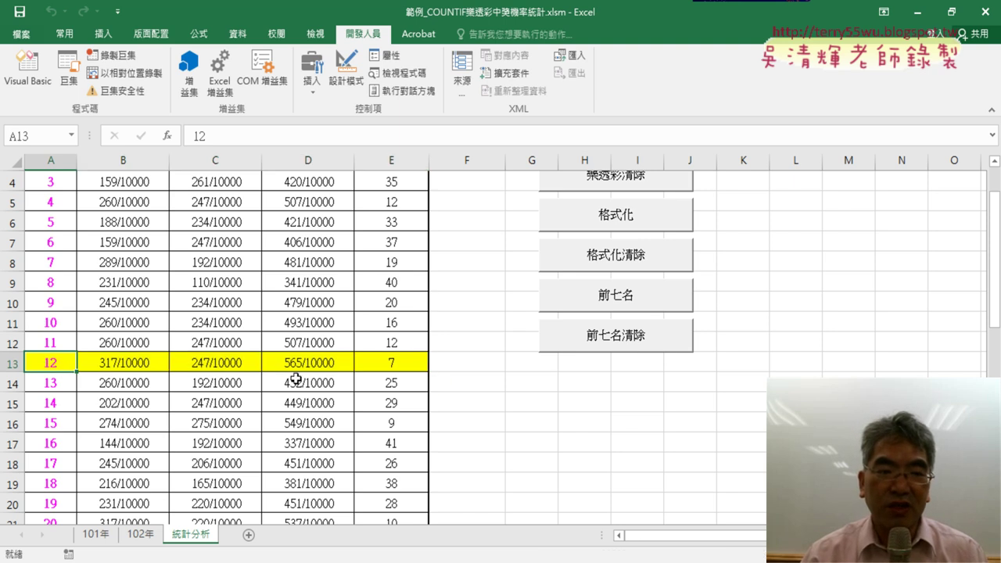
{"action": "left_click", "coordinate": [404, 364]}
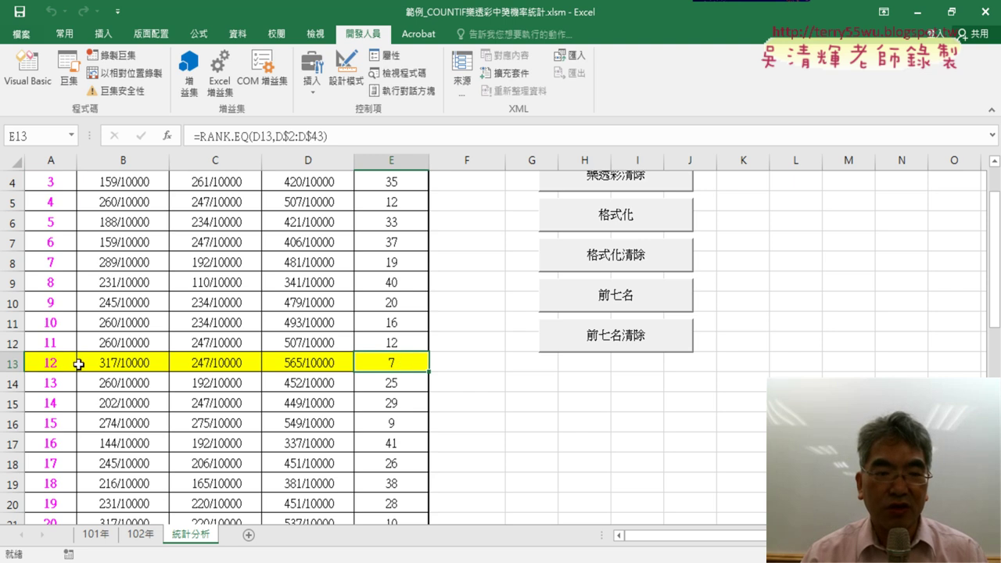
{"action": "left_click", "coordinate": [47, 365]}
{"action": "left_click", "coordinate": [410, 364]}
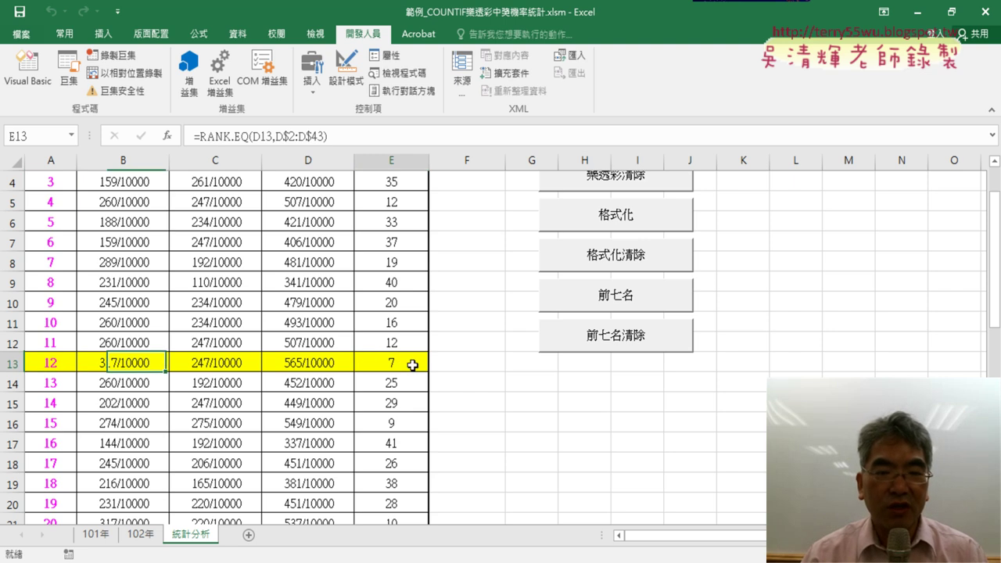
{"action": "left_click", "coordinate": [51, 366]}
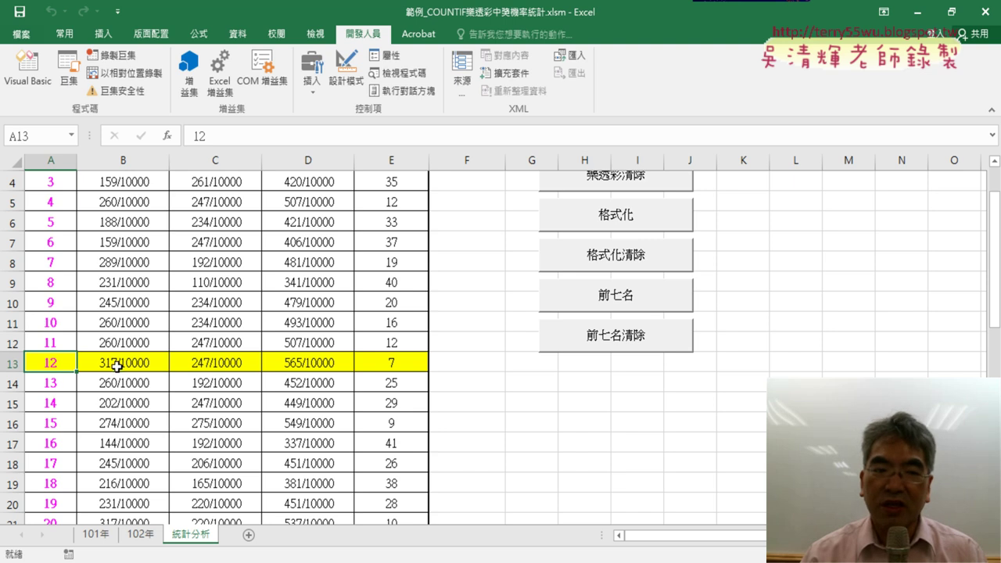
{"action": "right_click", "coordinate": [644, 209]}
{"action": "left_click", "coordinate": [680, 332]}
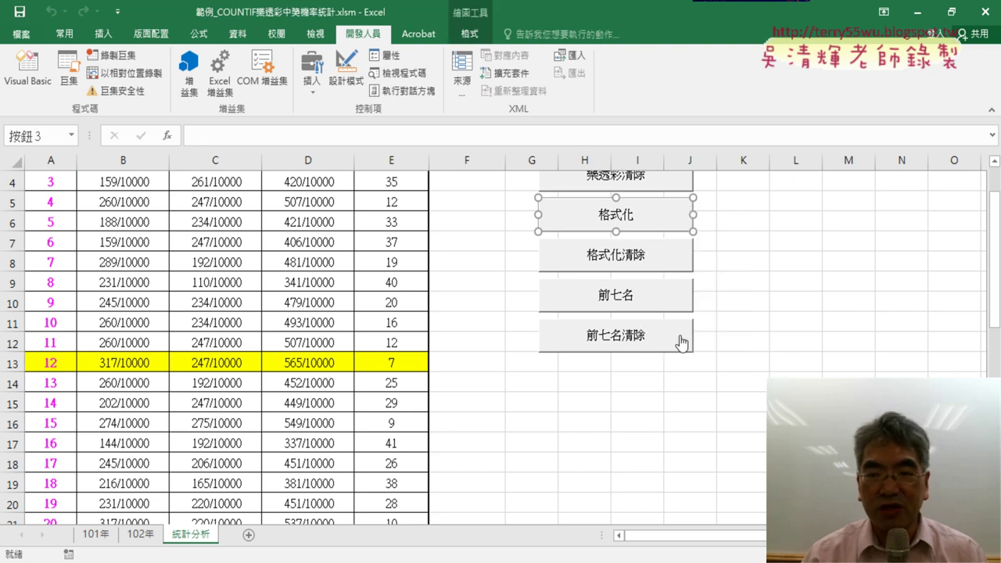
{"action": "left_click", "coordinate": [807, 212]}
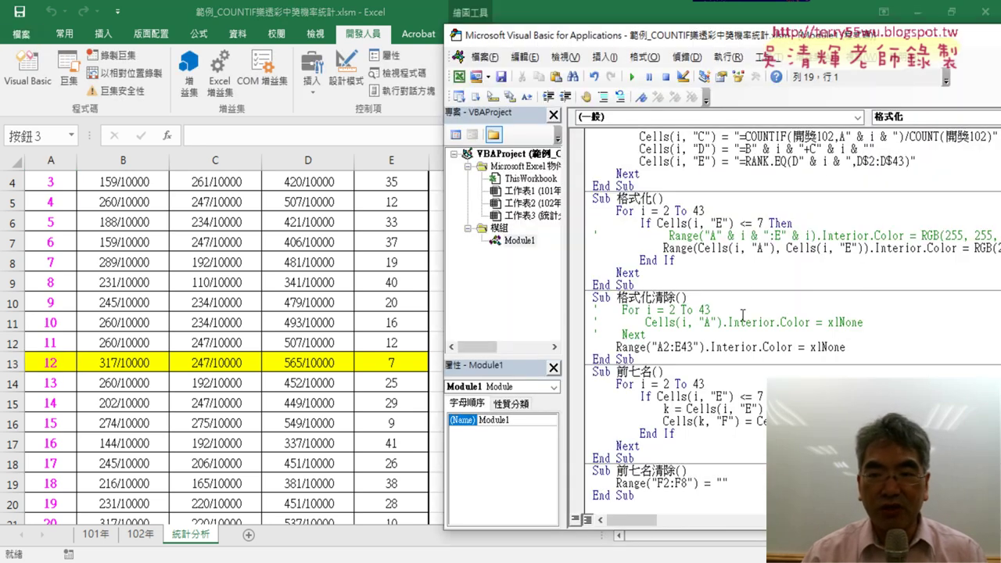
{"action": "left_click_drag", "start_coordinate": [709, 43], "coordinate": [428, 50]}
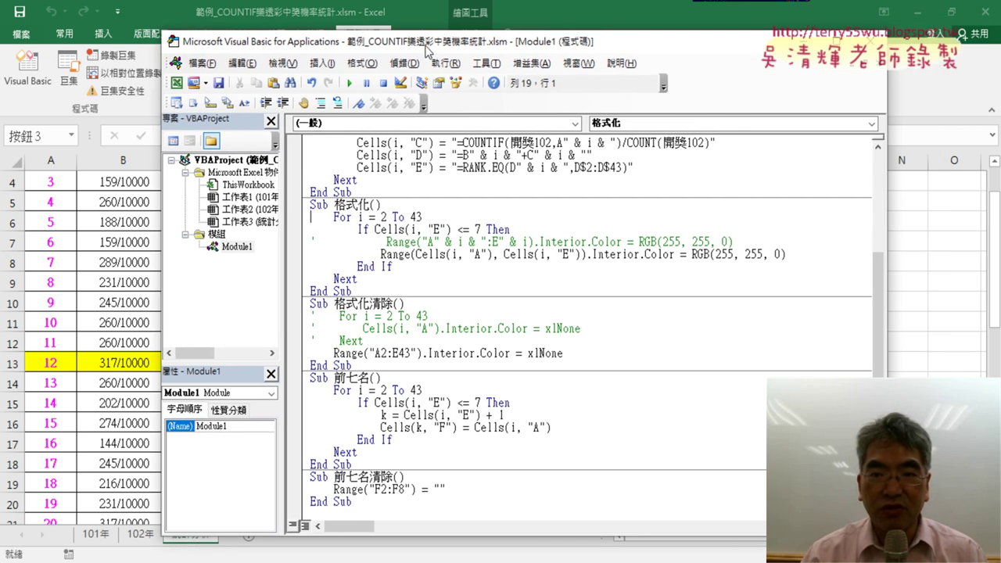
{"action": "left_click", "coordinate": [431, 242]}
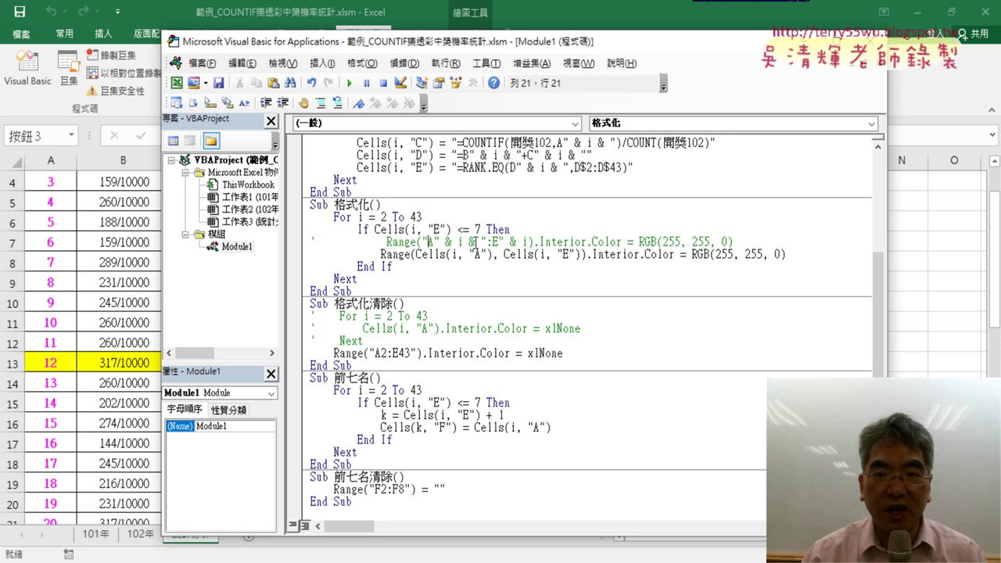
{"action": "left_click_drag", "start_coordinate": [486, 243], "coordinate": [435, 234]}
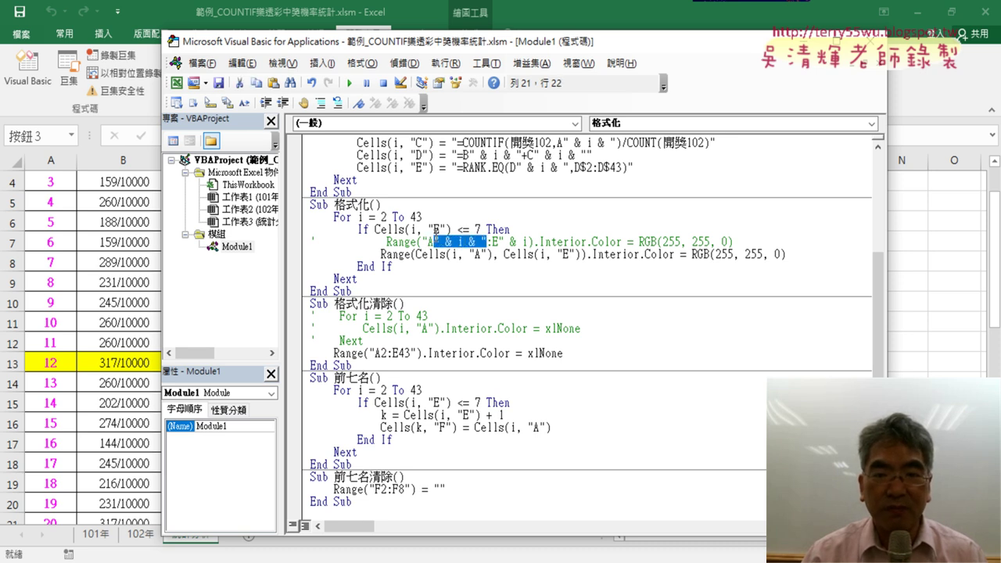
{"action": "double_click", "coordinate": [522, 241]}
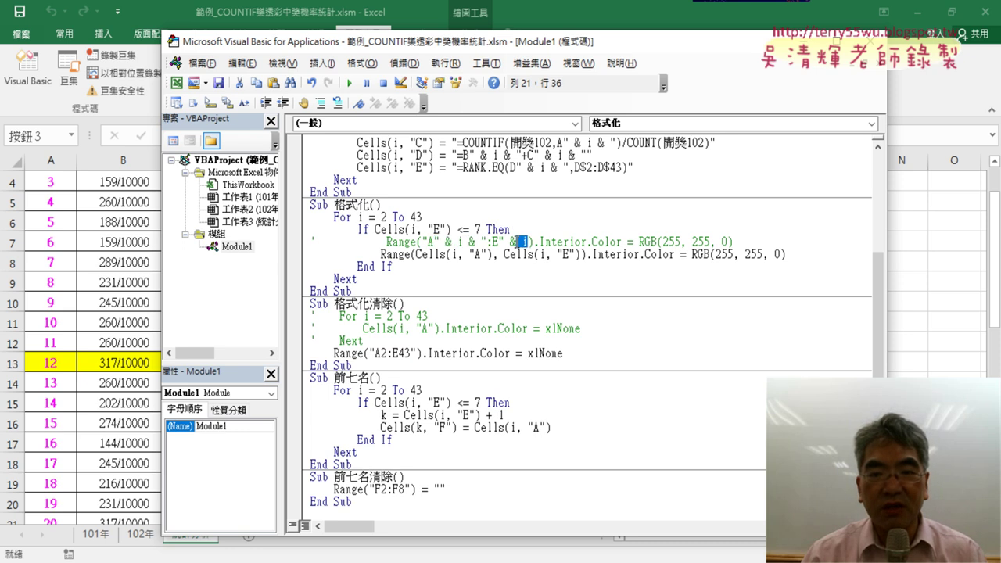
{"action": "left_click_drag", "start_coordinate": [522, 242], "coordinate": [505, 244]}
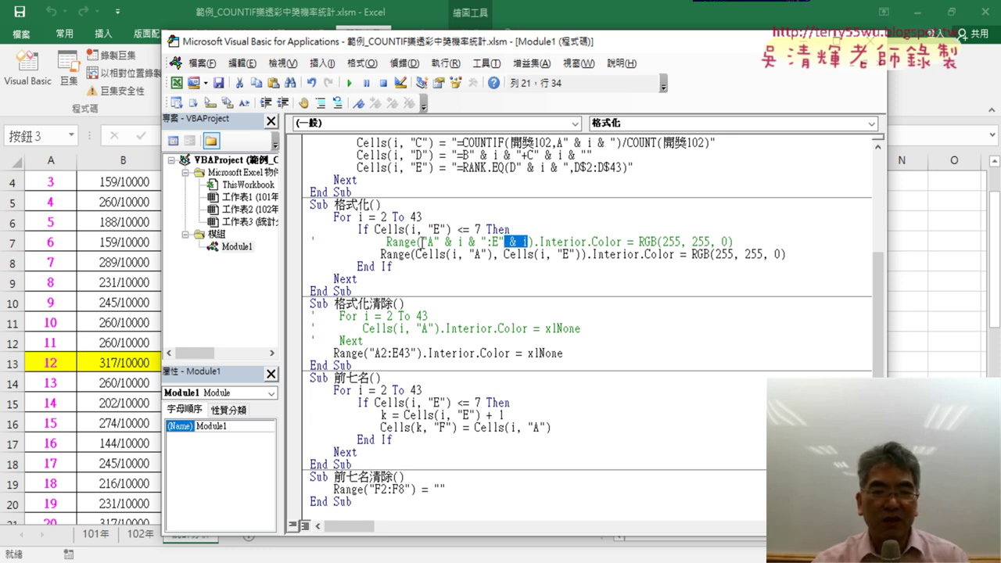
{"action": "left_click_drag", "start_coordinate": [421, 242], "coordinate": [534, 242]}
{"action": "left_click", "coordinate": [480, 266]}
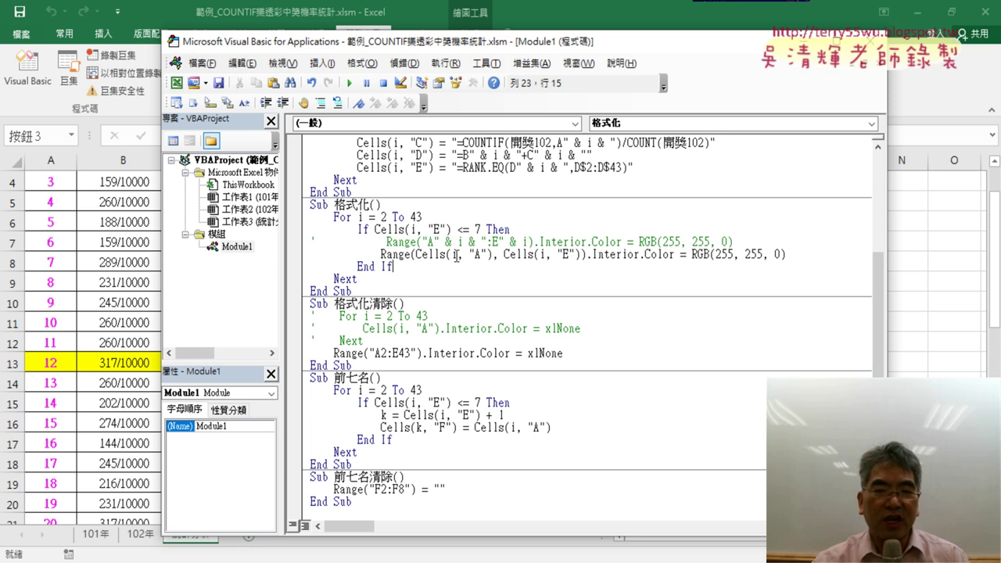
{"action": "left_click_drag", "start_coordinate": [415, 255], "coordinate": [493, 254]}
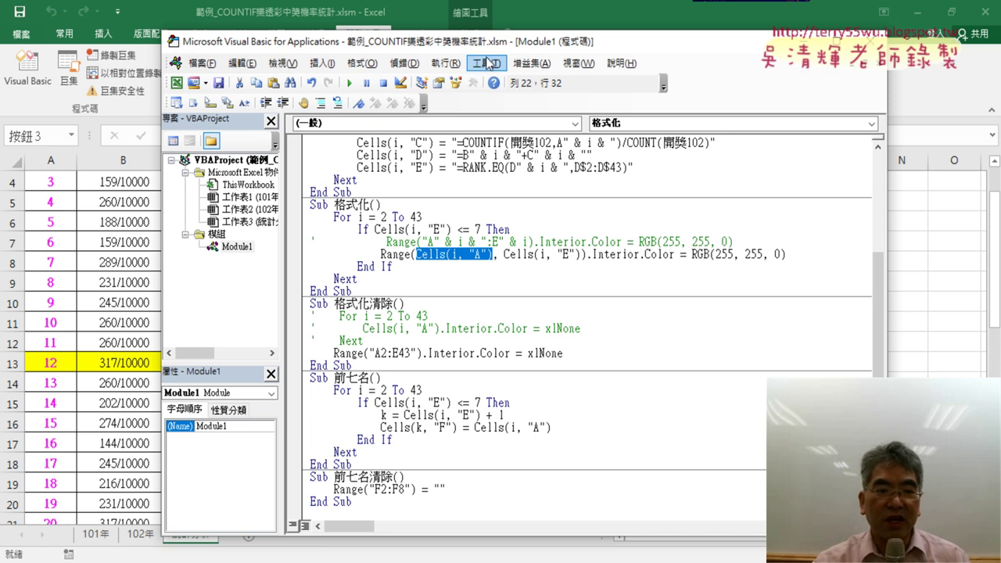
{"action": "mouse_move", "coordinate": [489, 58]}
{"action": "left_mouse_down"}
{"action": "mouse_move", "coordinate": [780, 62]}
{"action": "mouse_move", "coordinate": [760, 50]}
{"action": "left_mouse_up"}
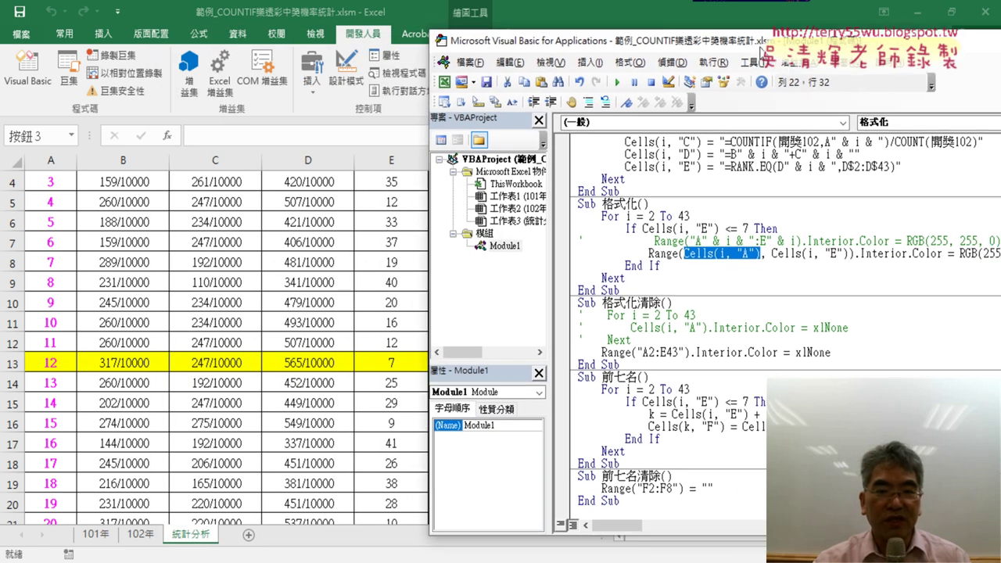
Highlight the end-cell reference Cells(i, "E") in the row-colouring line.
{"action": "left_click", "coordinate": [845, 253]}
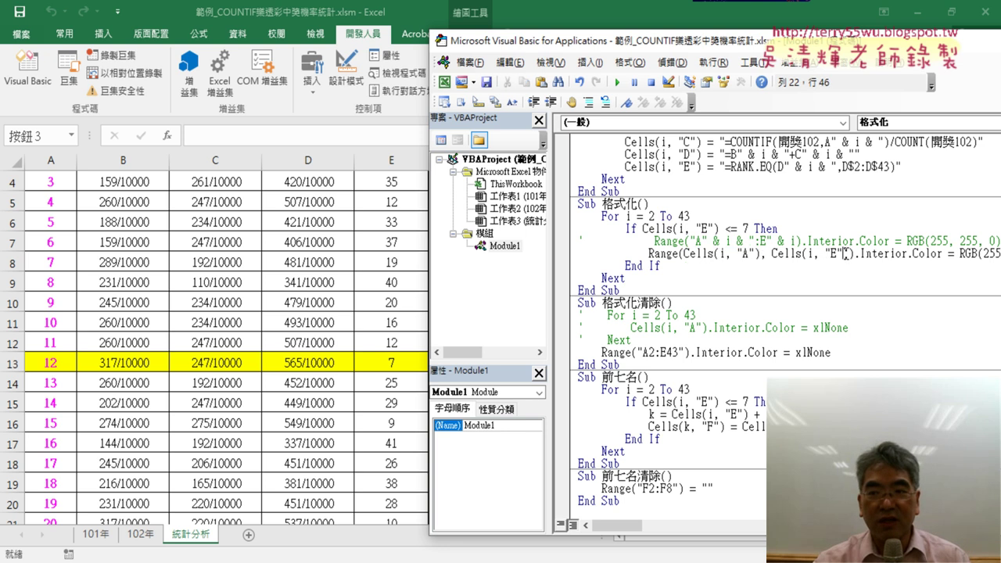
{"action": "left_click_drag", "start_coordinate": [847, 254], "coordinate": [761, 253]}
{"action": "left_click", "coordinate": [767, 253]}
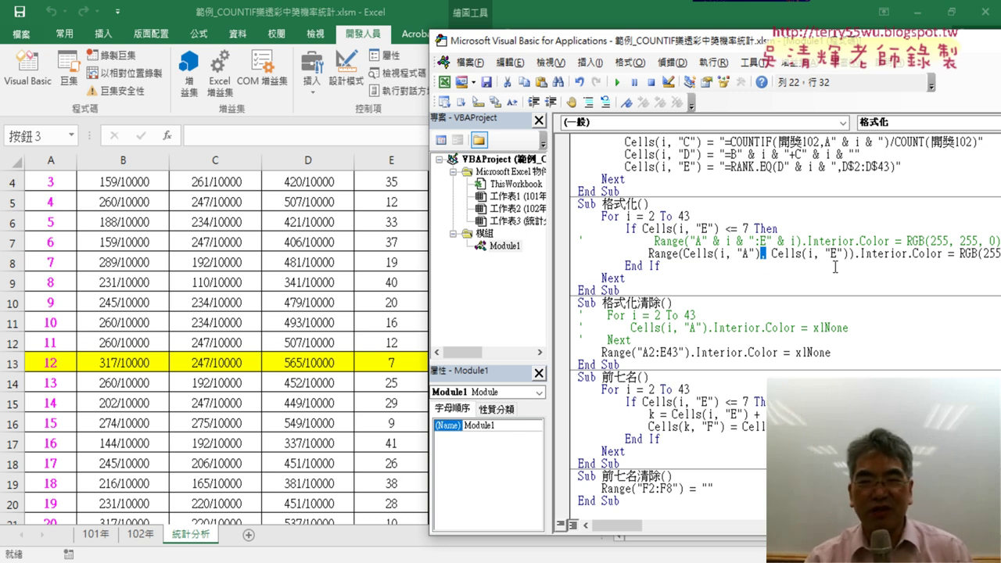
{"action": "left_click_drag", "start_coordinate": [625, 40], "coordinate": [625, 29]}
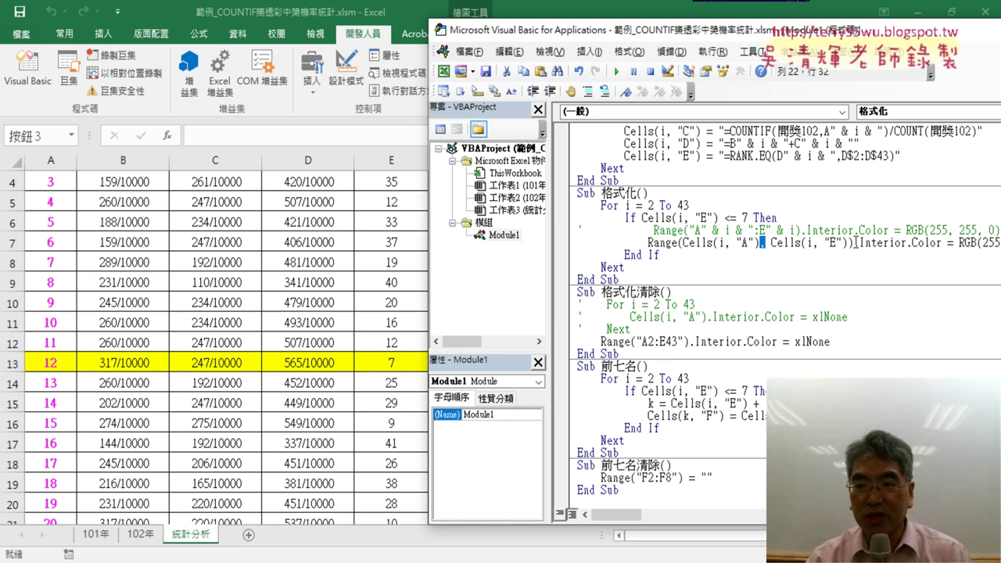
Highlight the Range(Cells(i,"A"),Cells(i,"E")) expression and its Interior.Color property, then return to Excel.
{"action": "left_click_drag", "start_coordinate": [648, 243], "coordinate": [855, 244]}
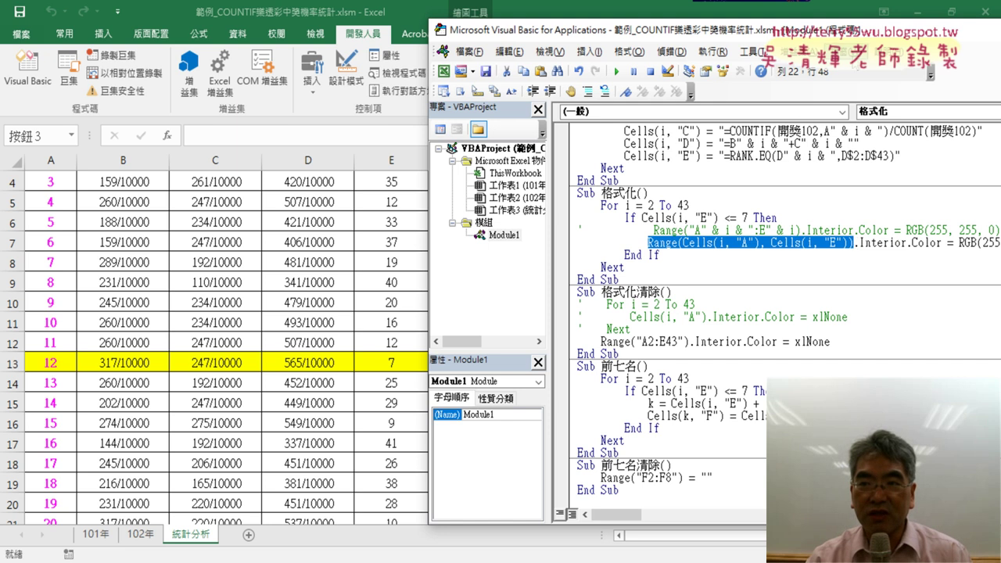
{"action": "left_click_drag", "start_coordinate": [845, 31], "coordinate": [671, 32]}
{"action": "key", "text": "Down"}
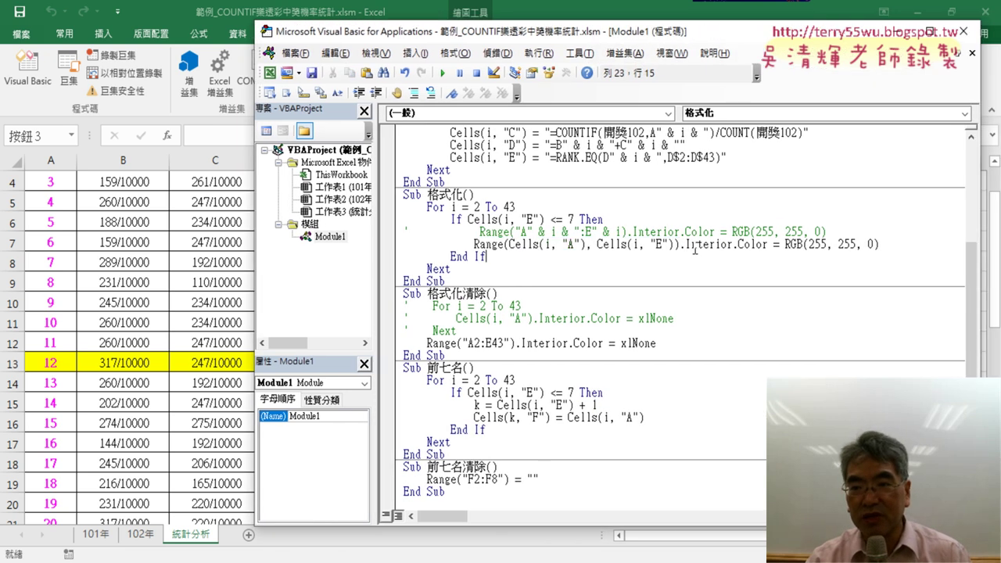
{"action": "left_click_drag", "start_coordinate": [686, 244], "coordinate": [881, 246]}
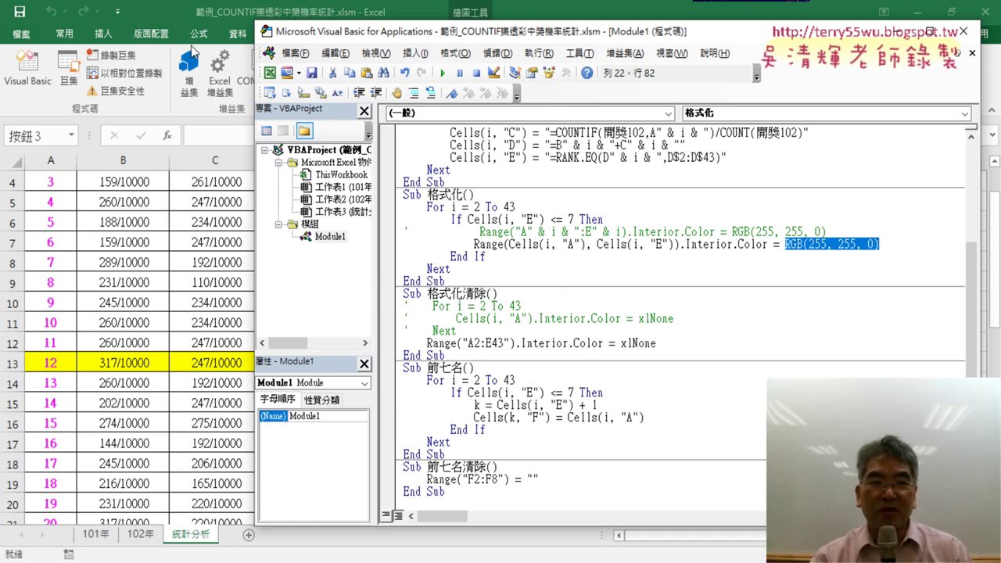
{"action": "left_click", "coordinate": [66, 35]}
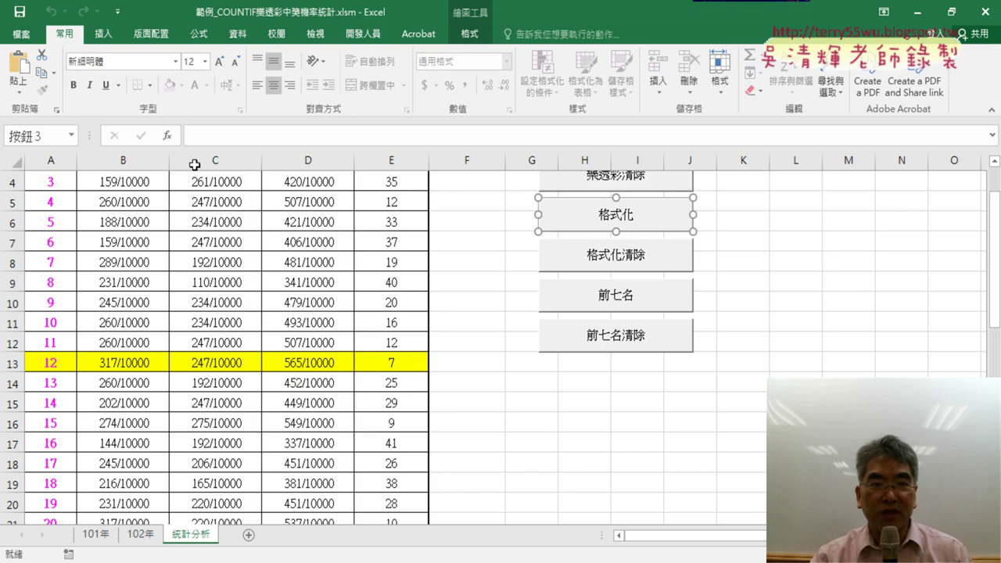
For cell C8, show yellow's Custom RGB values in the More Colors dialog.
{"action": "left_click", "coordinate": [205, 261]}
{"action": "left_click", "coordinate": [182, 86]}
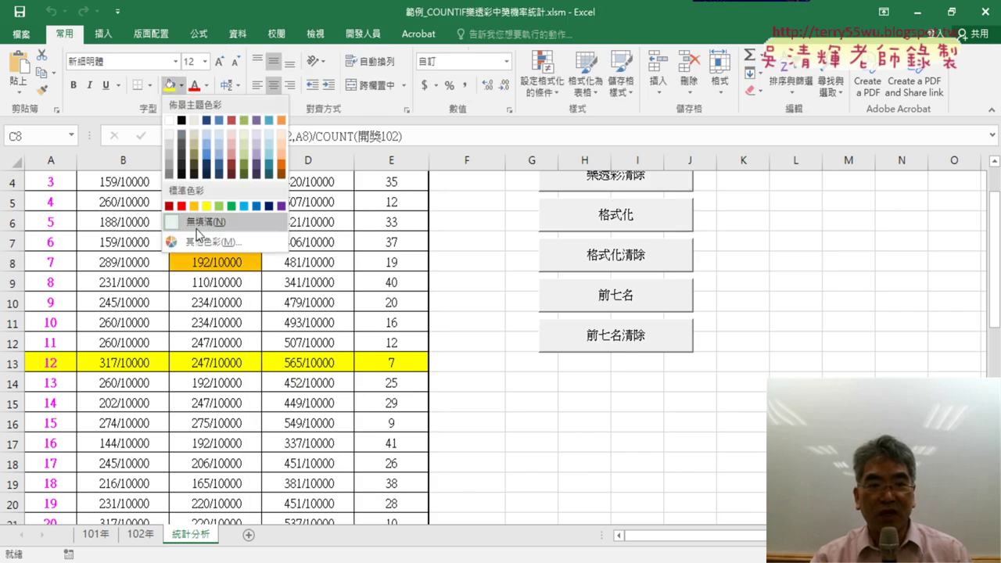
{"action": "left_click", "coordinate": [213, 243]}
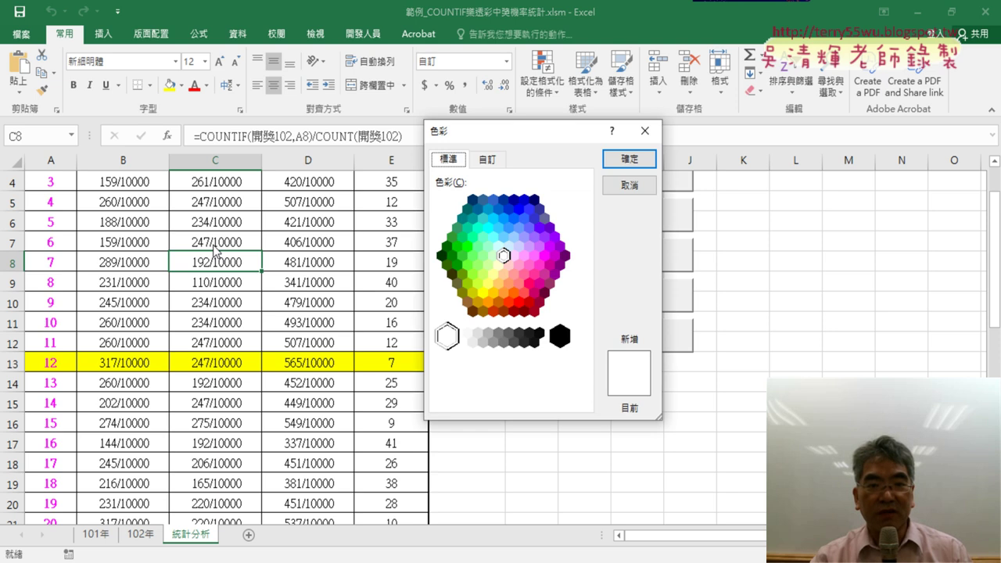
{"action": "left_click", "coordinate": [483, 293]}
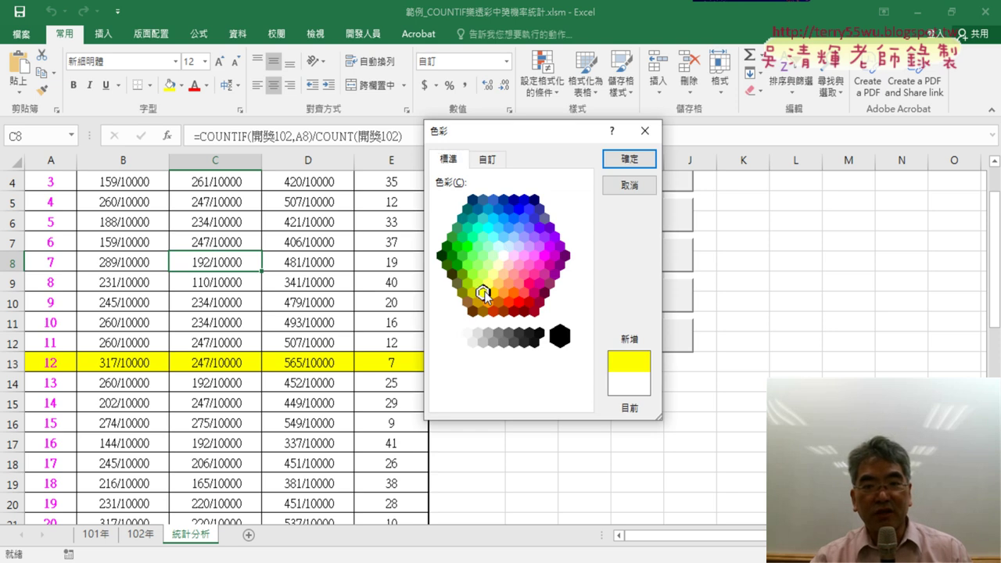
{"action": "left_click", "coordinate": [488, 159]}
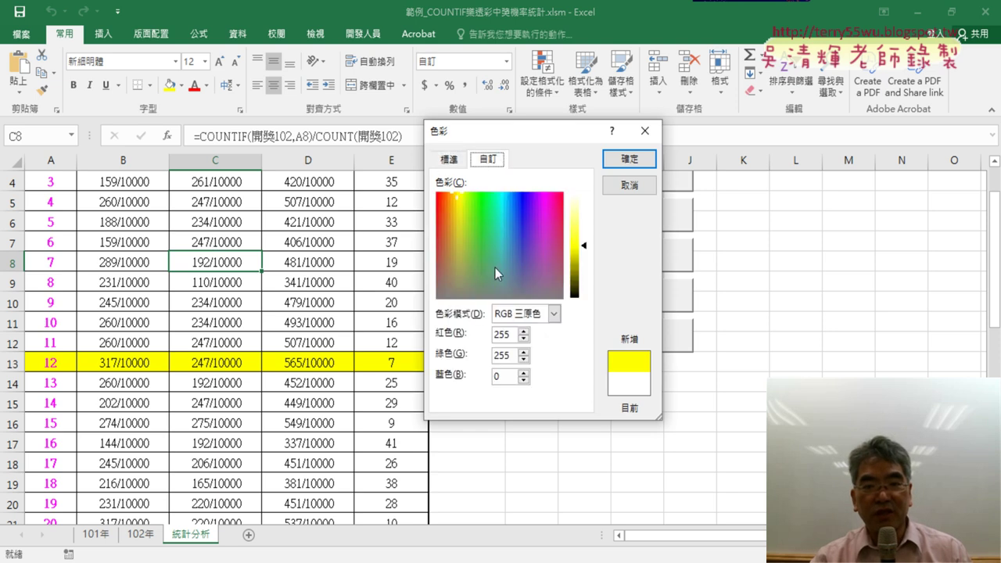
{"action": "left_click", "coordinate": [502, 337]}
Try lighter and blue-violet shades (Blue 213), then close the dialog without applying any colour.
{"action": "left_click_drag", "start_coordinate": [579, 273], "coordinate": [589, 231]}
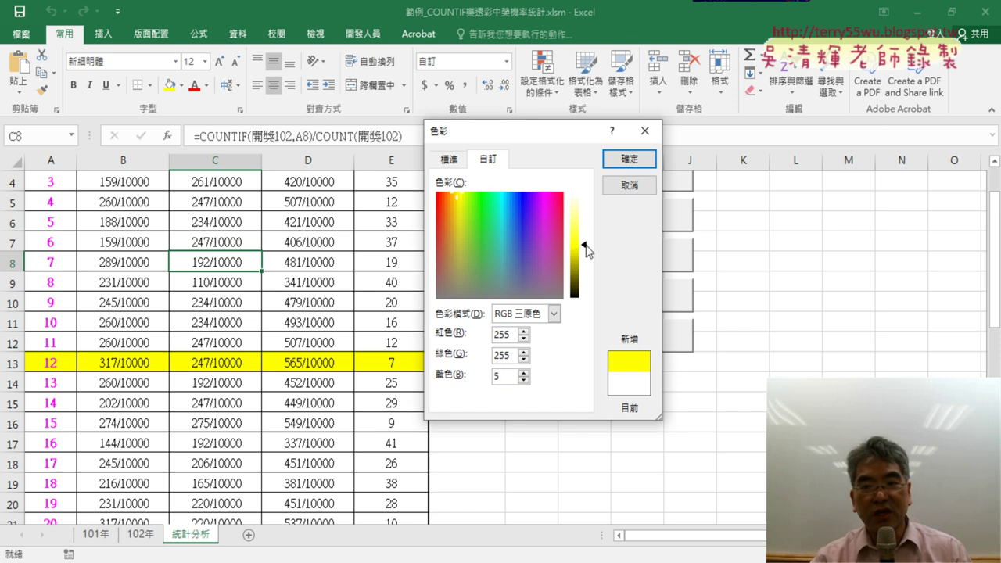
{"action": "left_click", "coordinate": [521, 232]}
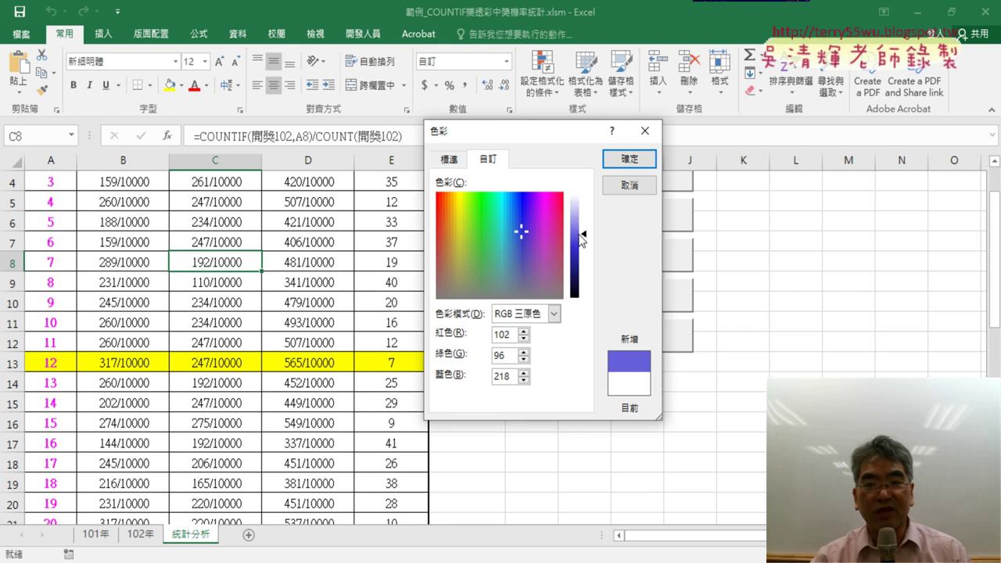
{"action": "left_click_drag", "start_coordinate": [582, 229], "coordinate": [583, 241]}
{"action": "mouse_move", "coordinate": [507, 335]}
{"action": "left_mouse_down"}
{"action": "mouse_move", "coordinate": [485, 338]}
{"action": "mouse_move", "coordinate": [488, 362]}
{"action": "left_mouse_up"}
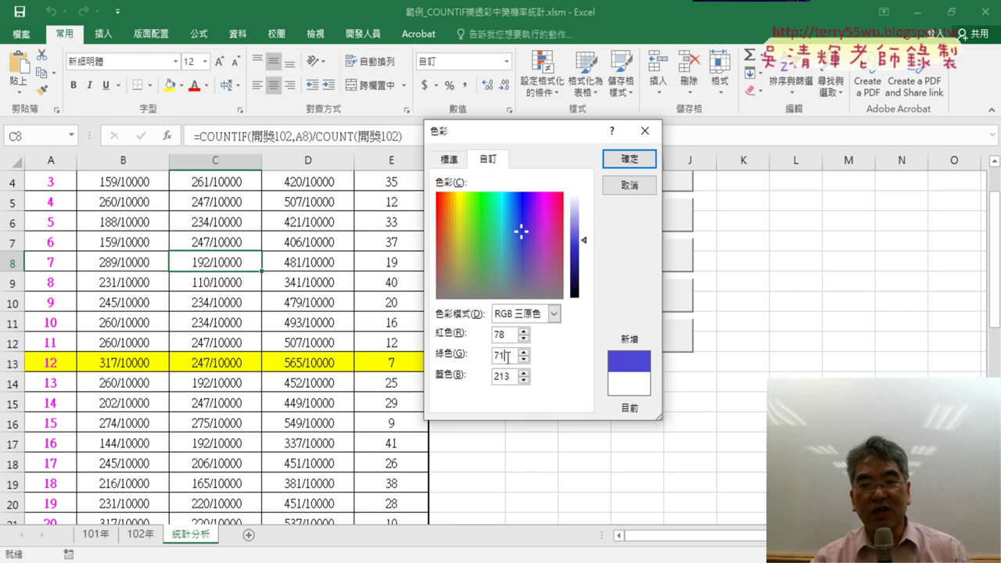
{"action": "double_click", "coordinate": [514, 377]}
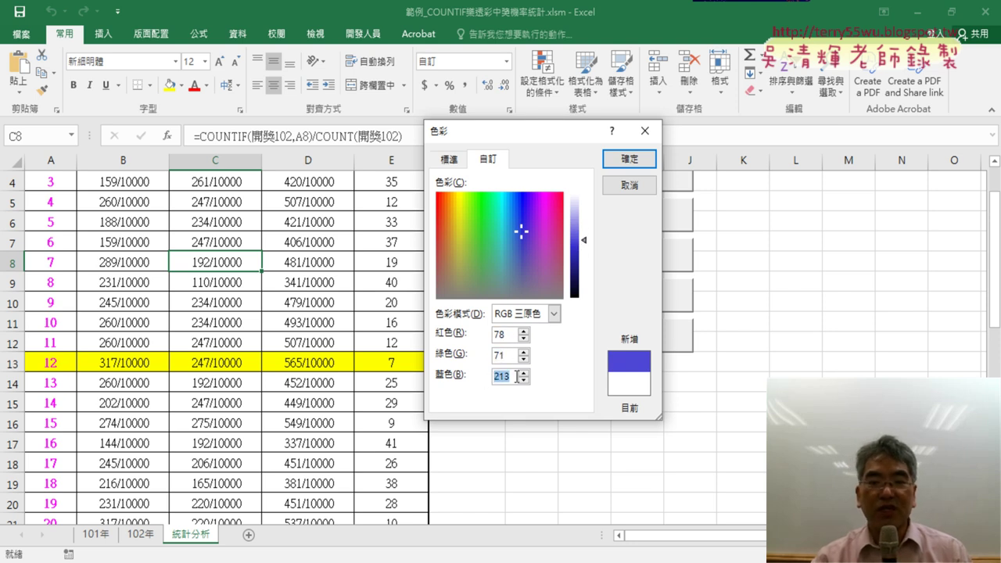
{"action": "left_click", "coordinate": [633, 190]}
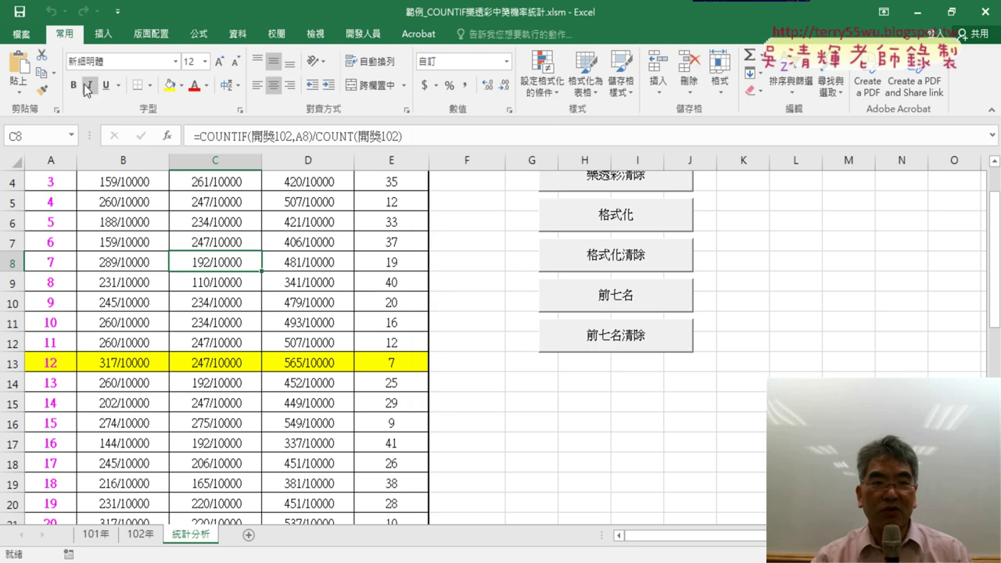
{"action": "left_click", "coordinate": [364, 34]}
Highlight the 格式化 macro's yellow value RGB(255, 255, 0) in the code editor.
{"action": "left_click", "coordinate": [27, 66]}
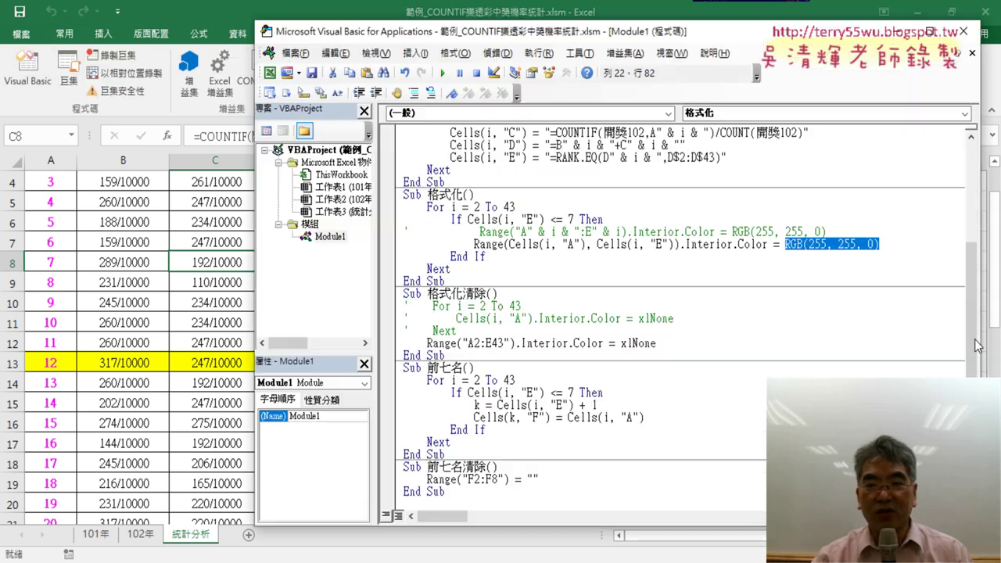
{"action": "left_click", "coordinate": [884, 246]}
{"action": "left_click_drag", "start_coordinate": [880, 245], "coordinate": [805, 246]}
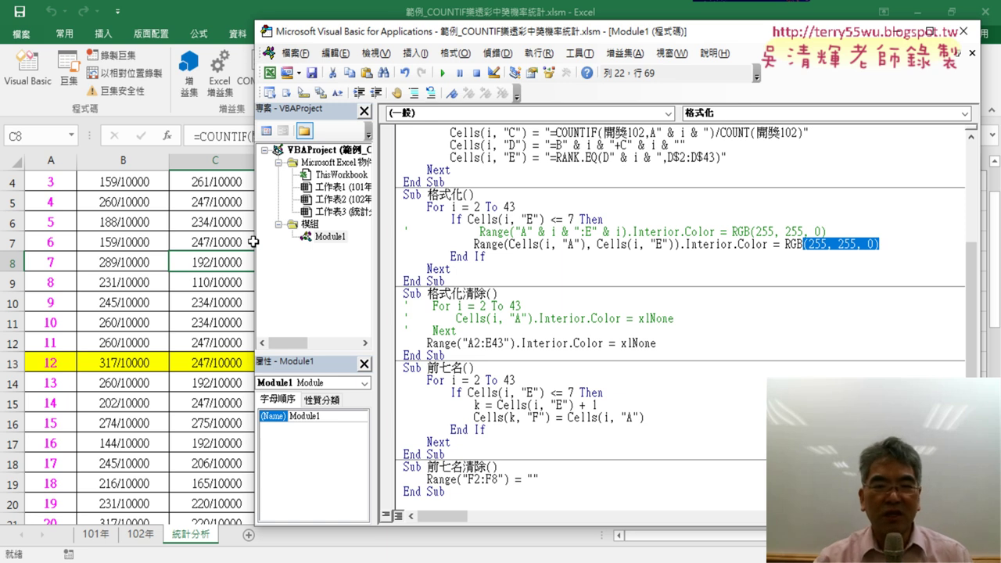
Run 格式化清除 to remove row 13's yellow fill, noting its xlNone setting.
{"action": "left_click", "coordinate": [481, 329]}
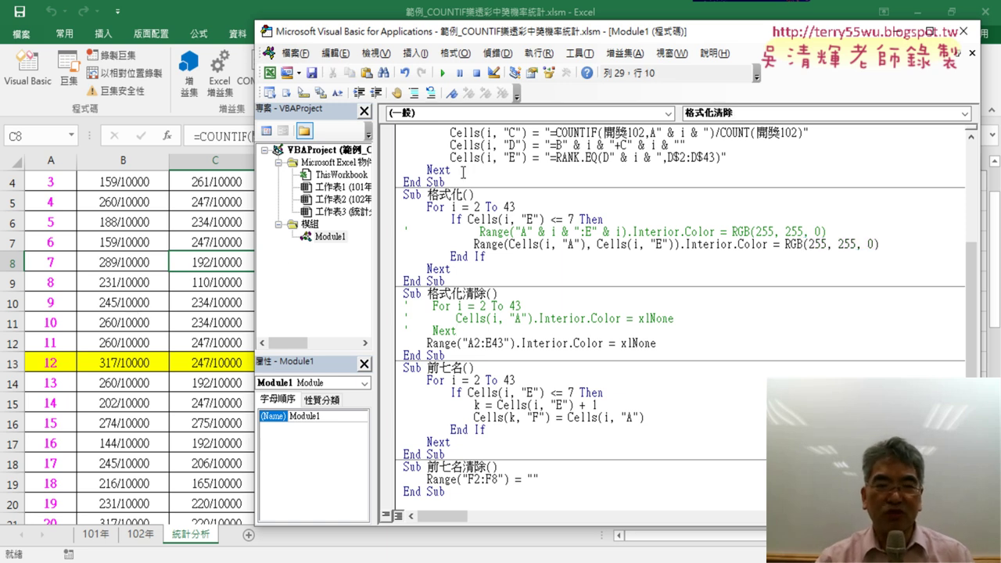
{"action": "left_click", "coordinate": [444, 73]}
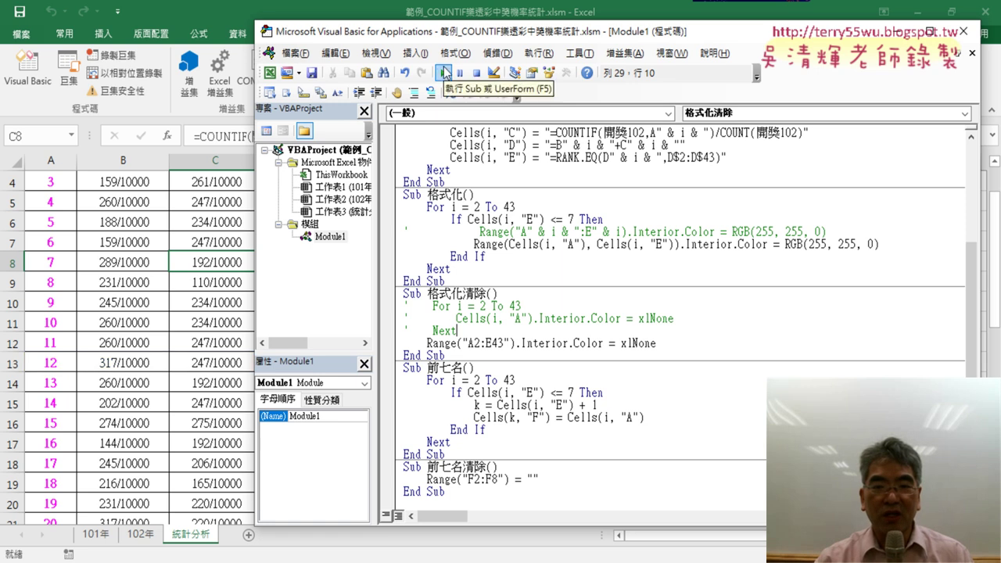
{"action": "left_click", "coordinate": [98, 367]}
{"action": "left_click_drag", "start_coordinate": [63, 367], "coordinate": [393, 363]}
{"action": "left_click", "coordinate": [27, 70]}
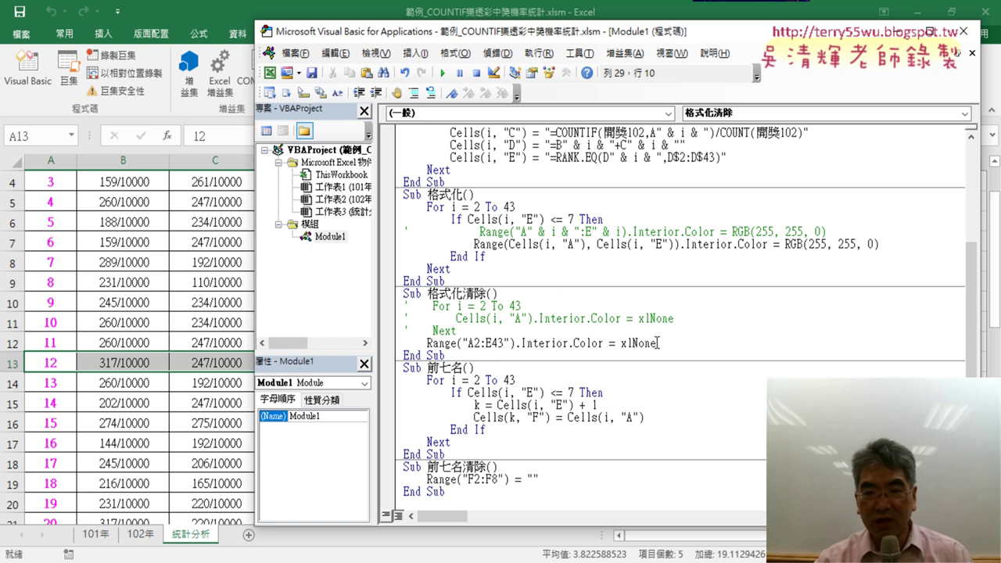
{"action": "left_click_drag", "start_coordinate": [656, 343], "coordinate": [609, 343]}
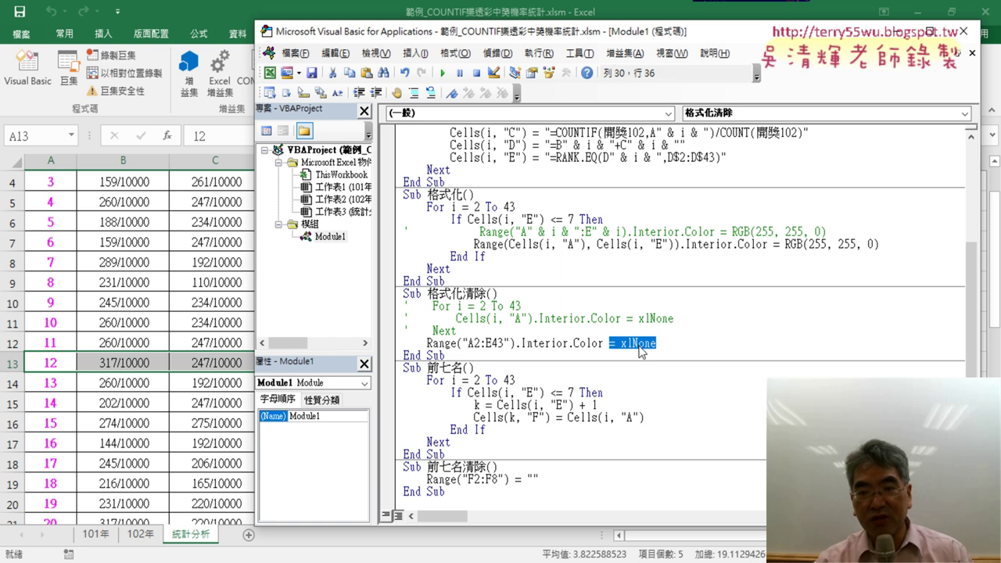
Inspect the 排名 column, E13's rank formula, A13 and empty cell F2, then open the VBA editor.
{"action": "left_click", "coordinate": [184, 323]}
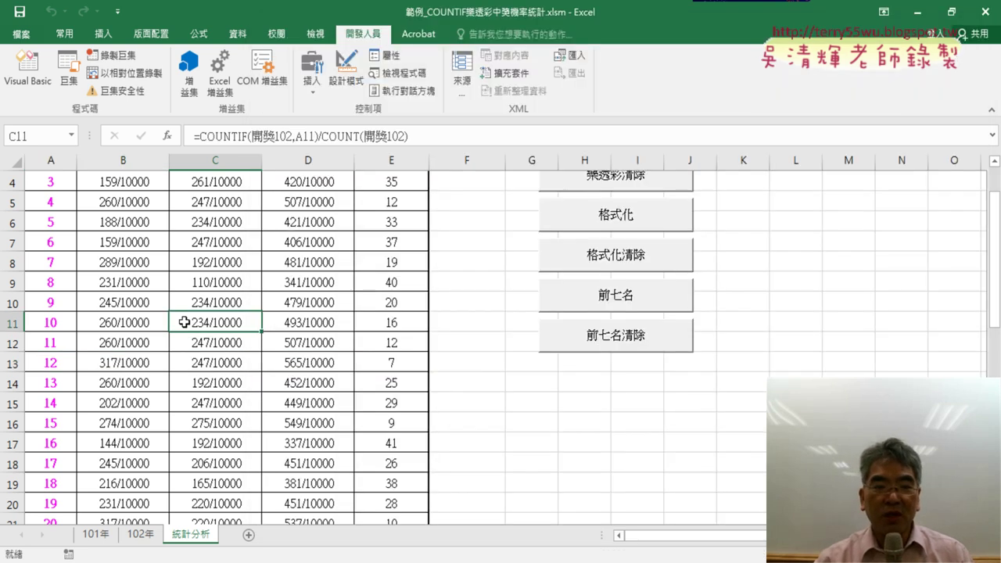
{"action": "scroll", "coordinate": [596, 380], "scroll_direction": "up", "scroll_amount": 1}
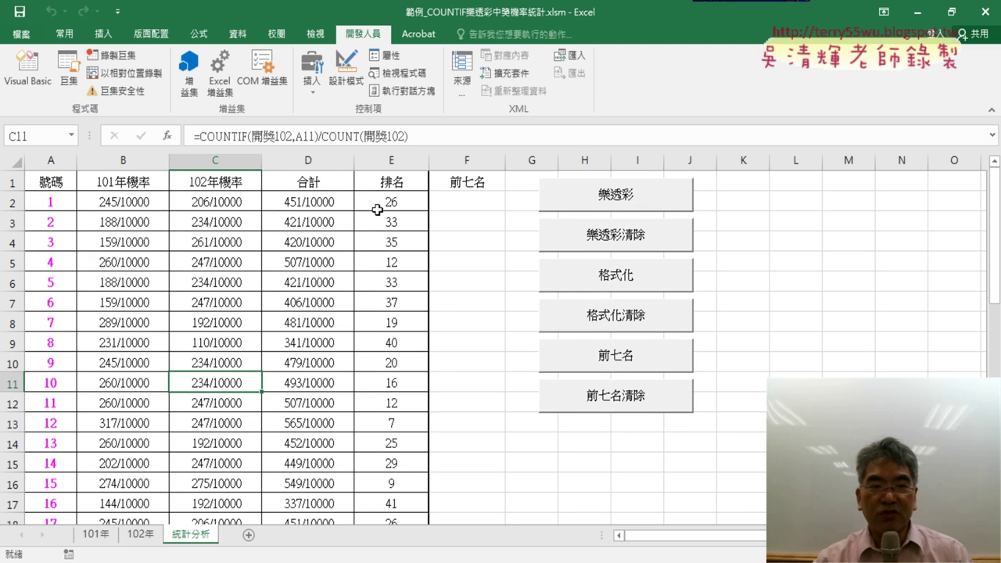
{"action": "left_click", "coordinate": [394, 192]}
{"action": "key", "text": "ctrl+shift+Down"}
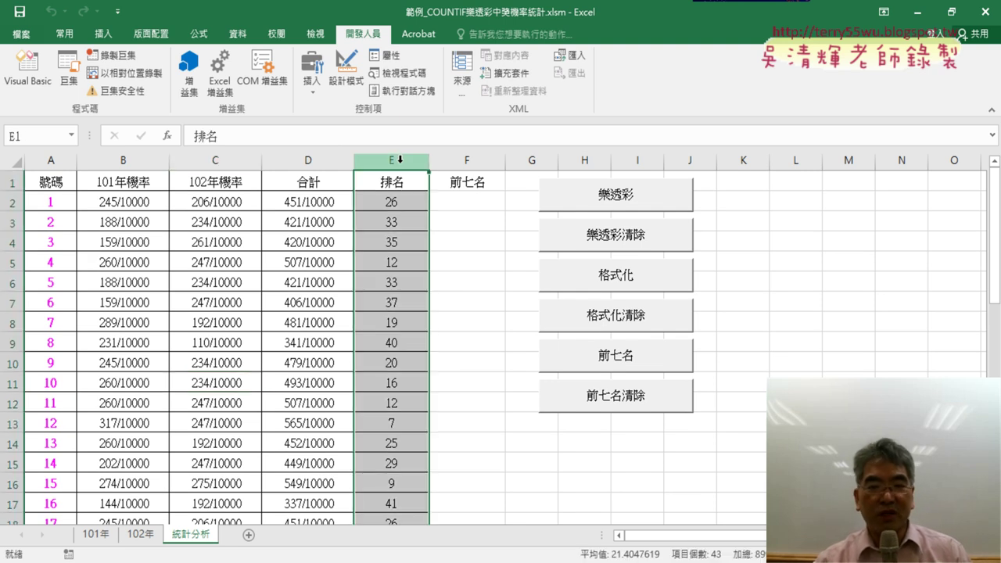
{"action": "left_click", "coordinate": [395, 427]}
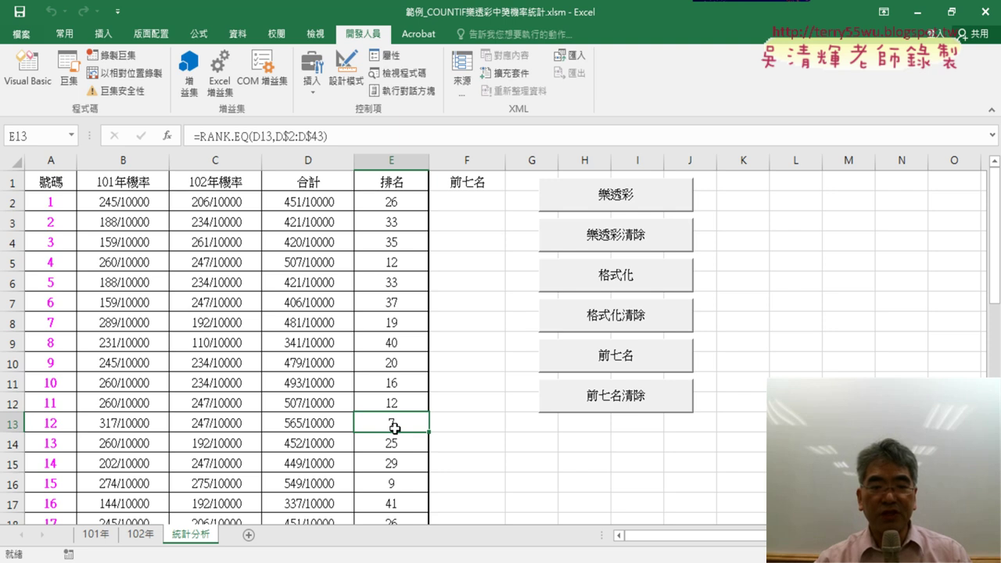
{"action": "left_click", "coordinate": [45, 426]}
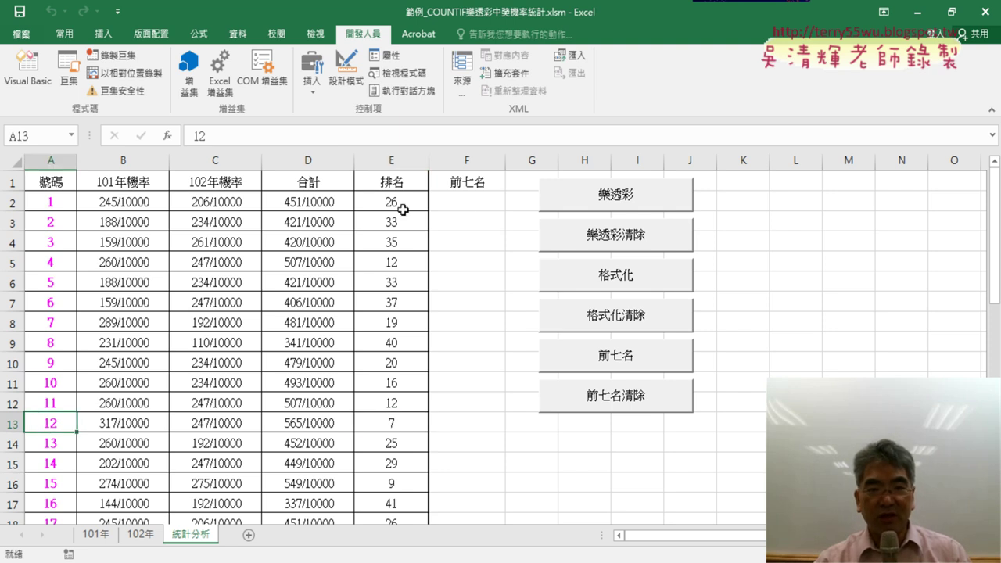
{"action": "left_click", "coordinate": [466, 203]}
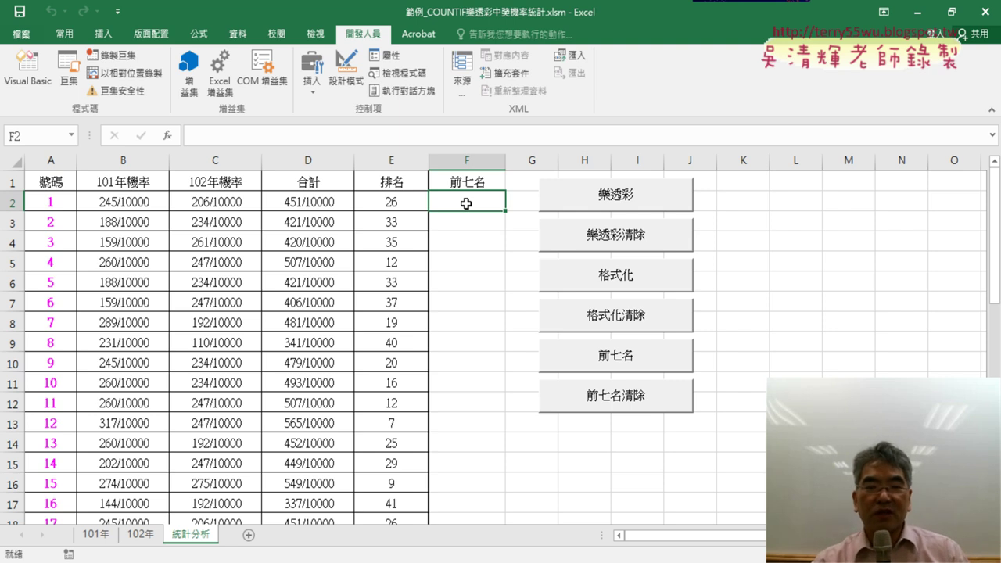
{"action": "left_click", "coordinate": [47, 87]}
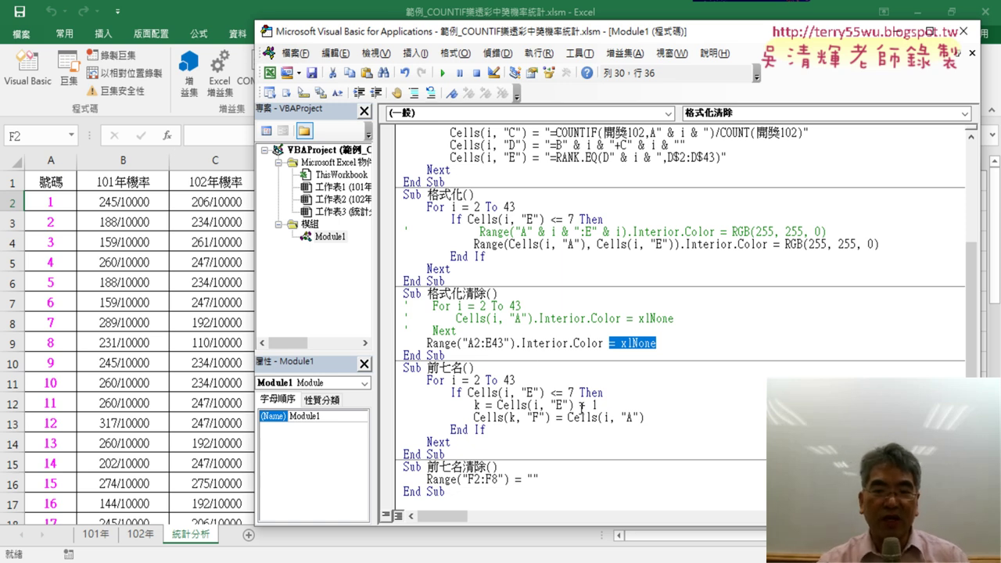
Add a k = 2 counter line and a k = k + 1 line to Sub 前七名.
{"action": "left_click", "coordinate": [499, 374]}
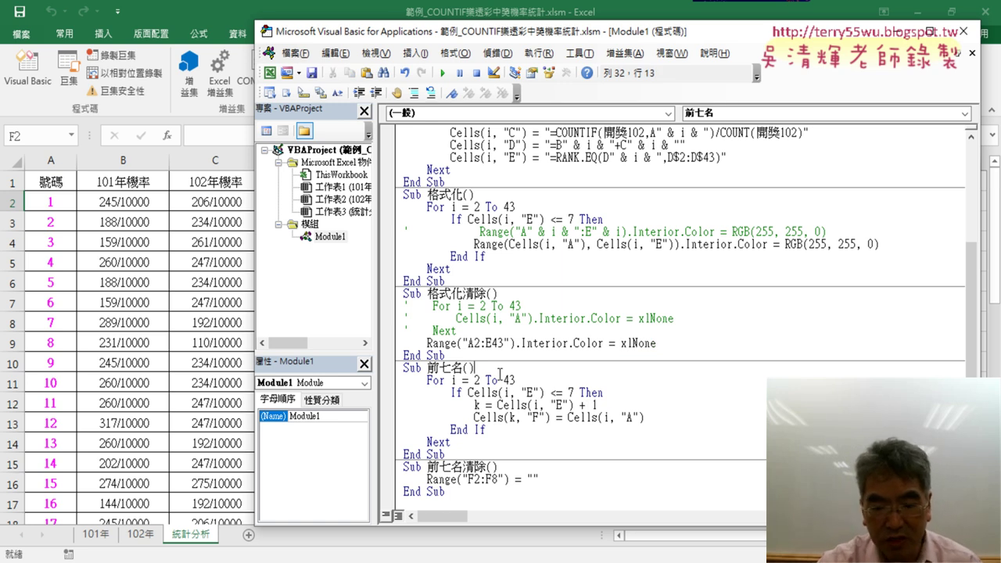
{"action": "key", "text": "Return"}
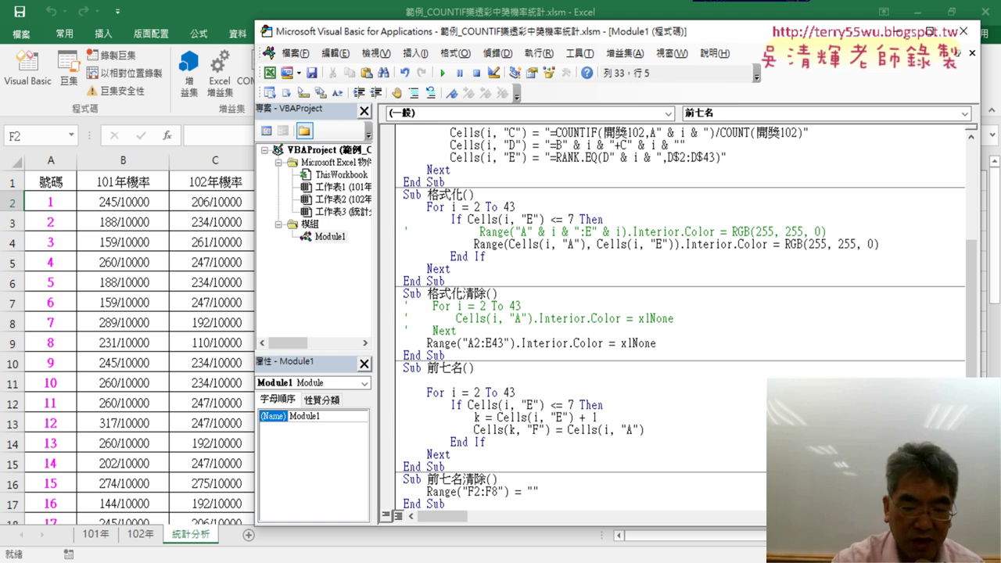
{"action": "key", "text": "Tab"}
{"action": "type", "text": "k="}
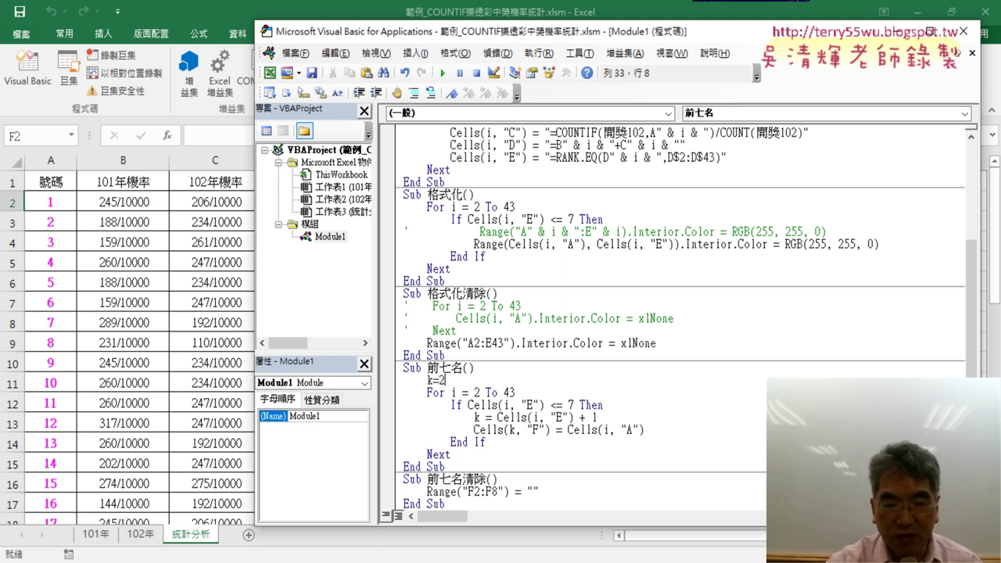
{"action": "left_click", "coordinate": [708, 436]}
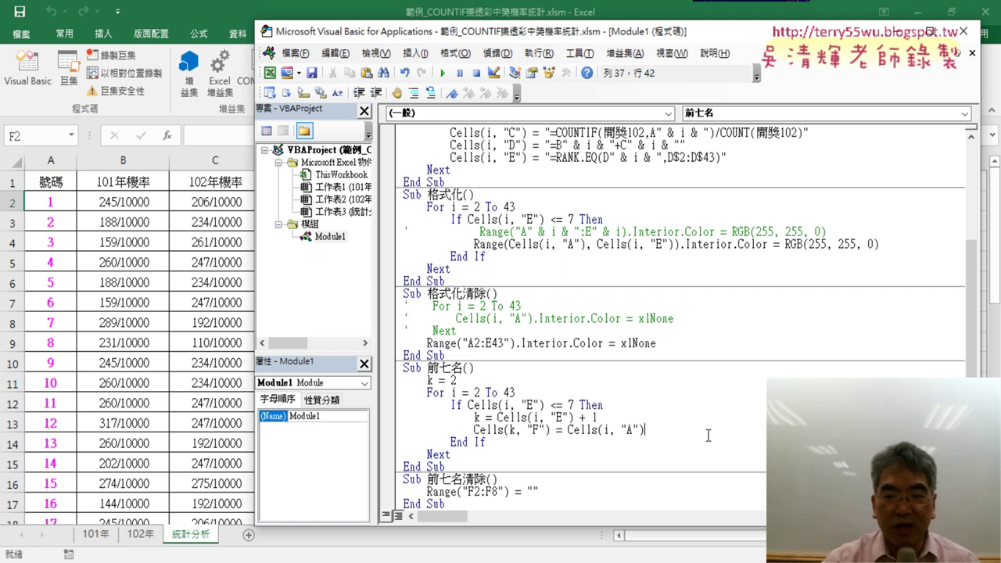
{"action": "key", "text": "Return"}
{"action": "type", "text": "k"}
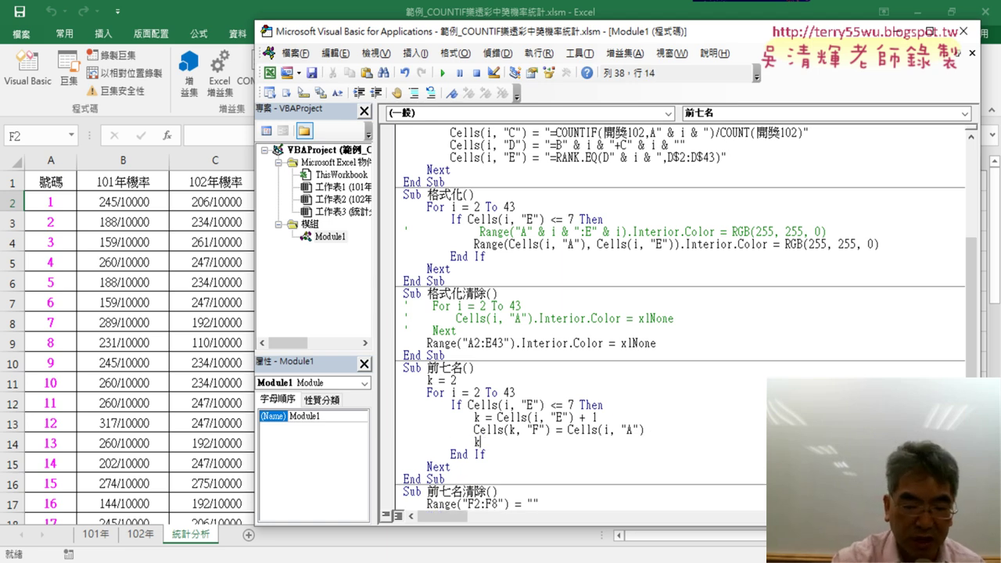
{"action": "type", "text": "=k+1"}
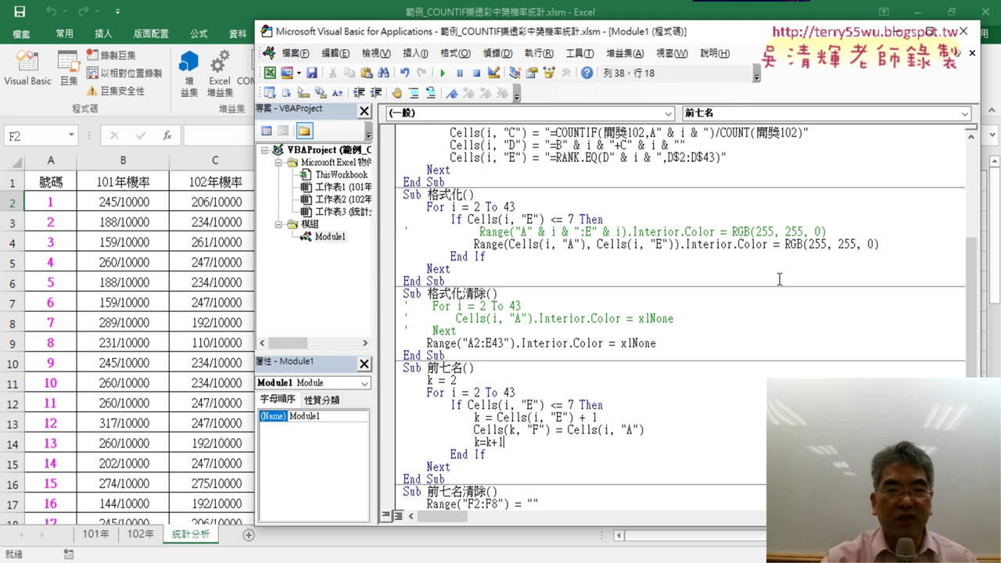
{"action": "left_click_drag", "start_coordinate": [673, 31], "coordinate": [925, 38]}
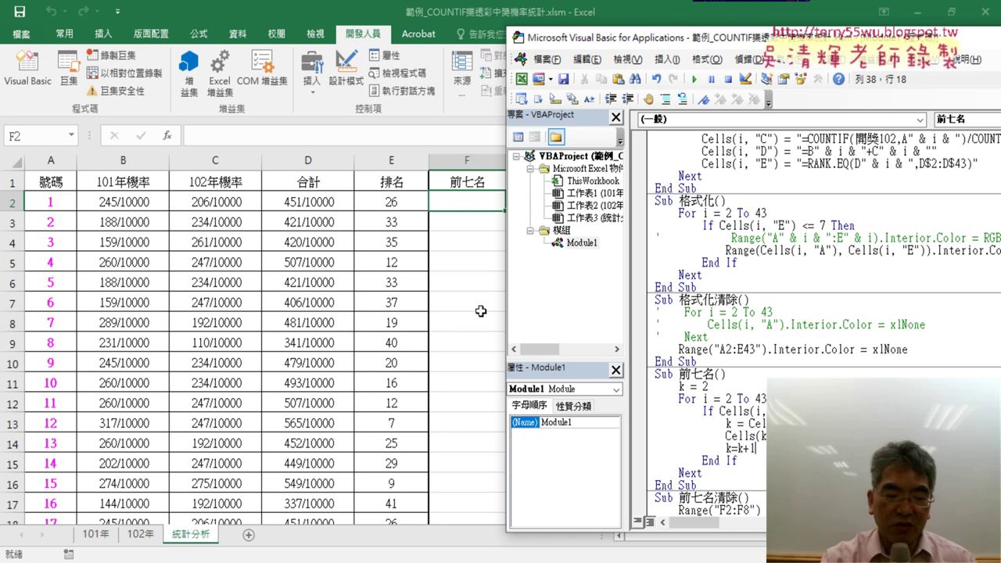
Delete both k counter lines to restore the original 前七名 loop.
{"action": "key", "text": "Up"}
{"action": "key", "text": "Up"}
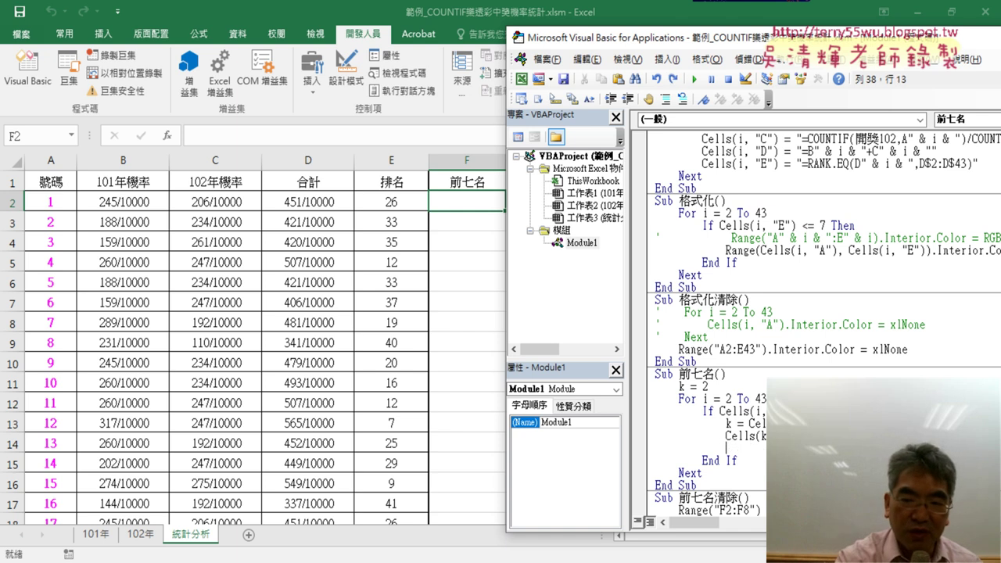
{"action": "key", "text": "Down"}
{"action": "key", "text": "End"}
{"action": "key", "text": "shift+Down"}
{"action": "key", "text": "Delete"}
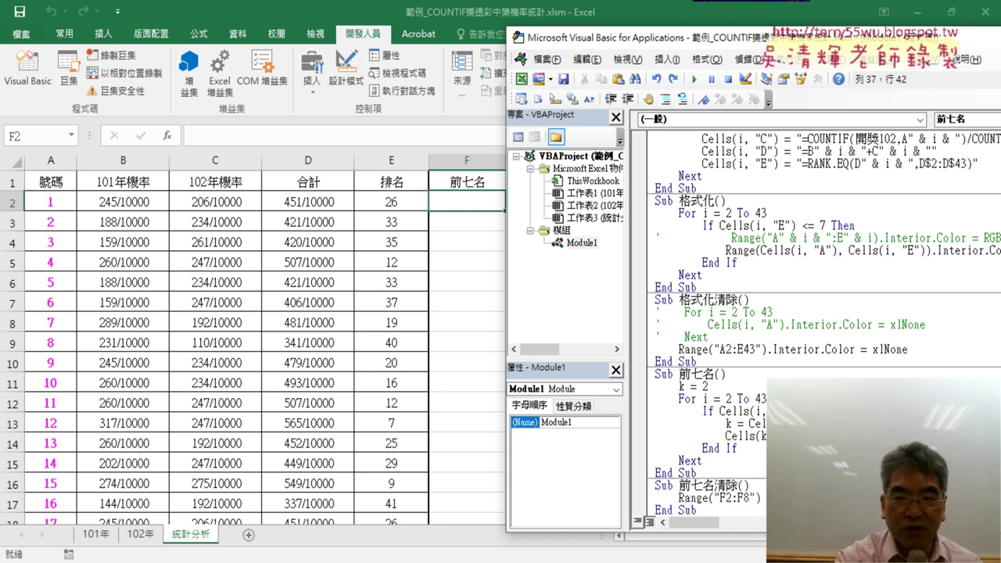
{"action": "left_click_drag", "start_coordinate": [679, 386], "coordinate": [709, 387]}
{"action": "key", "text": "Delete"}
{"action": "key", "text": "BackSpace"}
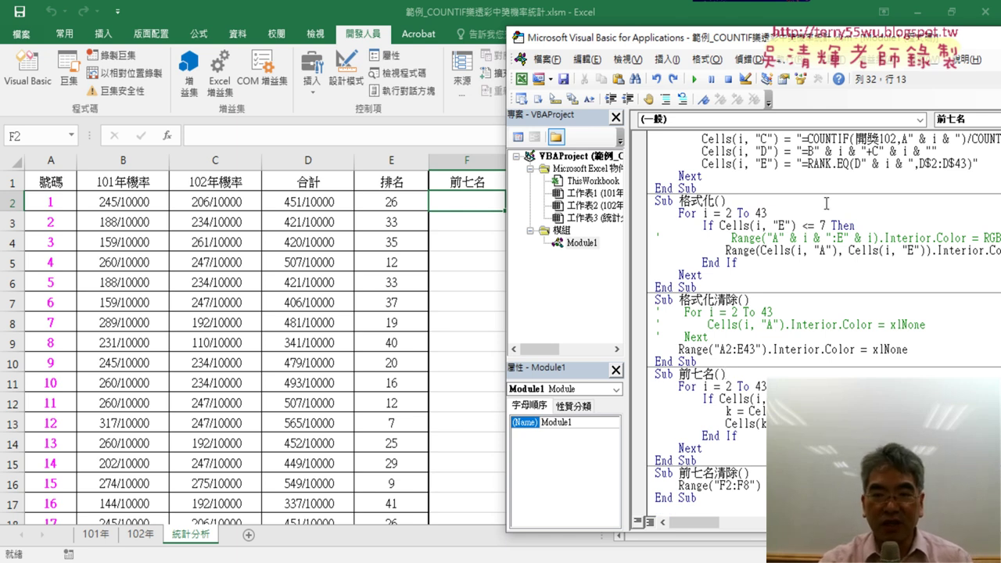
Run 前七名 to fill F2:F8 with 34, 21, 28, 39, 27, 33 and 12.
{"action": "left_click_drag", "start_coordinate": [774, 41], "coordinate": [798, 43]}
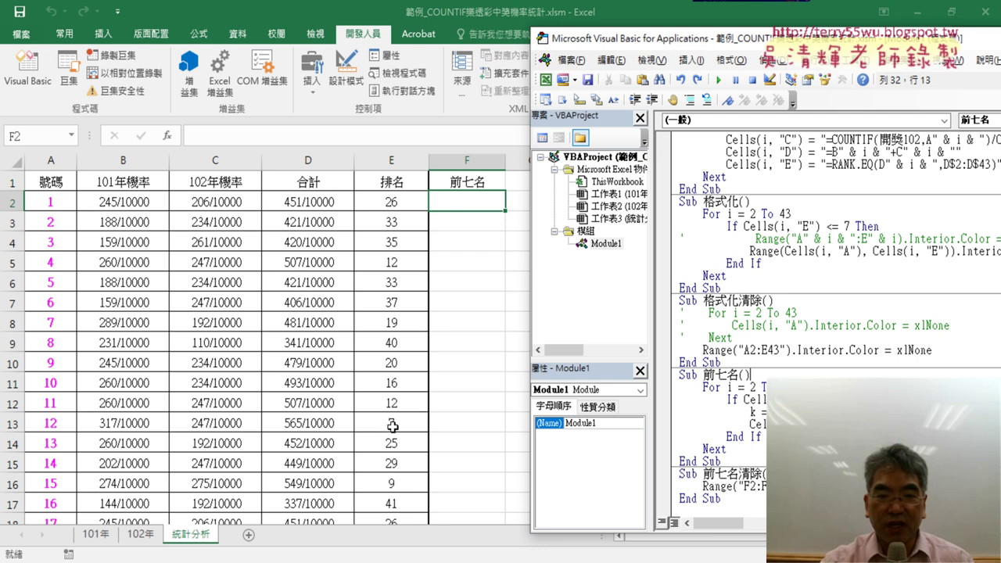
{"action": "double_click", "coordinate": [864, 412]}
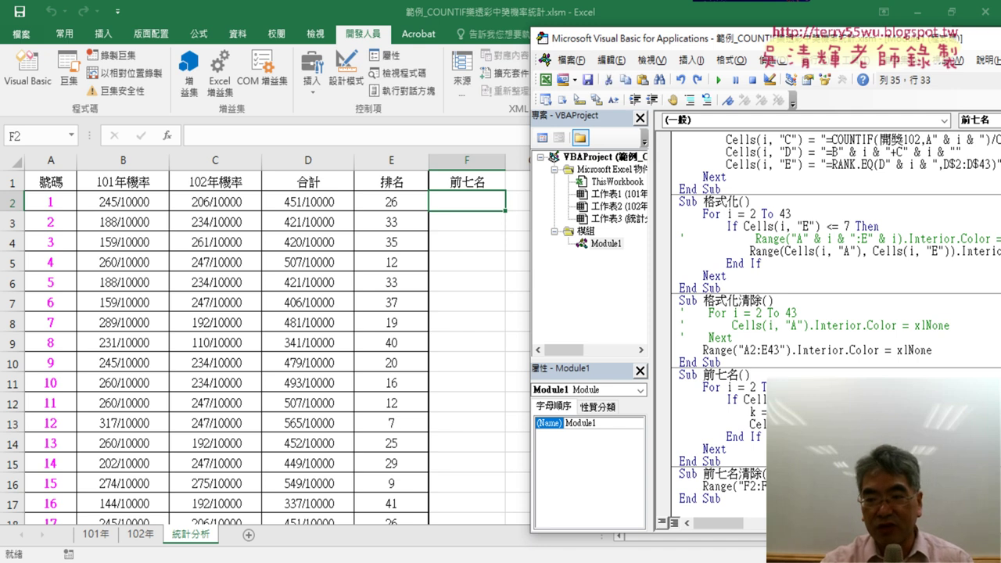
{"action": "left_click", "coordinate": [750, 412]}
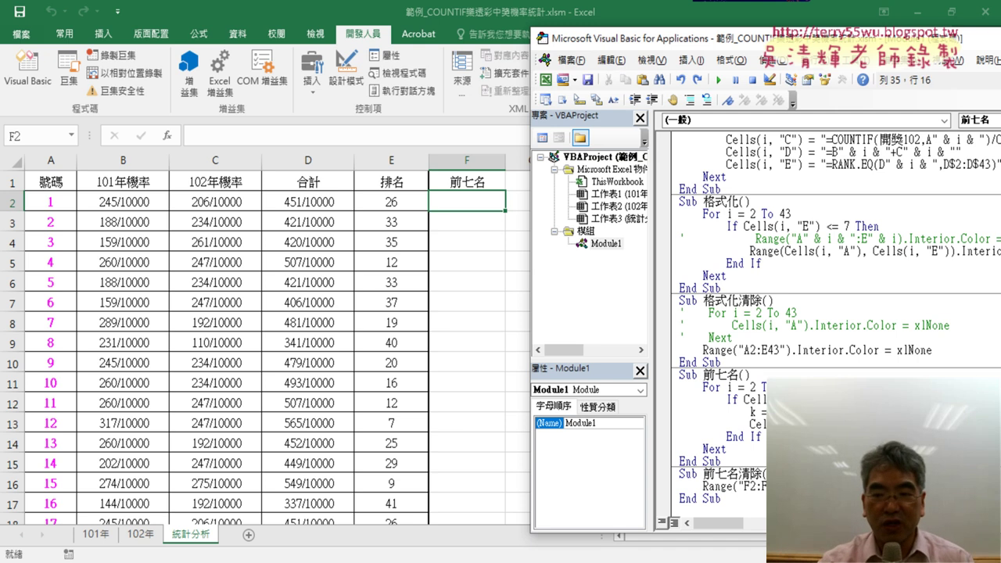
{"action": "left_click", "coordinate": [719, 80]}
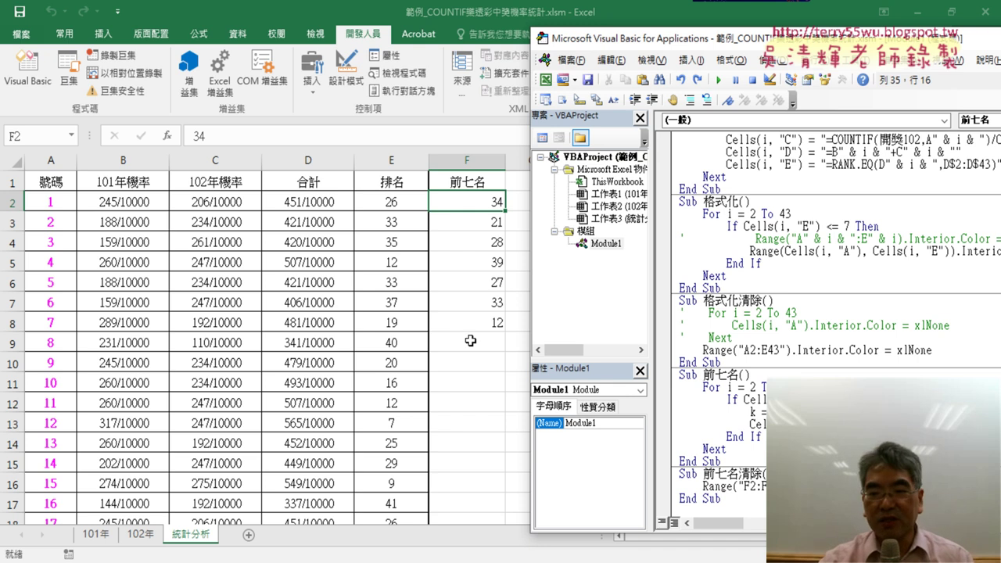
Move the VBA editor left and close it, revealing the top-seven list in F2:F8.
{"action": "left_click_drag", "start_coordinate": [751, 42], "coordinate": [500, 37]}
{"action": "key", "text": "alt+F11"}
{"action": "left_click", "coordinate": [821, 261]}
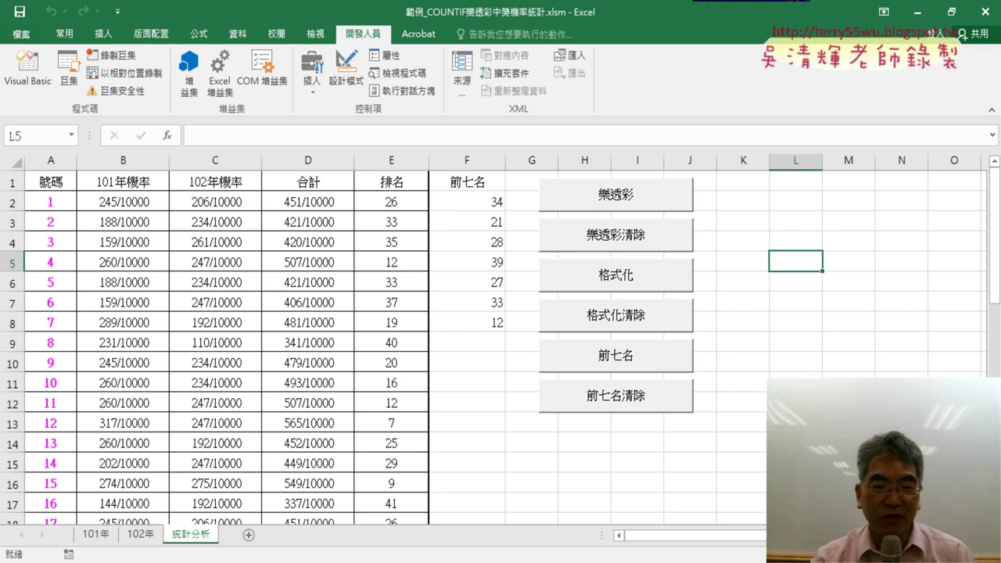
In Chrome, open 大樂透歷史資料下載.docx from the 04_數學函數 Google Drive folder.
{"action": "left_click", "coordinate": [245, 530]}
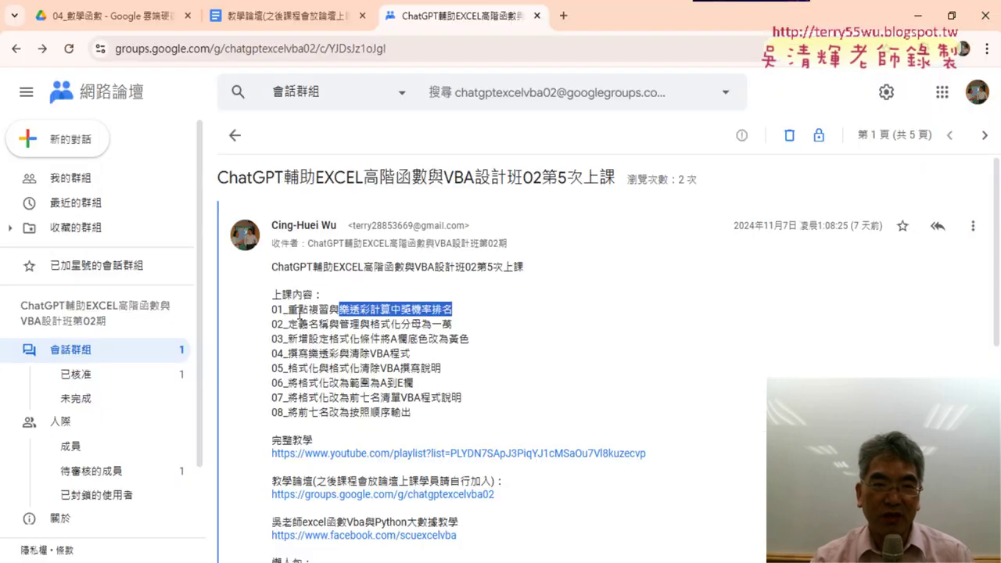
{"action": "left_click", "coordinate": [110, 16]}
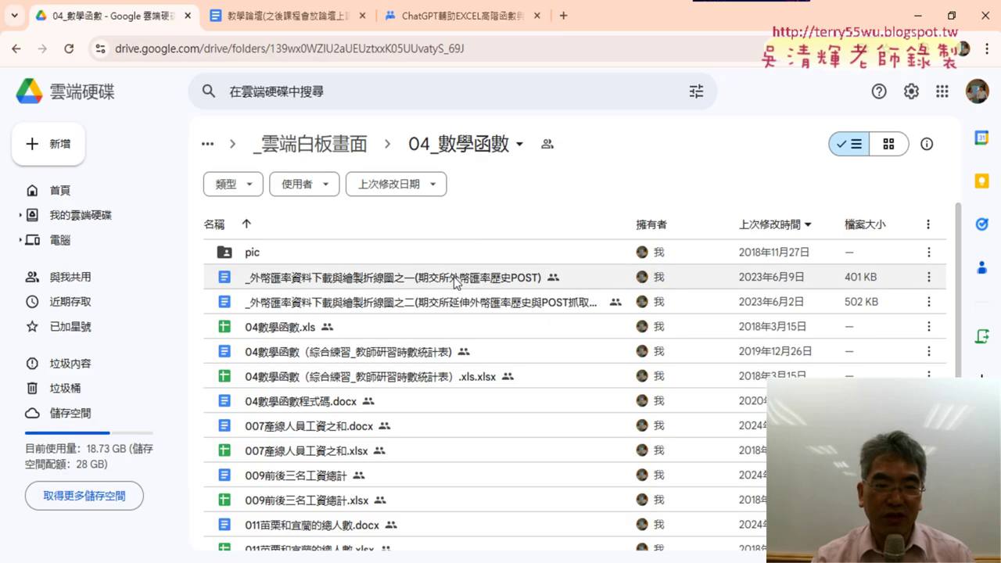
{"action": "scroll", "coordinate": [457, 283], "scroll_direction": "down", "scroll_amount": 2}
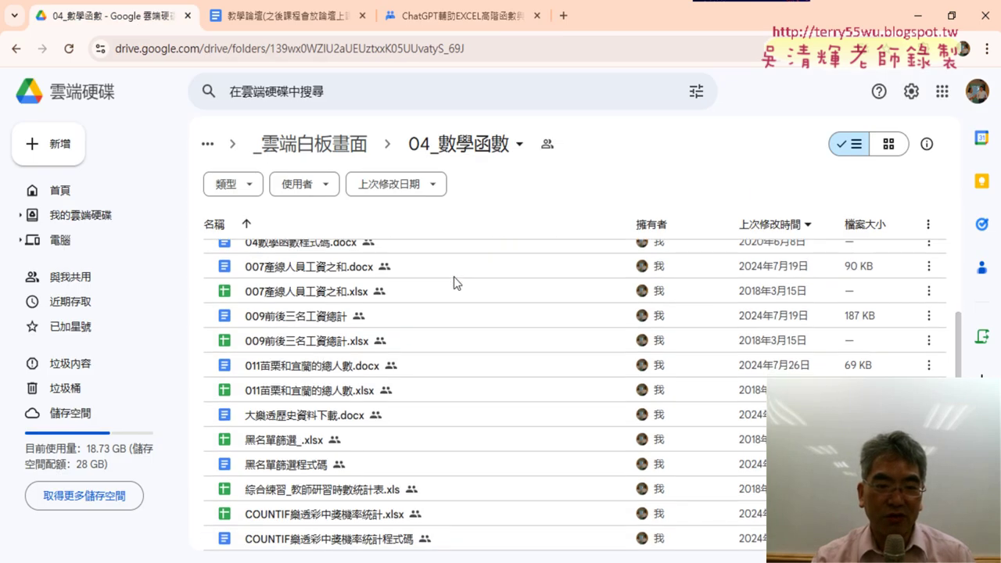
{"action": "left_click", "coordinate": [302, 420]}
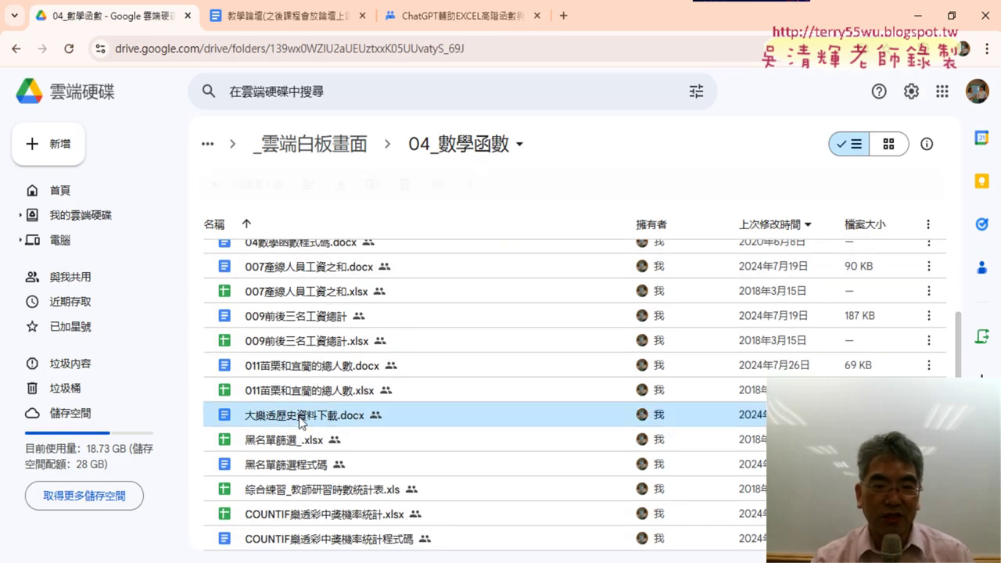
{"action": "double_click", "coordinate": [302, 422]}
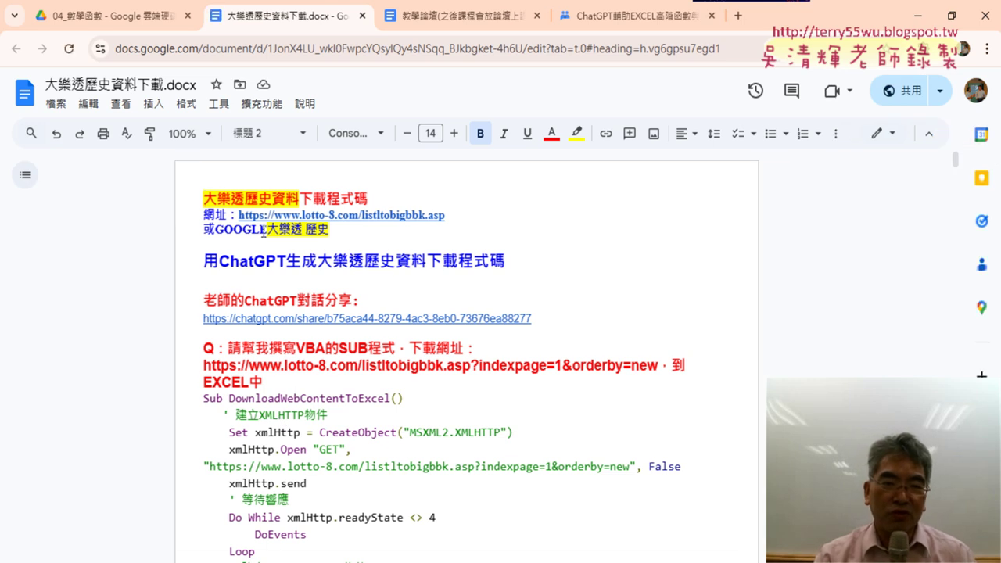
Follow the document's lotto-8.com 大樂透 history link into a new tab.
{"action": "left_click_drag", "start_coordinate": [266, 230], "coordinate": [325, 230]}
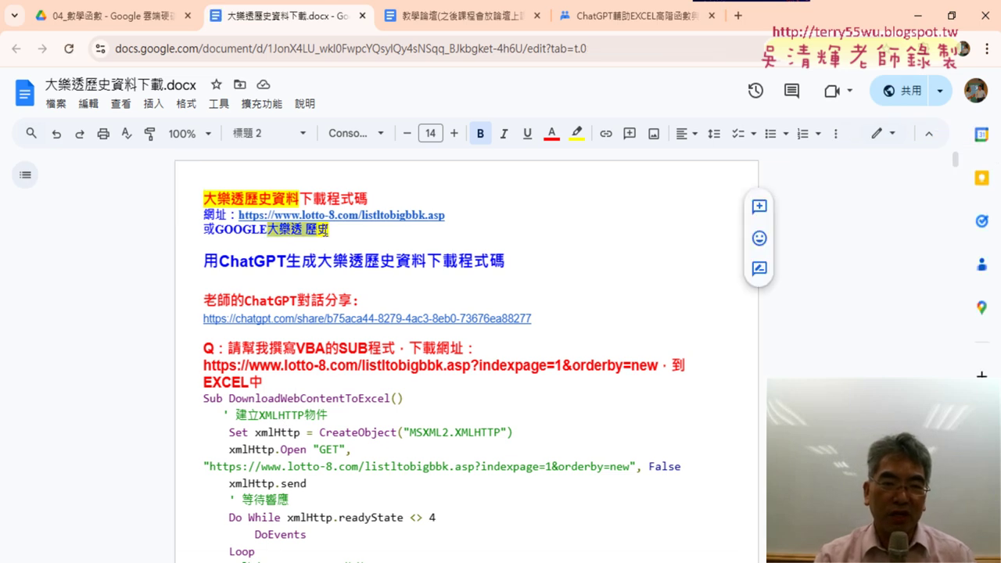
{"action": "left_click", "coordinate": [287, 211]}
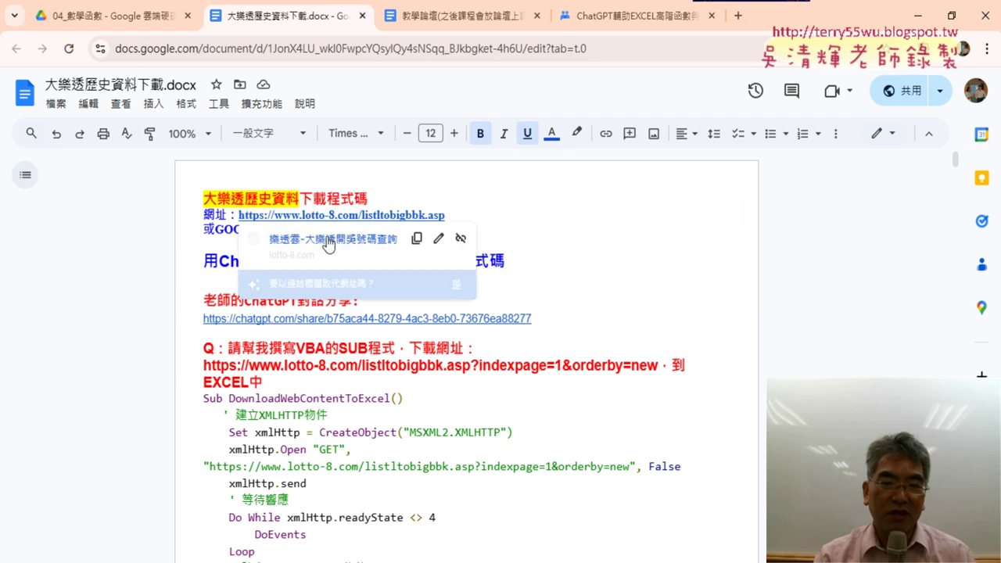
{"action": "left_click", "coordinate": [298, 233]}
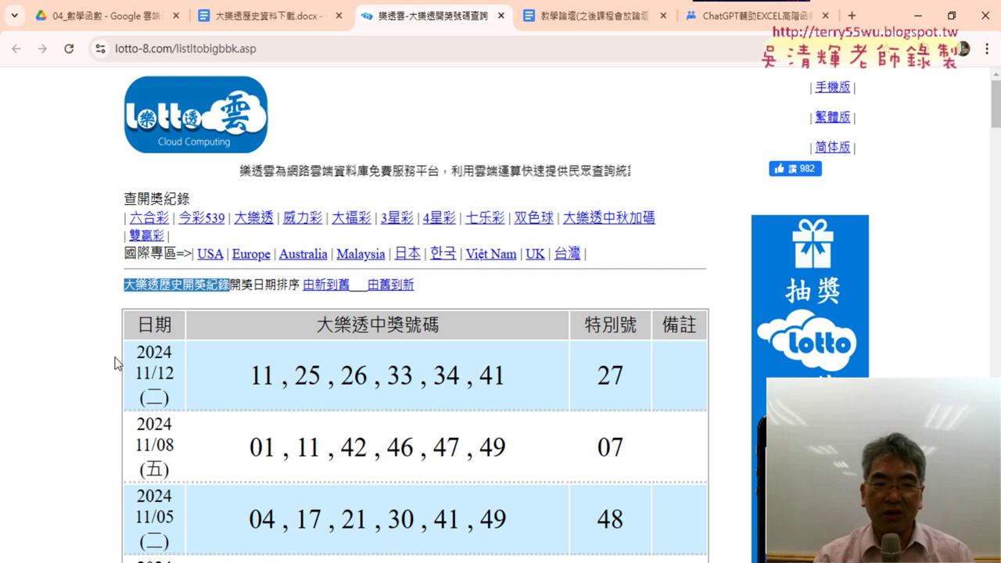
Highlight the 2024/11/12 draw's date, winning numbers and special number 27.
{"action": "mouse_move", "coordinate": [118, 358]}
{"action": "left_mouse_down"}
{"action": "mouse_move", "coordinate": [199, 357]}
{"action": "mouse_move", "coordinate": [176, 361]}
{"action": "left_mouse_up"}
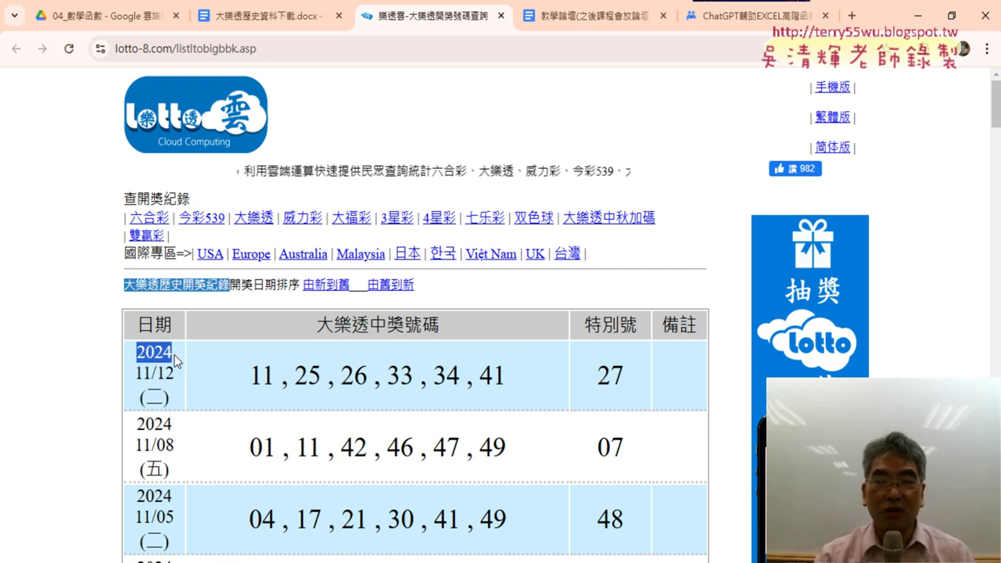
{"action": "scroll", "coordinate": [175, 361], "scroll_direction": "down", "scroll_amount": 2}
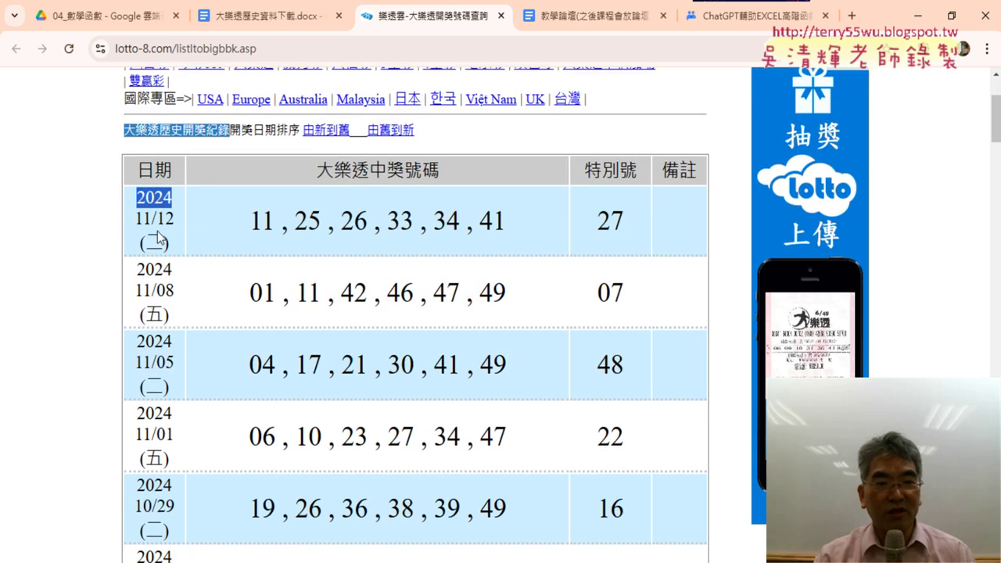
{"action": "left_click_drag", "start_coordinate": [156, 234], "coordinate": [509, 302]}
{"action": "left_click", "coordinate": [286, 285]}
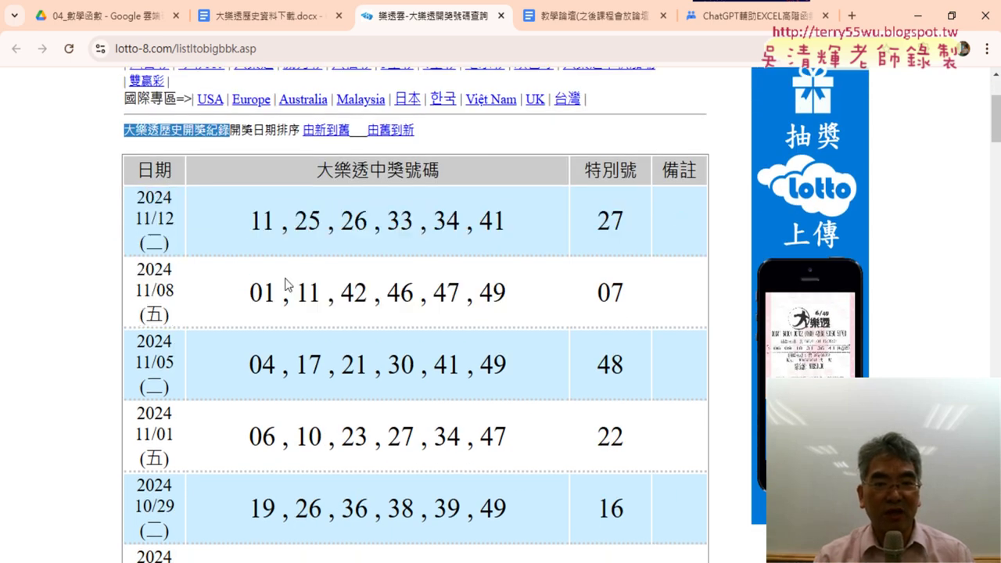
{"action": "left_click_drag", "start_coordinate": [178, 251], "coordinate": [146, 243]}
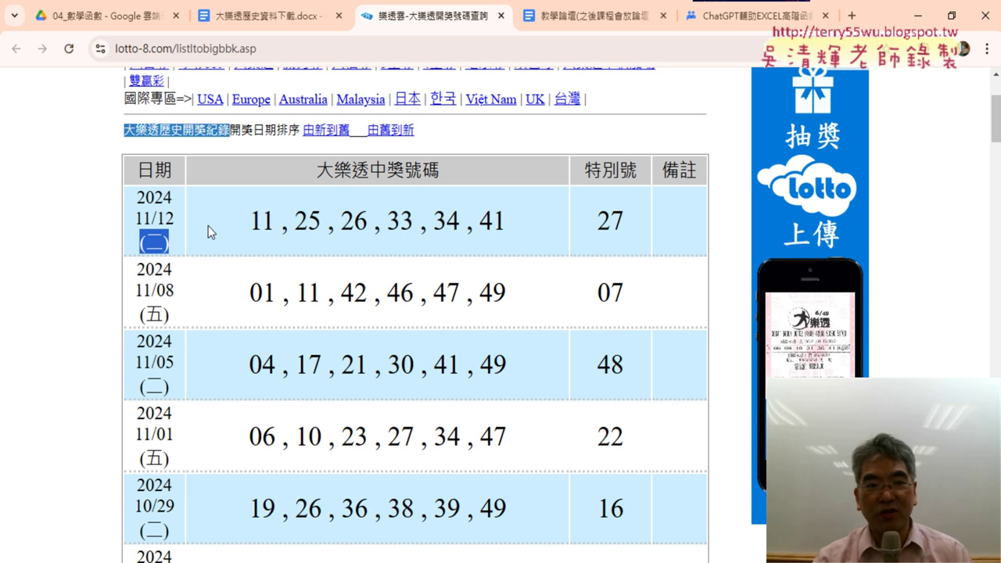
{"action": "left_click_drag", "start_coordinate": [507, 222], "coordinate": [248, 222]}
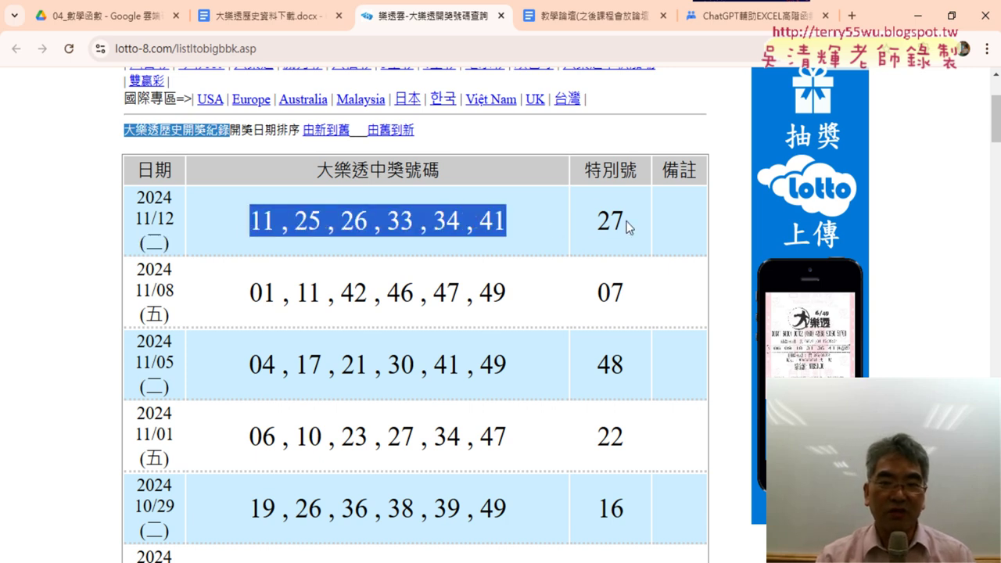
{"action": "left_click_drag", "start_coordinate": [629, 227], "coordinate": [593, 227]}
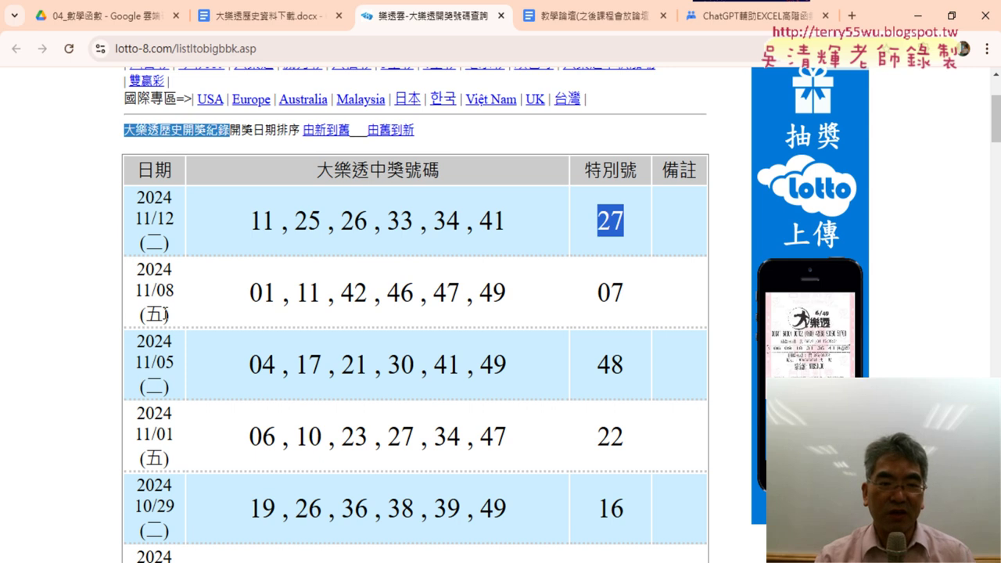
{"action": "left_click", "coordinate": [165, 313]}
Scroll down to the last listed draw, 2024/08/02, then return to the table top.
{"action": "scroll", "coordinate": [194, 434], "scroll_direction": "down", "scroll_amount": 2}
{"action": "scroll", "coordinate": [194, 434], "scroll_direction": "down", "scroll_amount": 2}
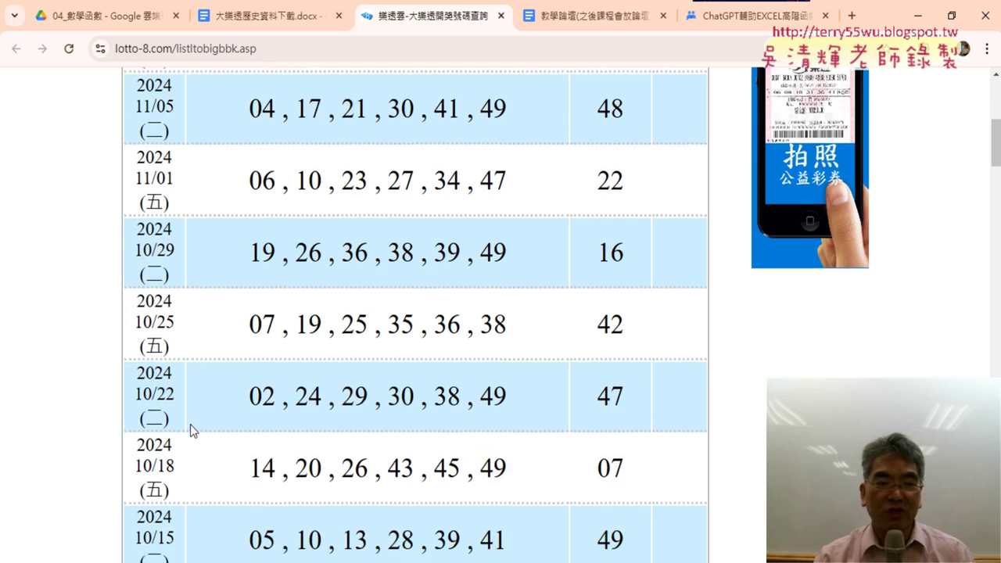
{"action": "scroll", "coordinate": [194, 433], "scroll_direction": "down", "scroll_amount": 3}
{"action": "scroll", "coordinate": [194, 431], "scroll_direction": "down", "scroll_amount": 3}
{"action": "scroll", "coordinate": [191, 426], "scroll_direction": "down", "scroll_amount": 3}
{"action": "scroll", "coordinate": [191, 426], "scroll_direction": "down", "scroll_amount": 4}
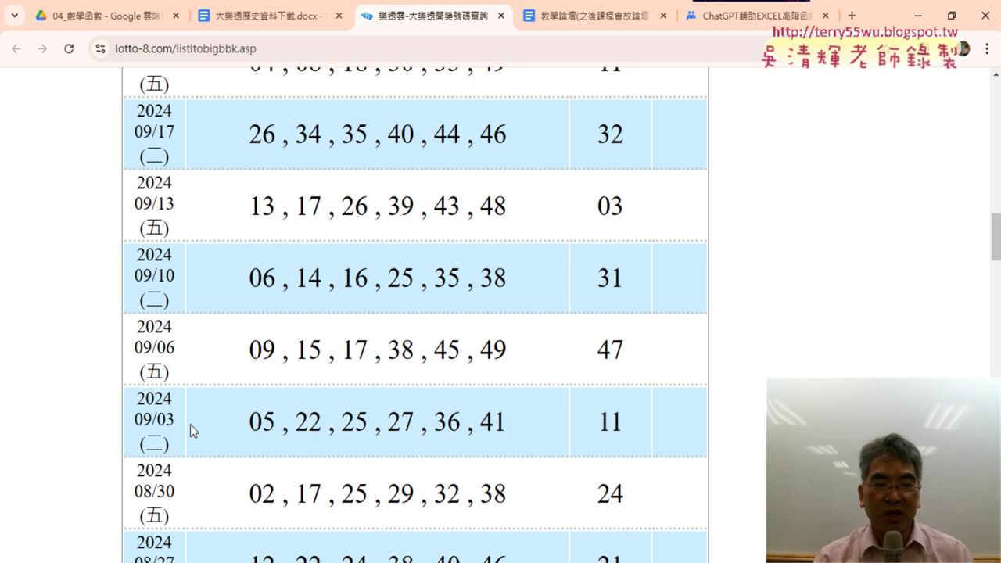
{"action": "scroll", "coordinate": [190, 426], "scroll_direction": "down", "scroll_amount": 4}
{"action": "scroll", "coordinate": [191, 426], "scroll_direction": "down", "scroll_amount": 4}
{"action": "scroll", "coordinate": [194, 431], "scroll_direction": "down", "scroll_amount": 1}
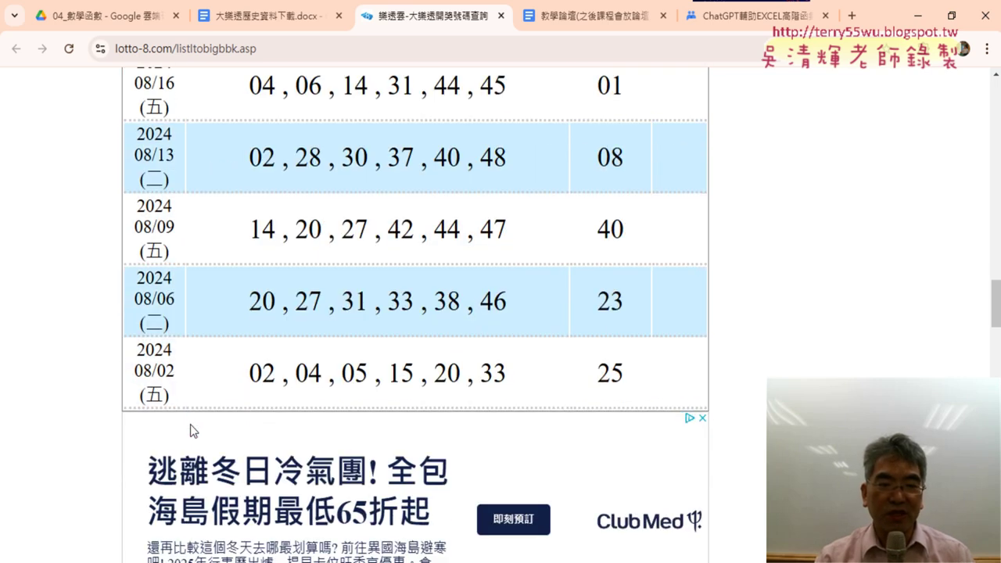
{"action": "triple_click", "coordinate": [159, 347]}
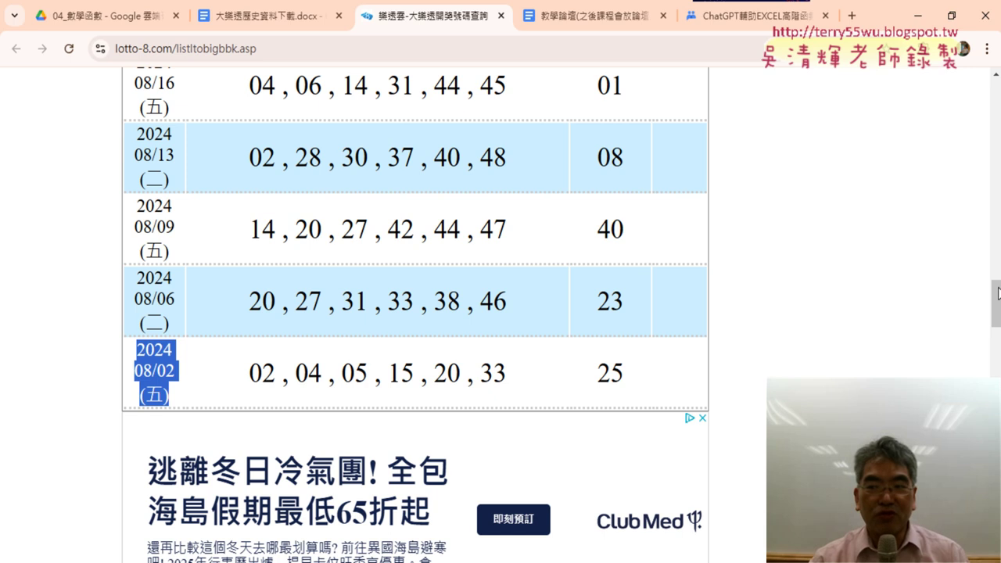
{"action": "left_click_drag", "start_coordinate": [999, 292], "coordinate": [998, 102]}
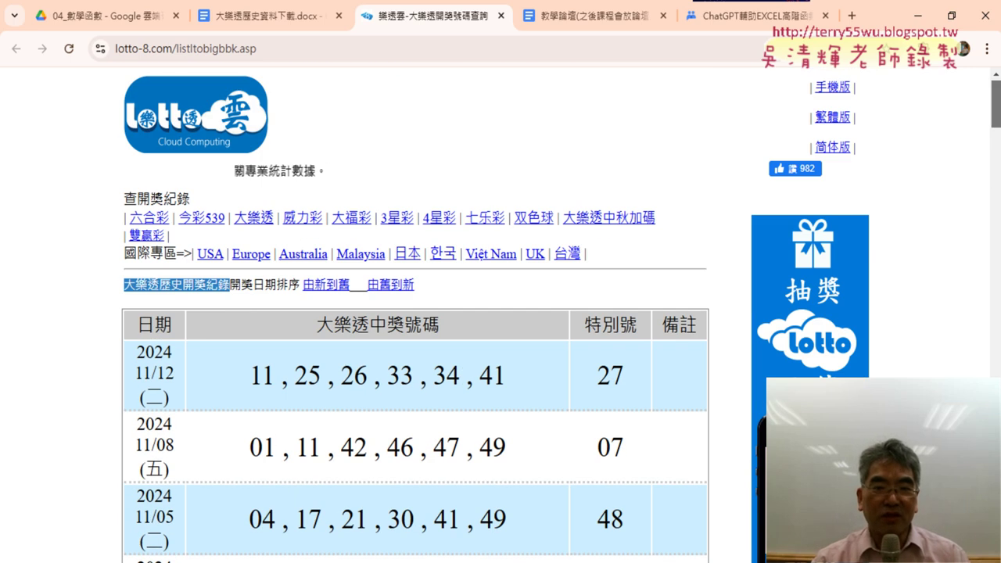
Locate the page links 1–76, open page 1 and dismiss the full-screen ad.
{"action": "mouse_move", "coordinate": [96, 333]}
{"action": "left_mouse_down"}
{"action": "mouse_move", "coordinate": [206, 342]}
{"action": "mouse_move", "coordinate": [510, 454]}
{"action": "left_mouse_up"}
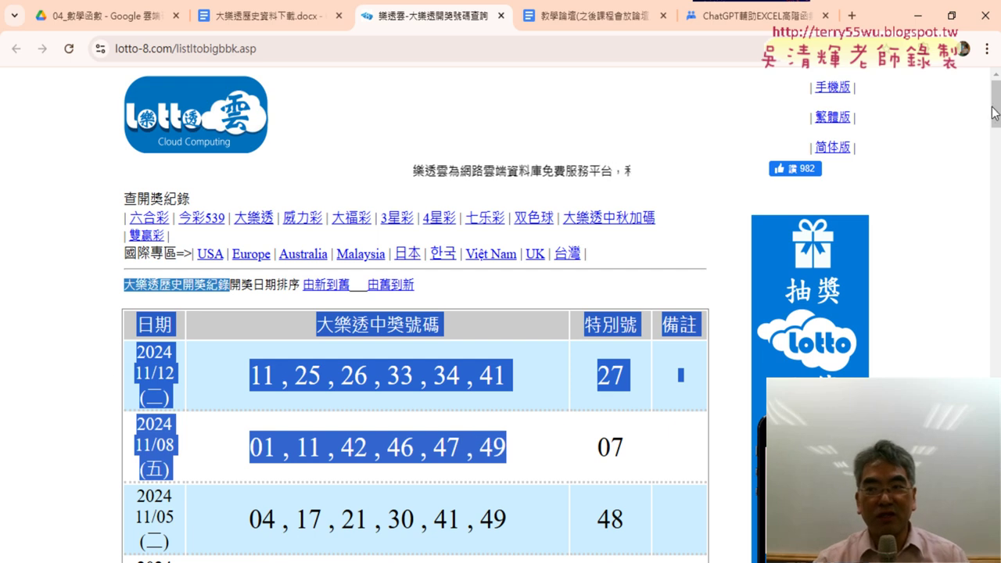
{"action": "left_click_drag", "start_coordinate": [995, 113], "coordinate": [480, 324]}
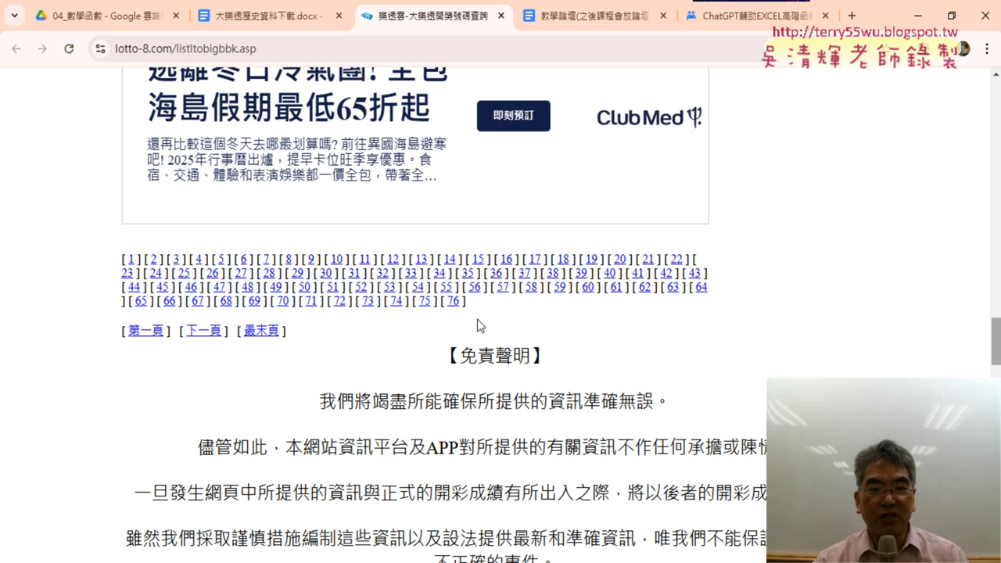
{"action": "left_click_drag", "start_coordinate": [497, 307], "coordinate": [121, 256]}
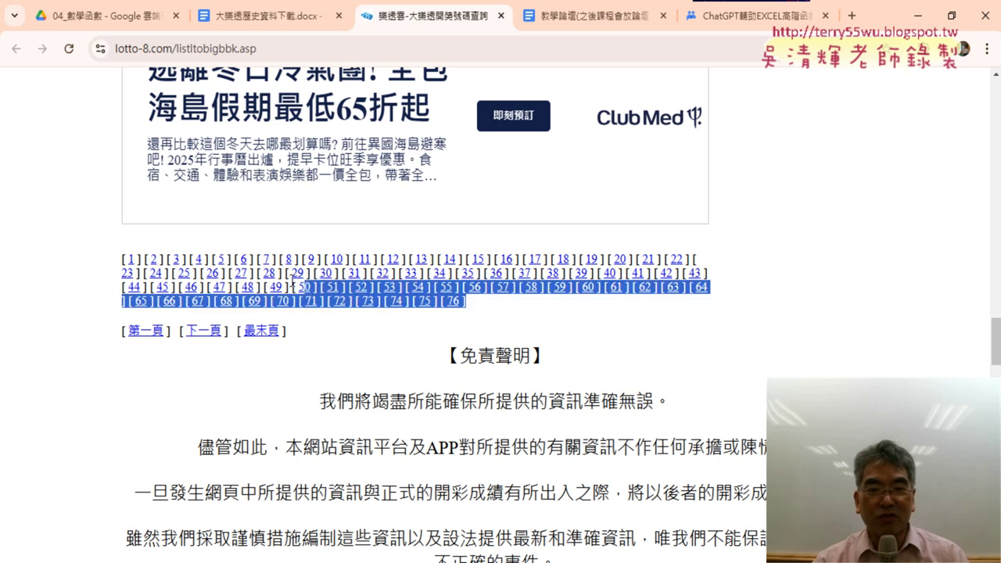
{"action": "left_click", "coordinate": [85, 194]}
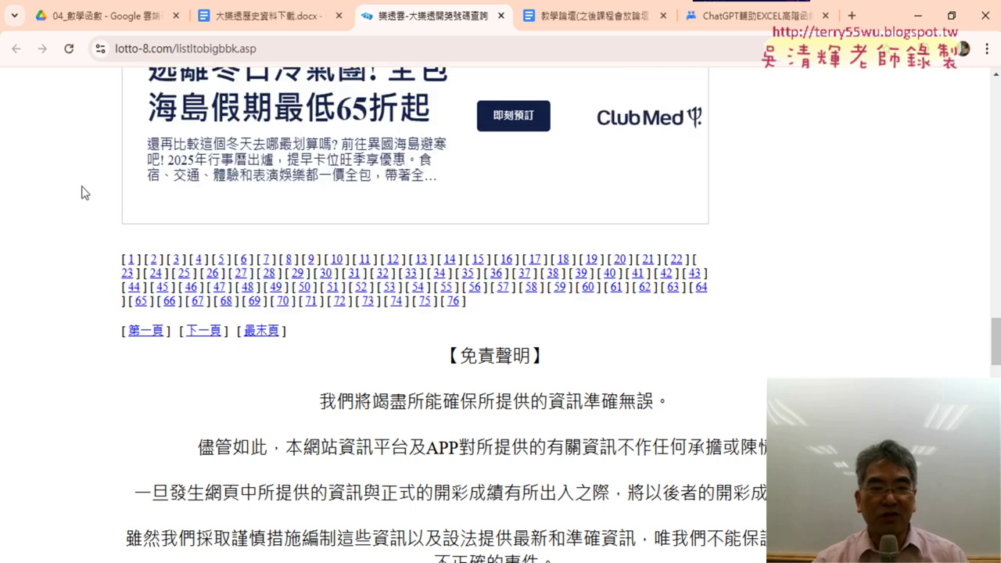
{"action": "left_click", "coordinate": [130, 260]}
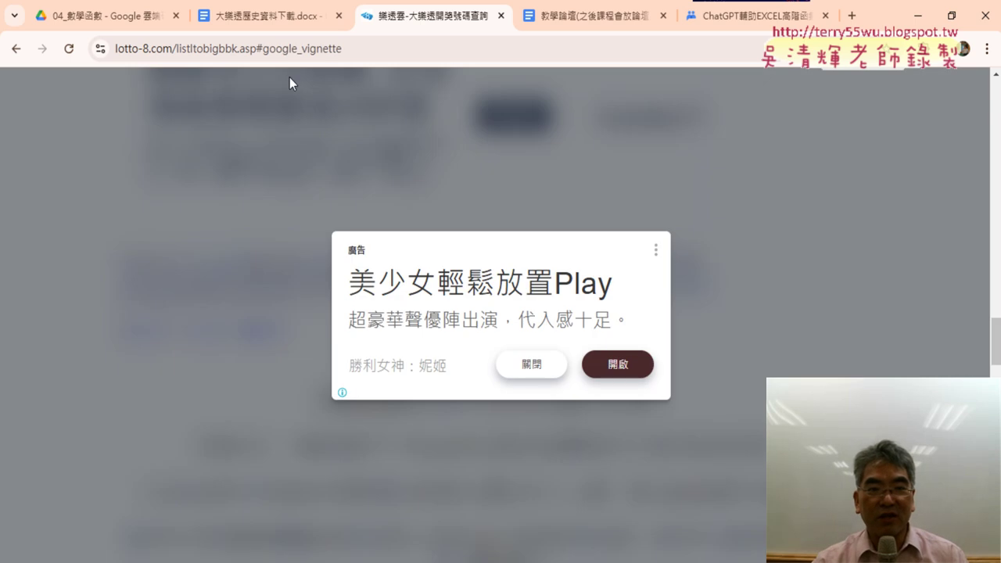
{"action": "left_click", "coordinate": [537, 368]}
Open page 2 of the results, starting with the 2024/07/30 draw.
{"action": "scroll", "coordinate": [16, 323], "scroll_direction": "down", "scroll_amount": 5}
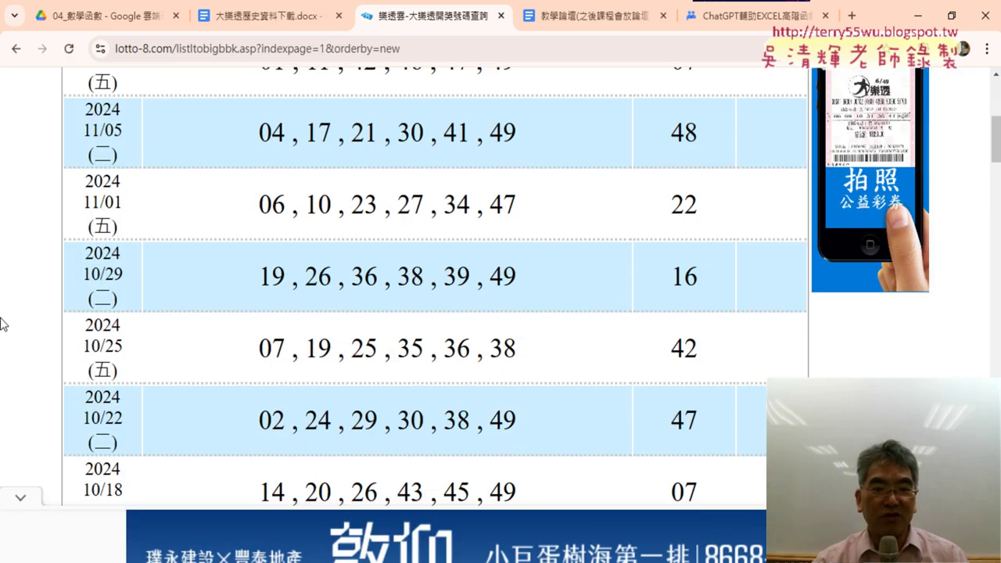
{"action": "scroll", "coordinate": [3, 323], "scroll_direction": "down", "scroll_amount": 8}
{"action": "scroll", "coordinate": [3, 323], "scroll_direction": "down", "scroll_amount": 8}
{"action": "scroll", "coordinate": [3, 323], "scroll_direction": "down", "scroll_amount": 8}
{"action": "scroll", "coordinate": [6, 324], "scroll_direction": "down", "scroll_amount": 8}
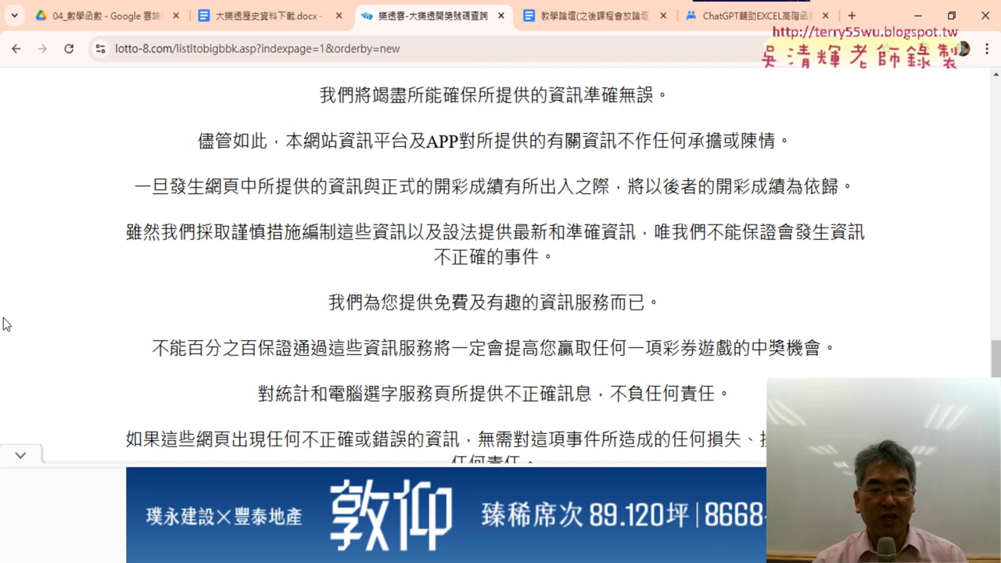
{"action": "scroll", "coordinate": [78, 225], "scroll_direction": "up", "scroll_amount": 2}
{"action": "left_click", "coordinate": [93, 122]}
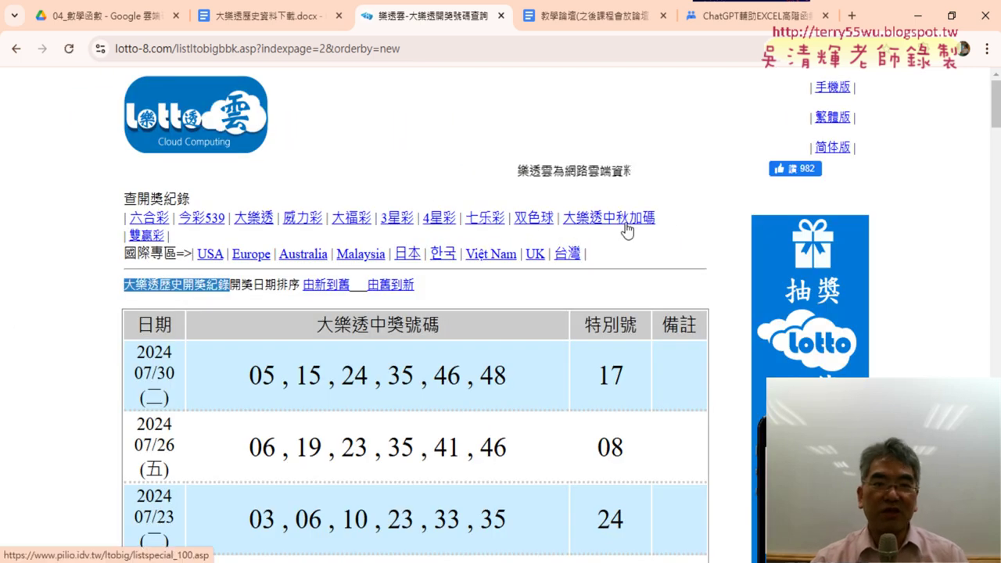
Annotate the page URL, marking the site address and its indexpage=2 parameter.
{"action": "left_click", "coordinate": [332, 50]}
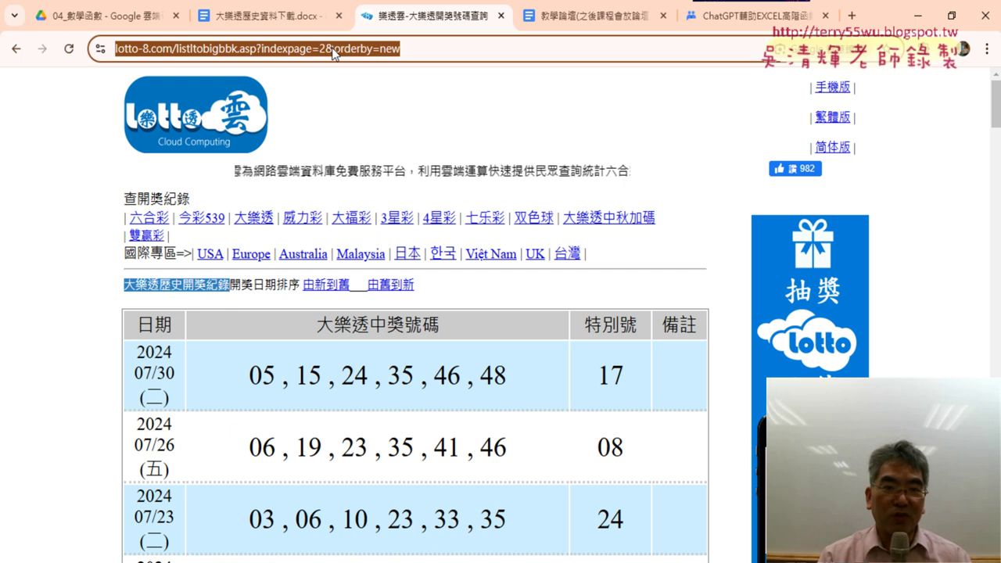
{"action": "left_click", "coordinate": [338, 53]}
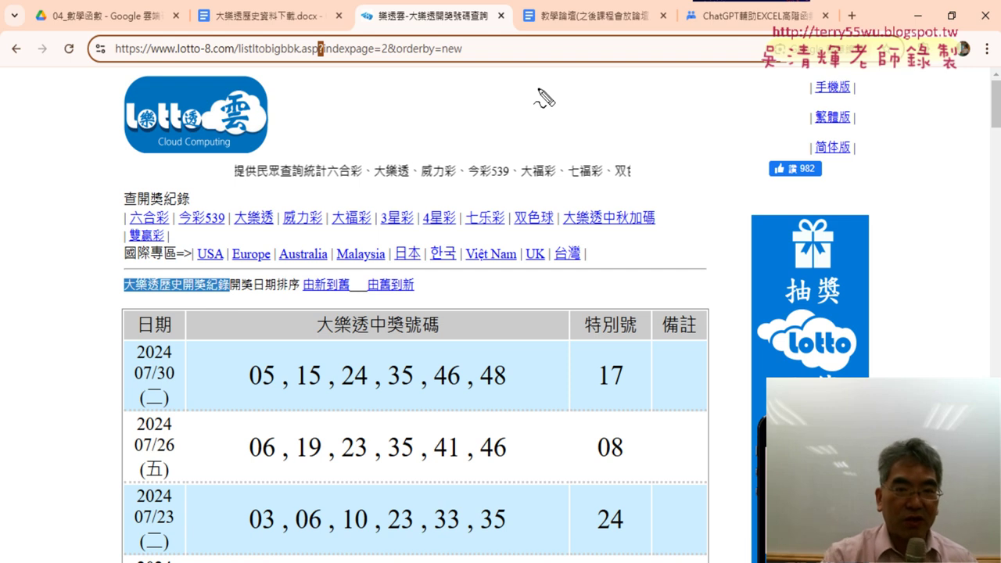
{"action": "left_click_drag", "start_coordinate": [294, 80], "coordinate": [319, 154]}
{"action": "left_click", "coordinate": [320, 171]}
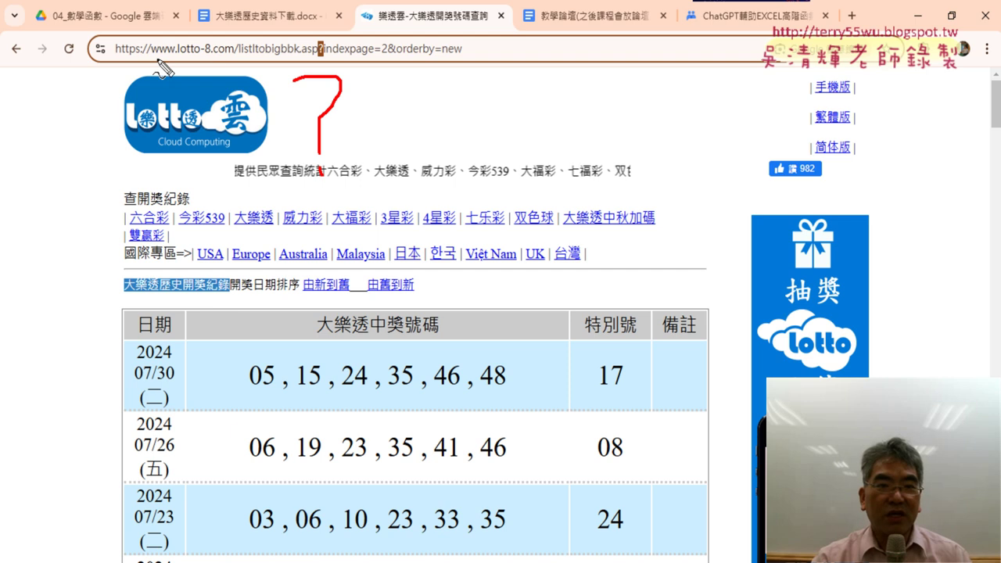
{"action": "mouse_move", "coordinate": [148, 57]}
{"action": "left_mouse_down"}
{"action": "mouse_move", "coordinate": [262, 57]}
{"action": "mouse_move", "coordinate": [252, 66]}
{"action": "left_mouse_up"}
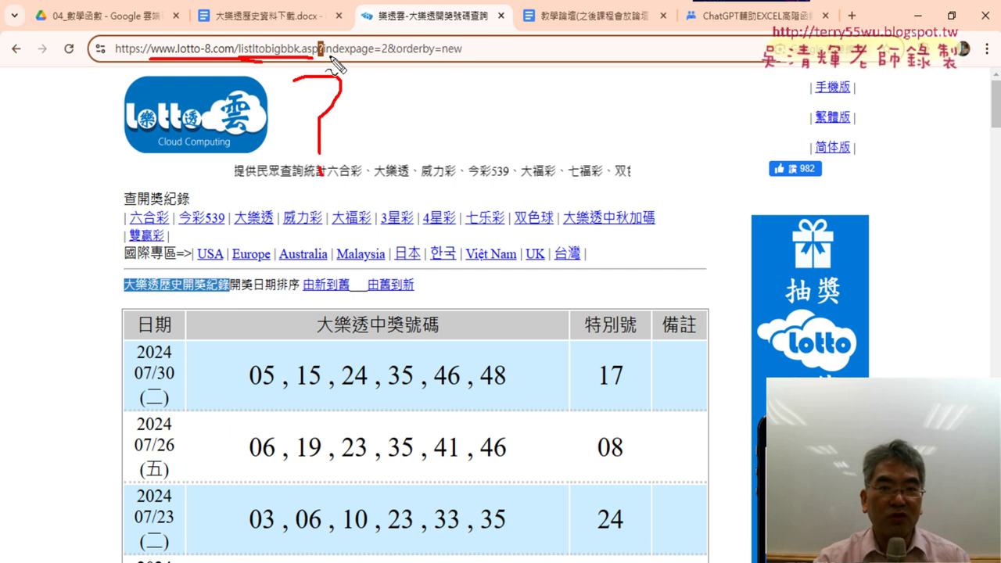
{"action": "left_click_drag", "start_coordinate": [330, 60], "coordinate": [369, 64]}
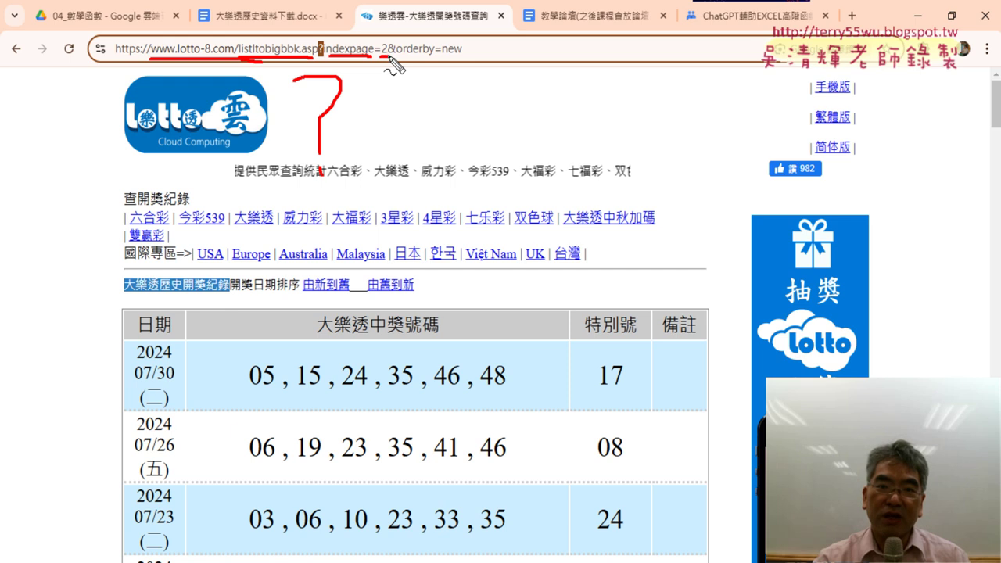
{"action": "left_click_drag", "start_coordinate": [391, 37], "coordinate": [389, 35]}
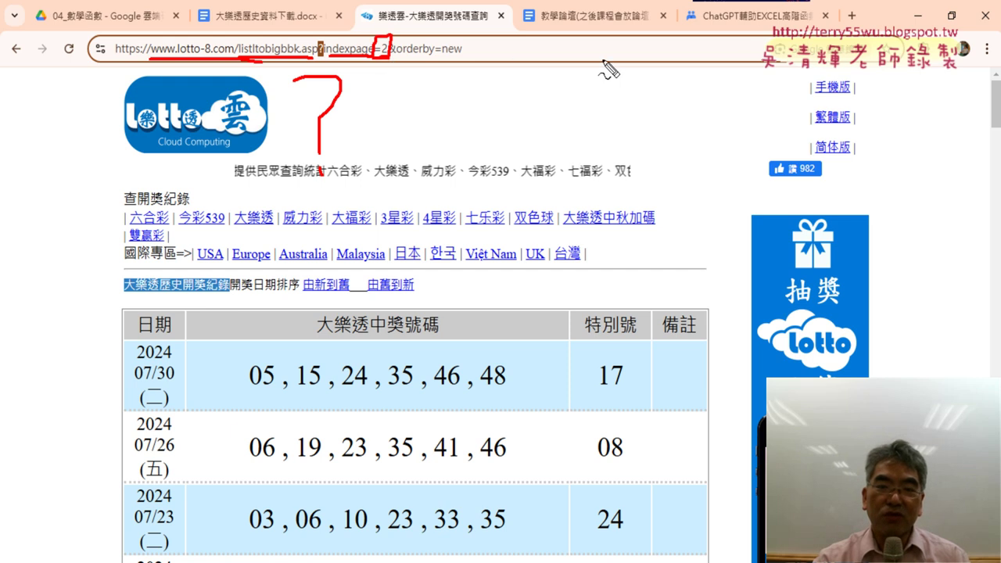
{"action": "key", "text": "Escape"}
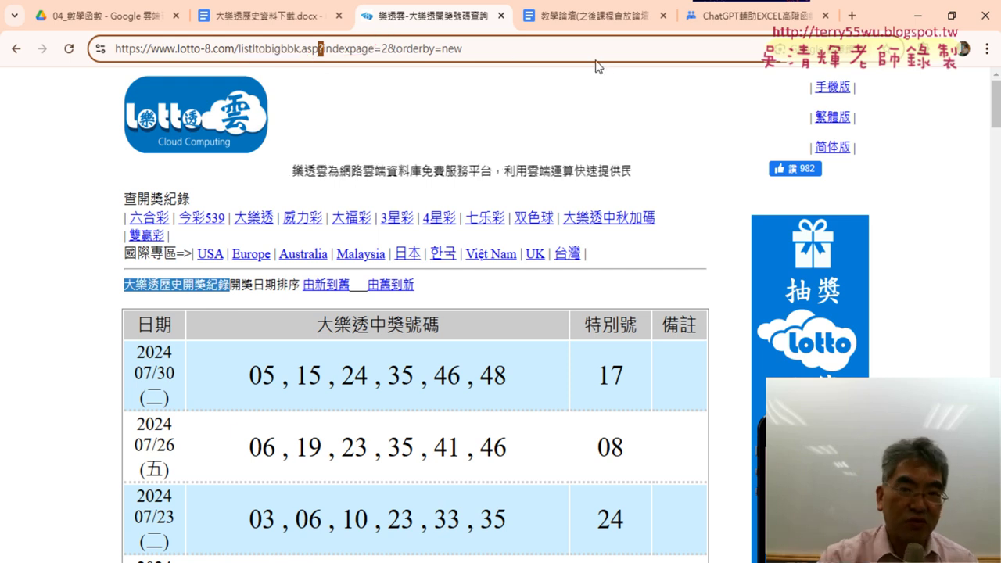
Set indexpage to 3 to load page 3, then go back and forward again.
{"action": "double_click", "coordinate": [384, 48]}
{"action": "type", "text": "3"}
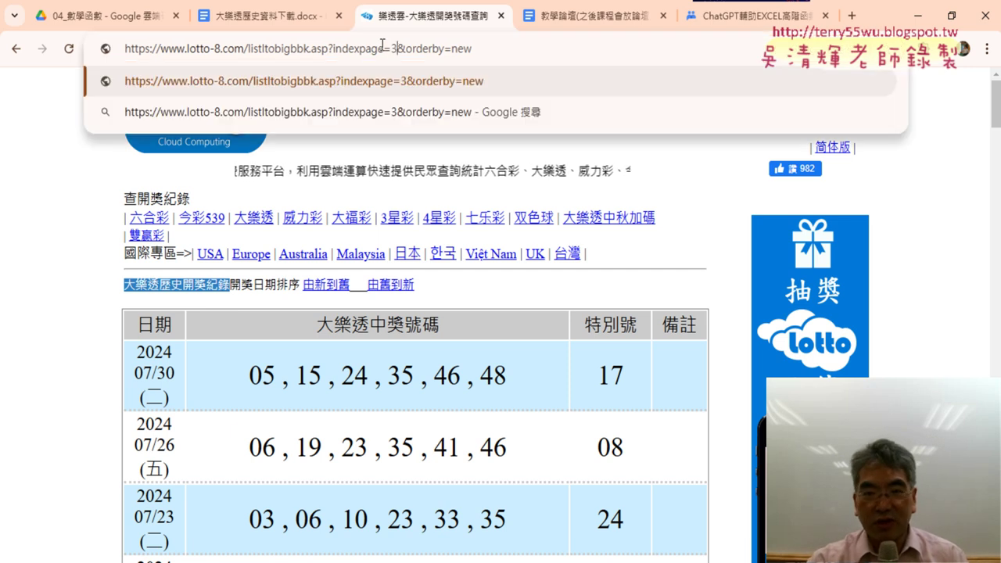
{"action": "key", "text": "Return"}
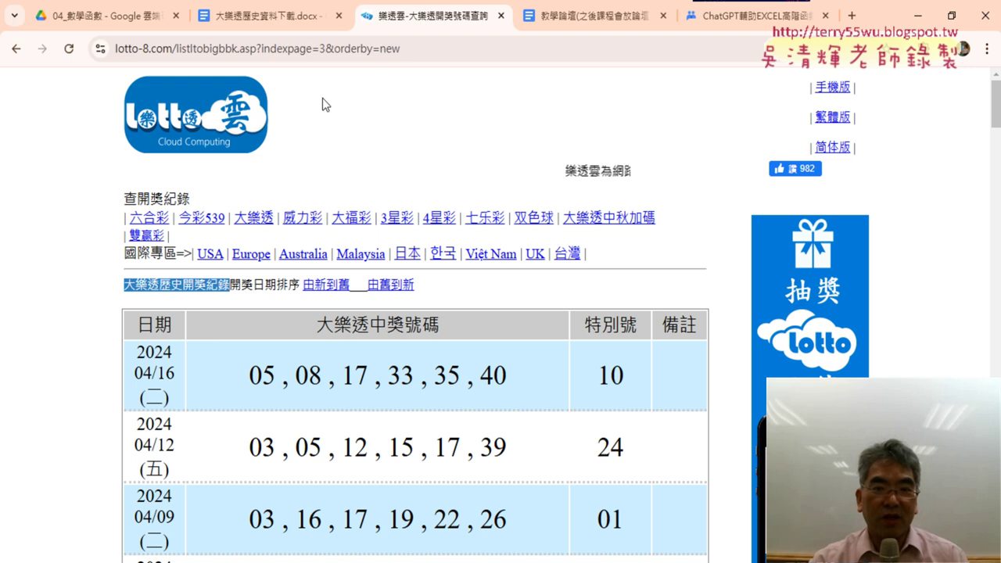
{"action": "left_click", "coordinate": [17, 47]}
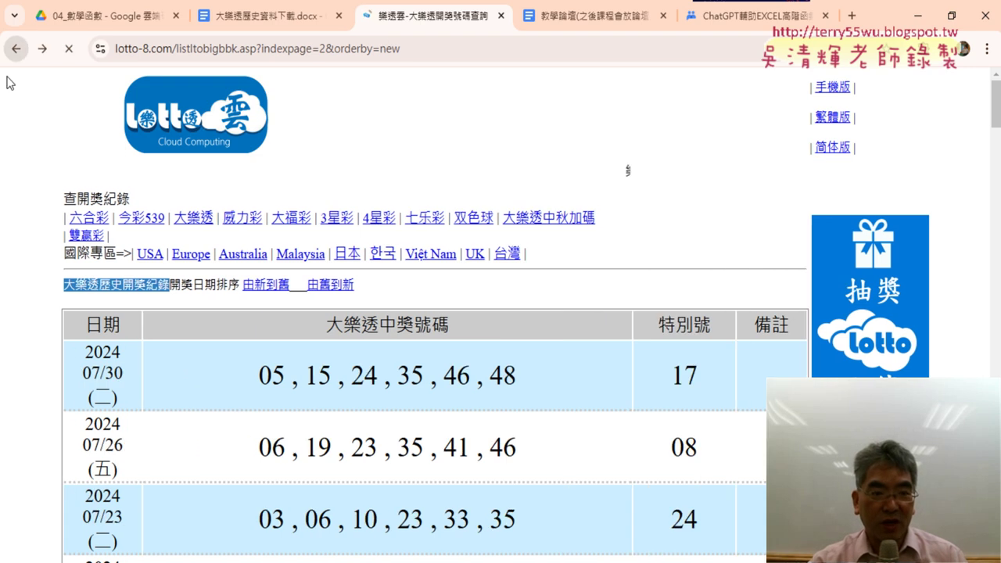
{"action": "left_click", "coordinate": [43, 49]}
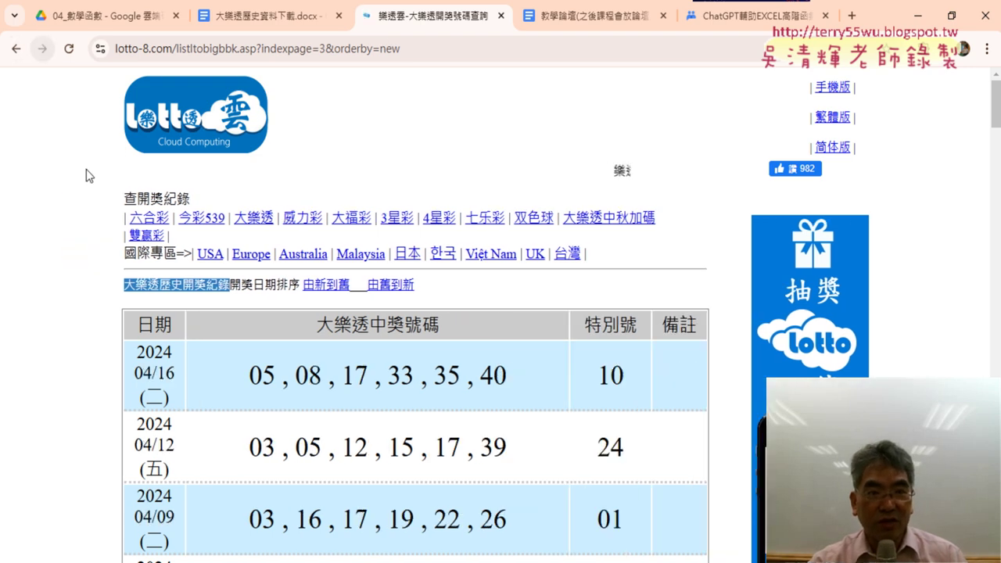
Change indexpage in the URL to 4 to load page 4 (February 2024 draws).
{"action": "left_click", "coordinate": [331, 51]}
{"action": "left_click", "coordinate": [328, 53]}
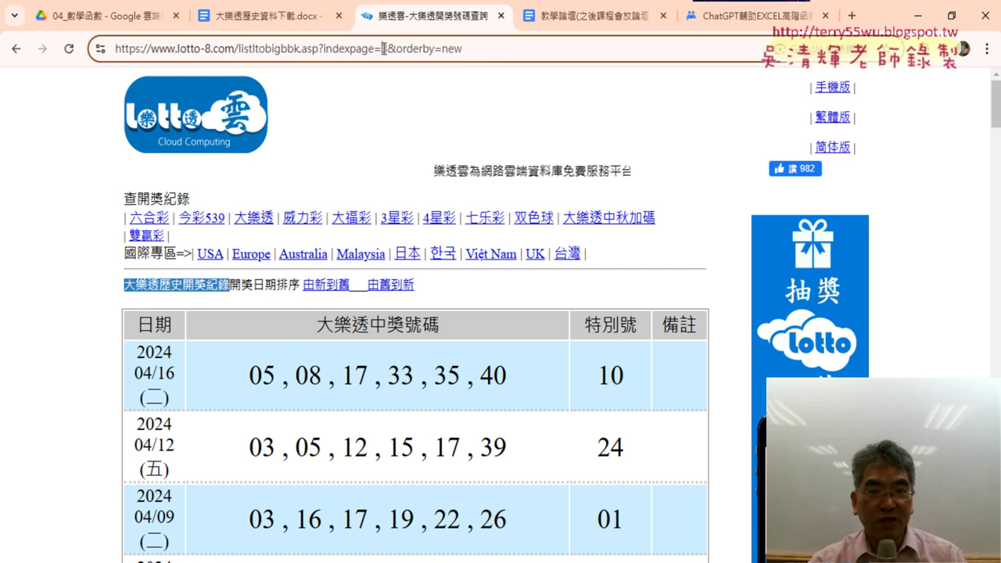
{"action": "key", "text": "BackSpace"}
{"action": "type", "text": "4"}
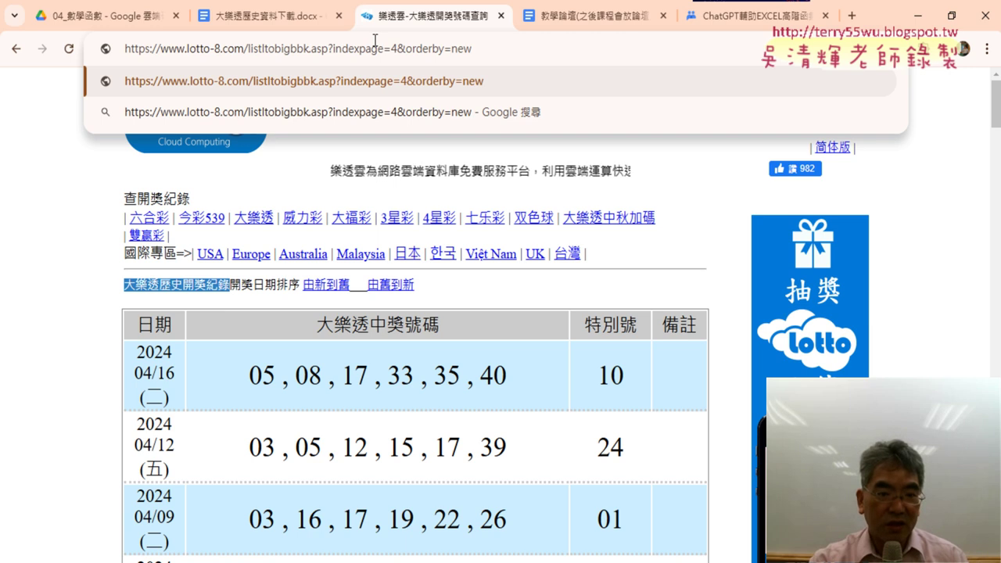
{"action": "key", "text": "Return"}
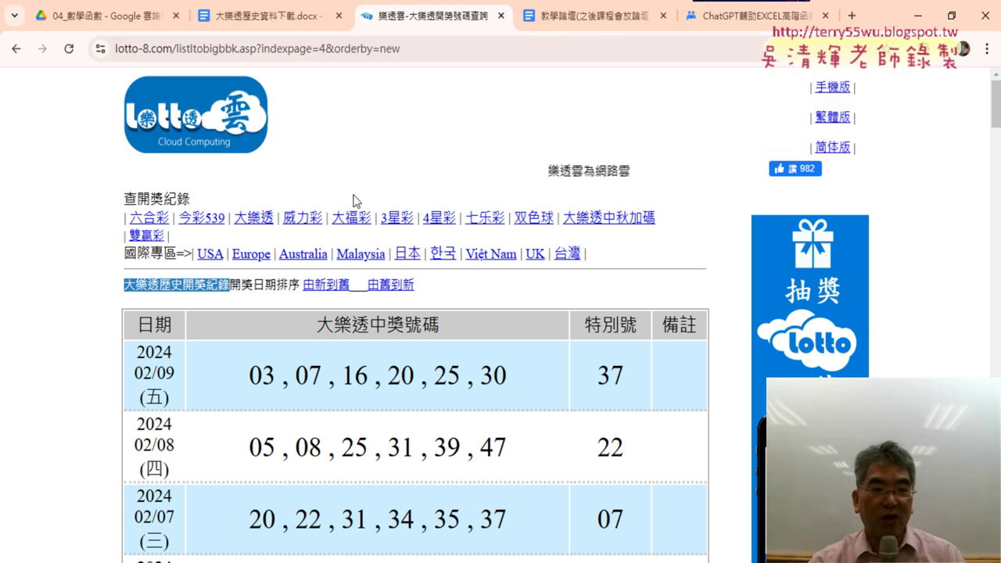
Replace the indexpage value in the address bar with 76.
{"action": "left_click", "coordinate": [321, 50]}
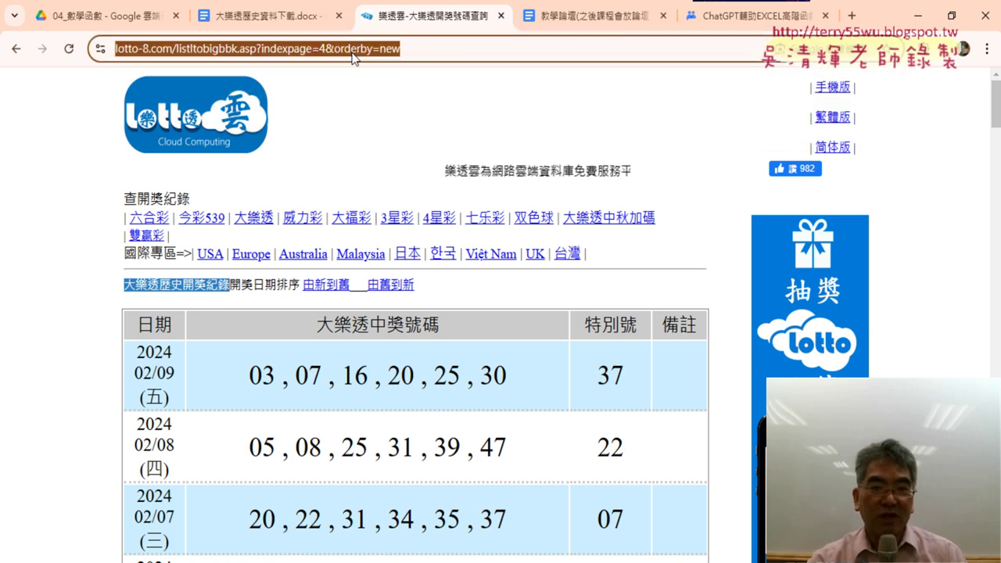
{"action": "left_click", "coordinate": [354, 52]}
{"action": "double_click", "coordinate": [384, 49]}
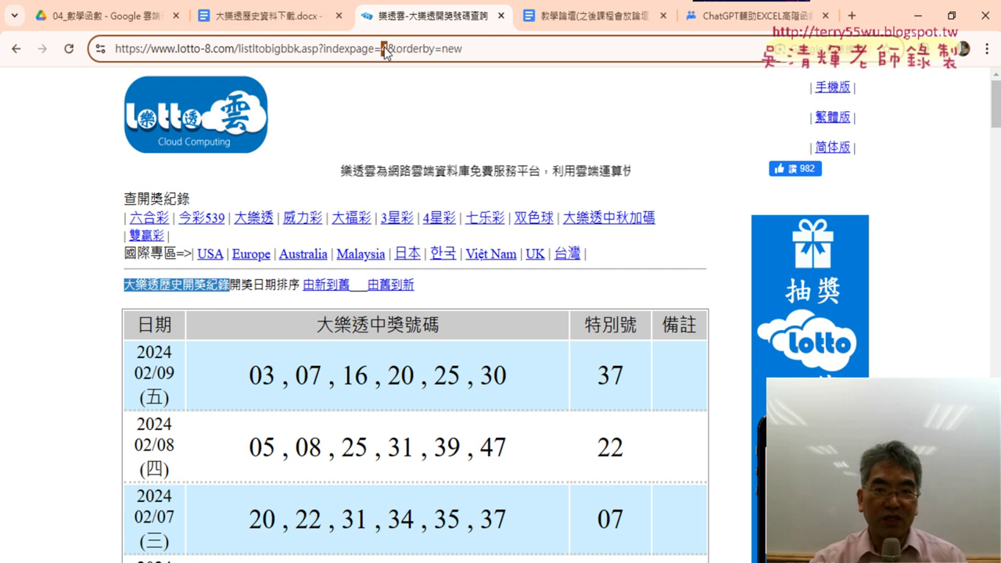
{"action": "type", "text": "76"}
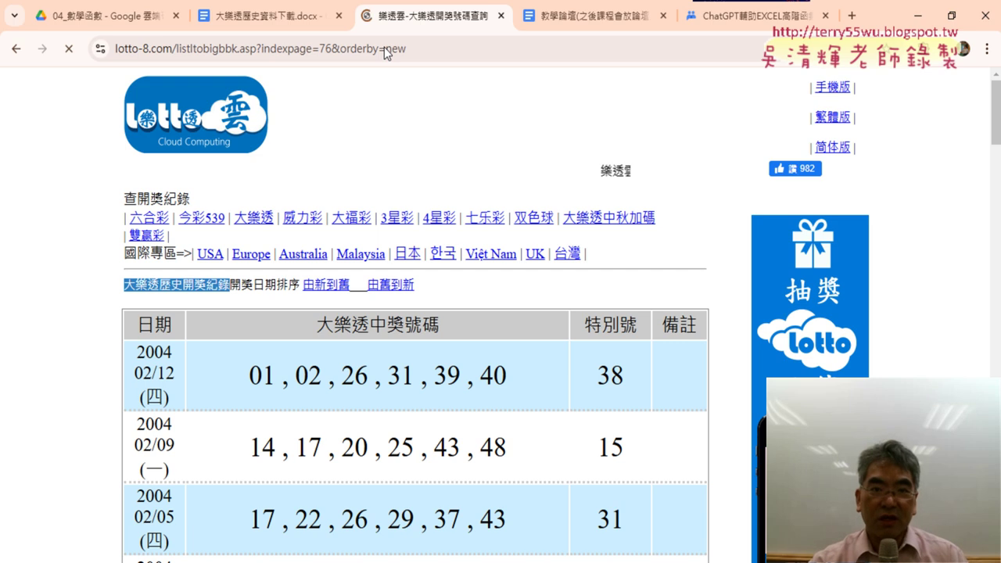
{"action": "scroll", "coordinate": [49, 188], "scroll_direction": "down", "scroll_amount": 1}
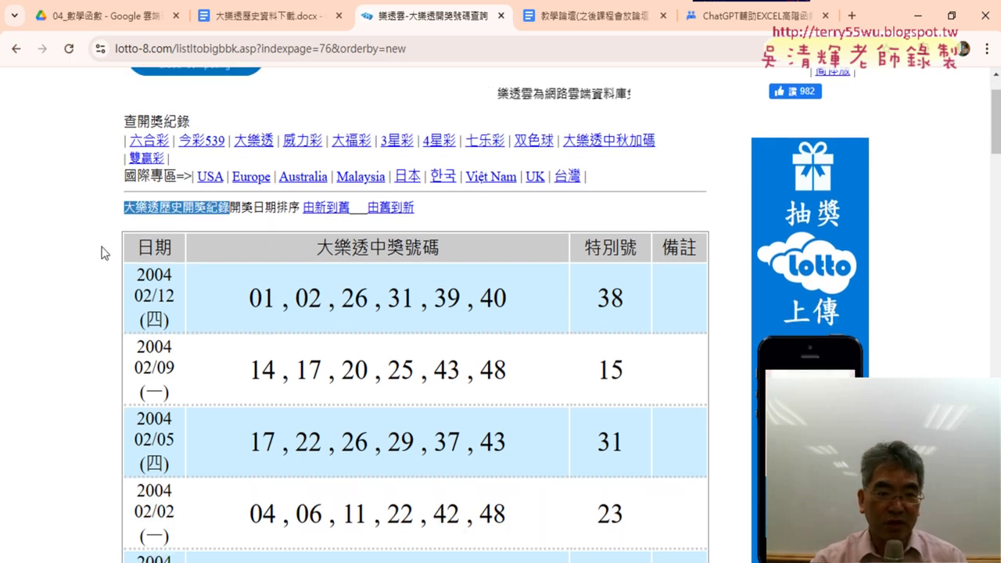
{"action": "mouse_move", "coordinate": [131, 275]}
{"action": "left_mouse_down"}
{"action": "mouse_move", "coordinate": [178, 280]}
{"action": "mouse_move", "coordinate": [177, 297]}
{"action": "left_mouse_up"}
{"action": "scroll", "coordinate": [177, 298], "scroll_direction": "down", "scroll_amount": 4}
{"action": "scroll", "coordinate": [177, 297], "scroll_direction": "down", "scroll_amount": 1}
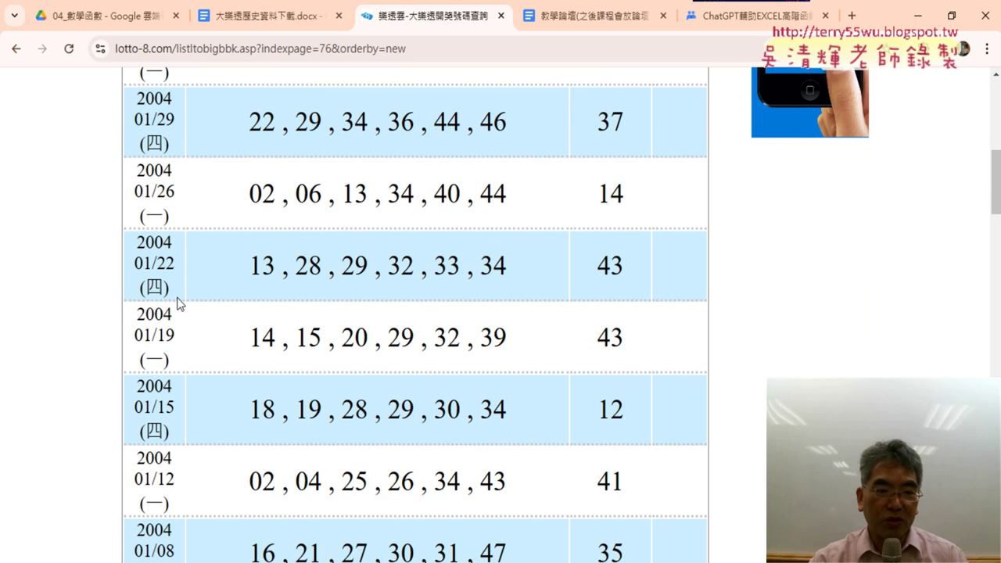
{"action": "scroll", "coordinate": [134, 297], "scroll_direction": "down", "scroll_amount": 3}
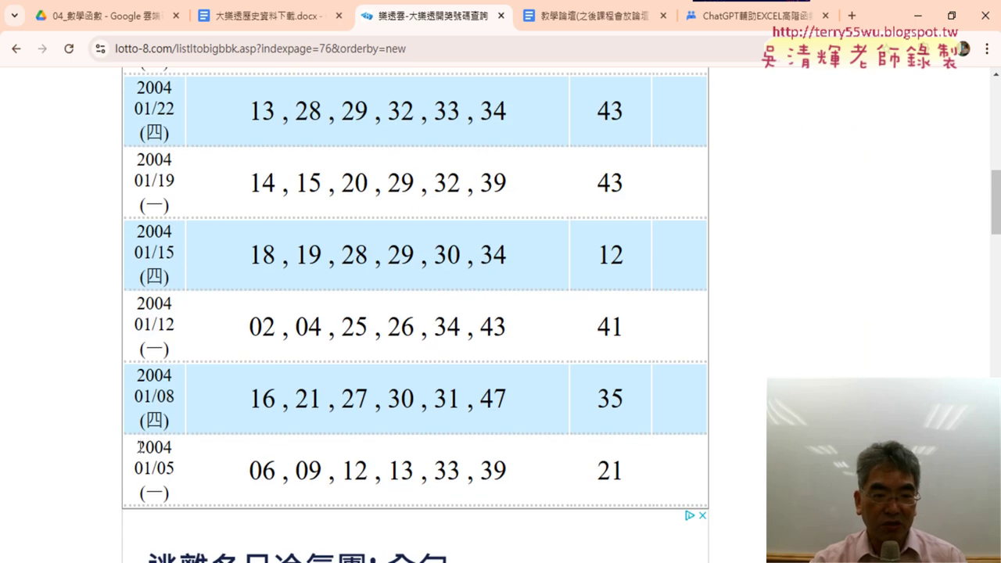
{"action": "left_click_drag", "start_coordinate": [138, 447], "coordinate": [179, 473]}
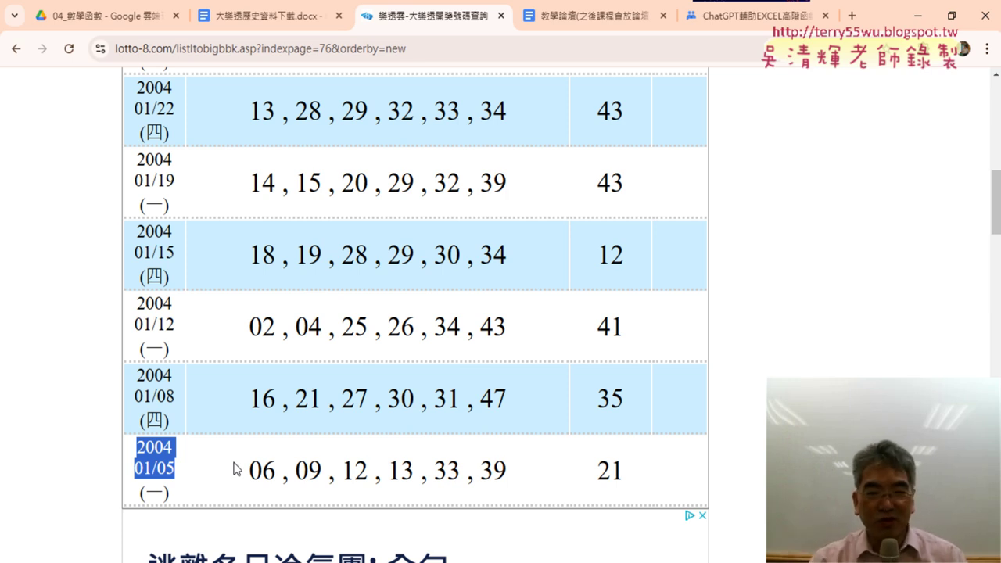
{"action": "left_click_drag", "start_coordinate": [250, 471], "coordinate": [517, 481]}
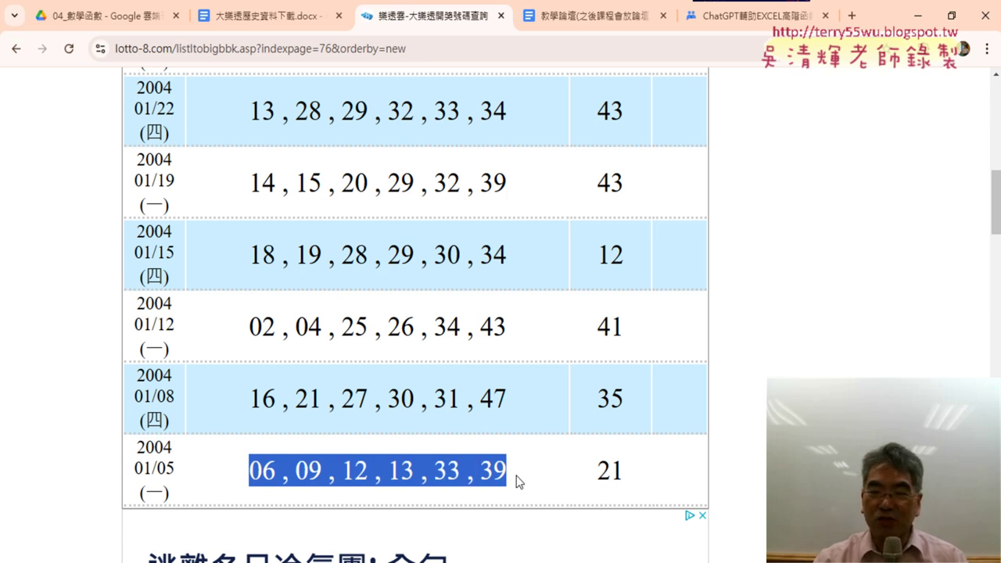
{"action": "scroll", "coordinate": [516, 480], "scroll_direction": "up", "scroll_amount": 10}
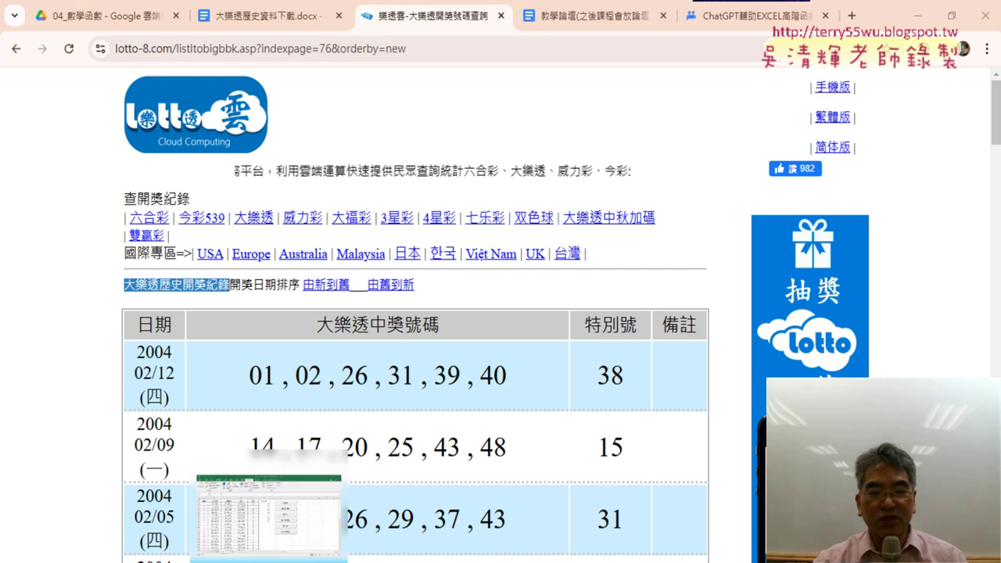
Back in the Excel workbook, add a new blank sheet 工作表1 after 統計分析.
{"action": "left_click", "coordinate": [232, 557]}
{"action": "left_click", "coordinate": [248, 534]}
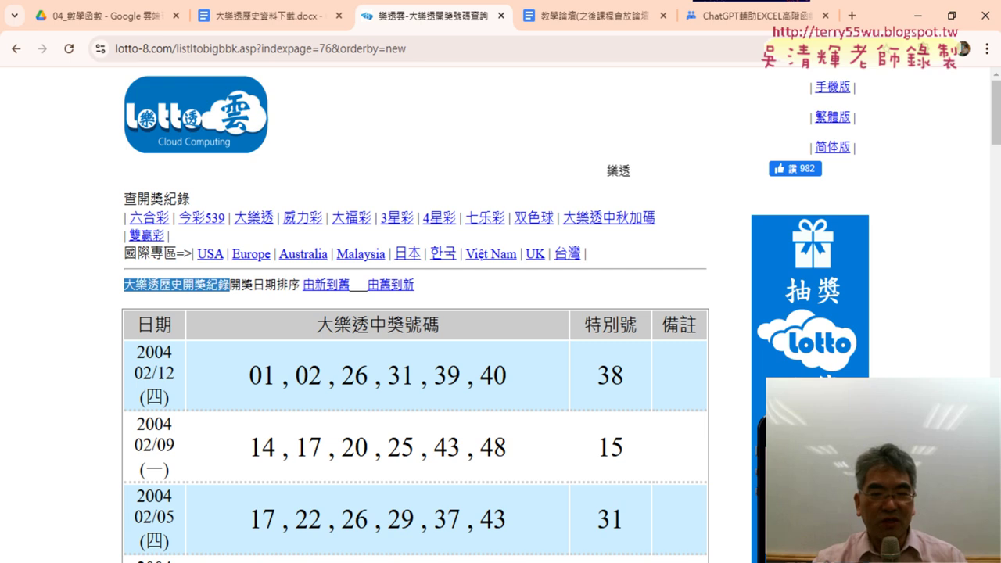
{"action": "scroll", "coordinate": [287, 435], "scroll_direction": "down", "scroll_amount": 2}
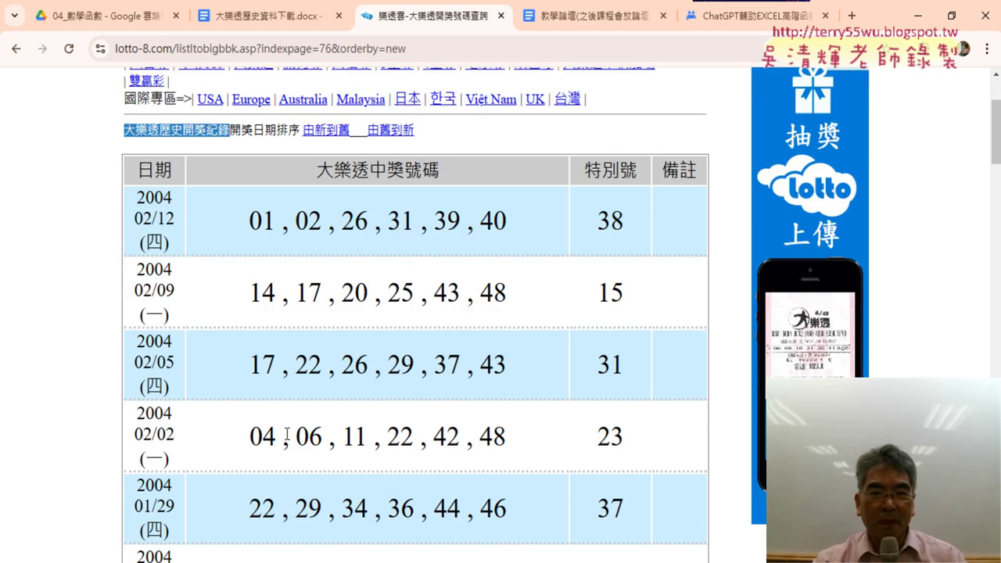
{"action": "left_click_drag", "start_coordinate": [149, 174], "coordinate": [435, 355]}
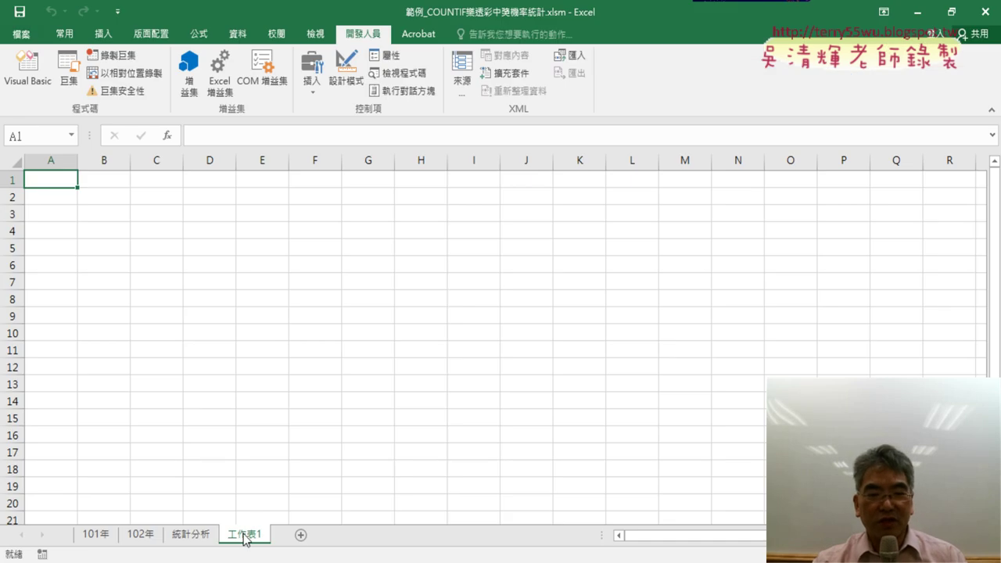
Rename sheet 工作表1 to 大樂透, then return to the lotto-8.com results page.
{"action": "double_click", "coordinate": [245, 536]}
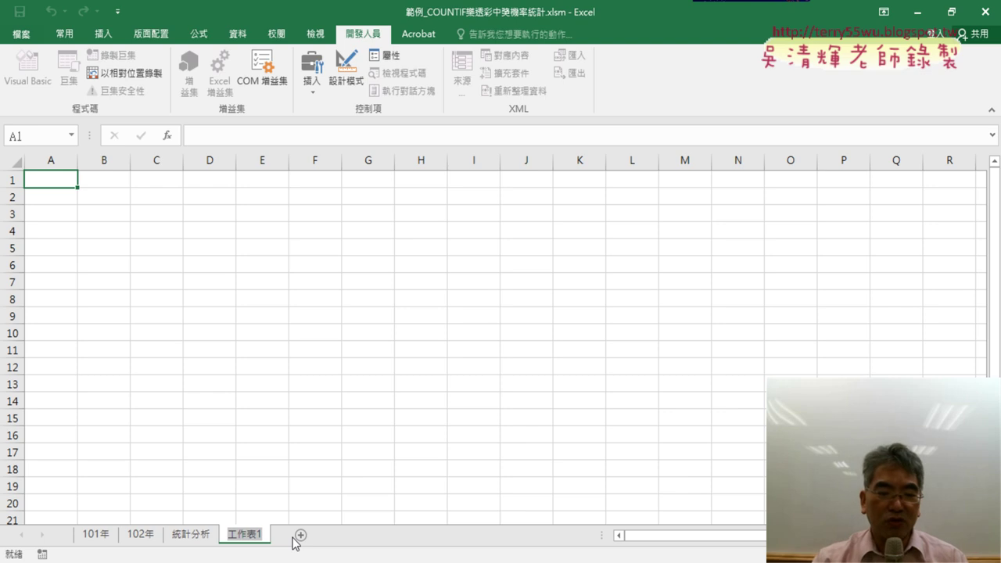
{"action": "type", "text": "d"}
{"action": "key", "text": "BackSpace"}
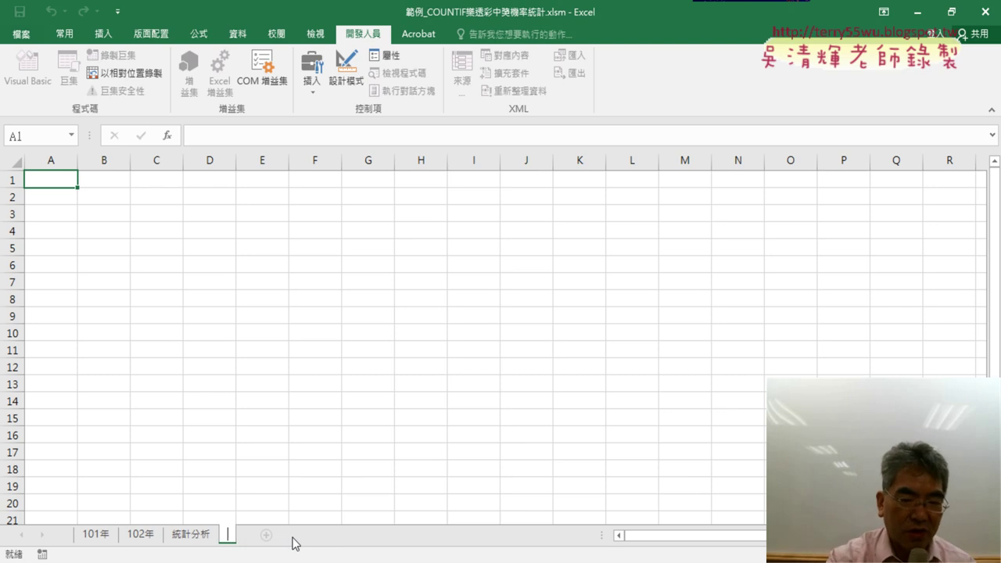
{"action": "type", "text": "大"}
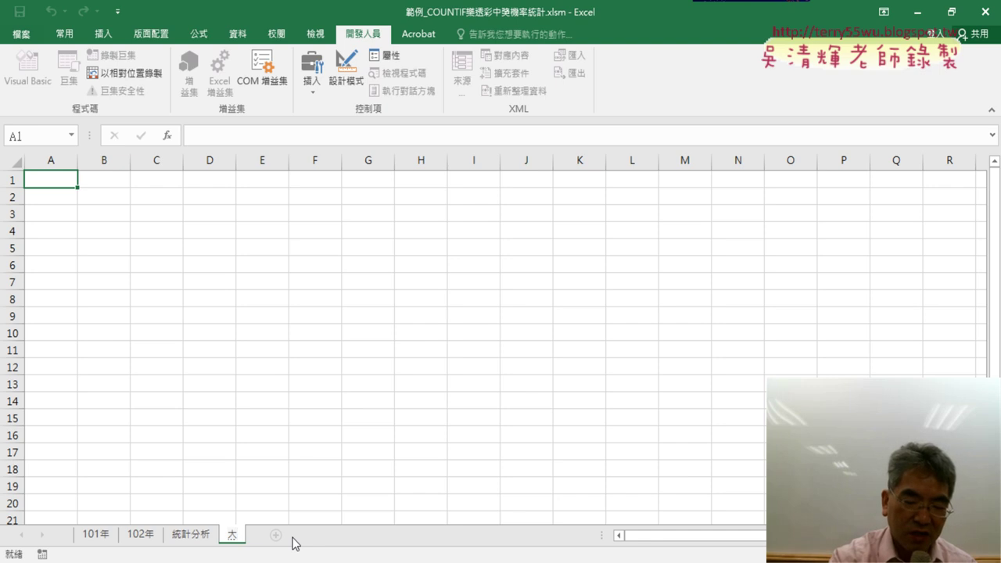
{"action": "type", "text": "樂"}
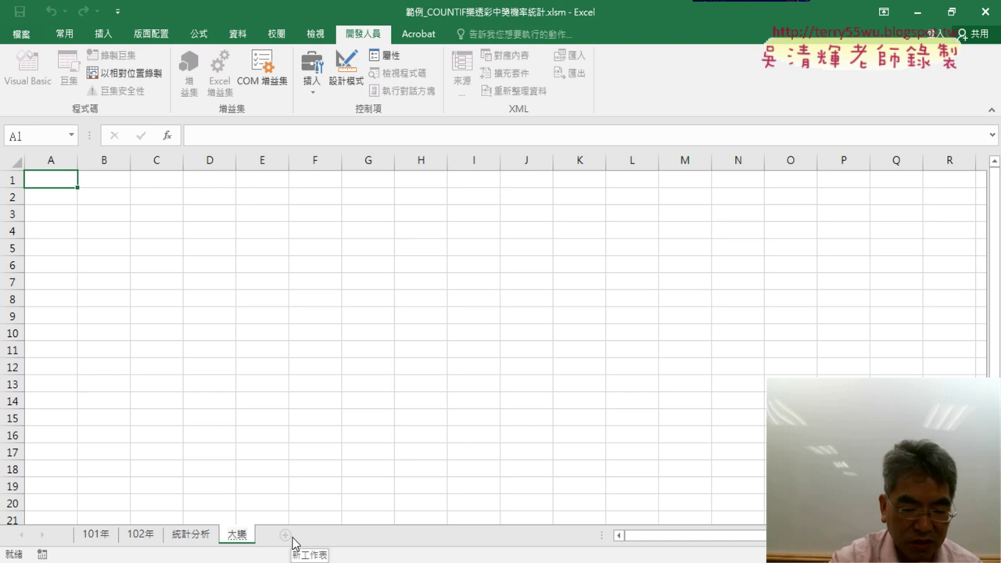
{"action": "type", "text": "透"}
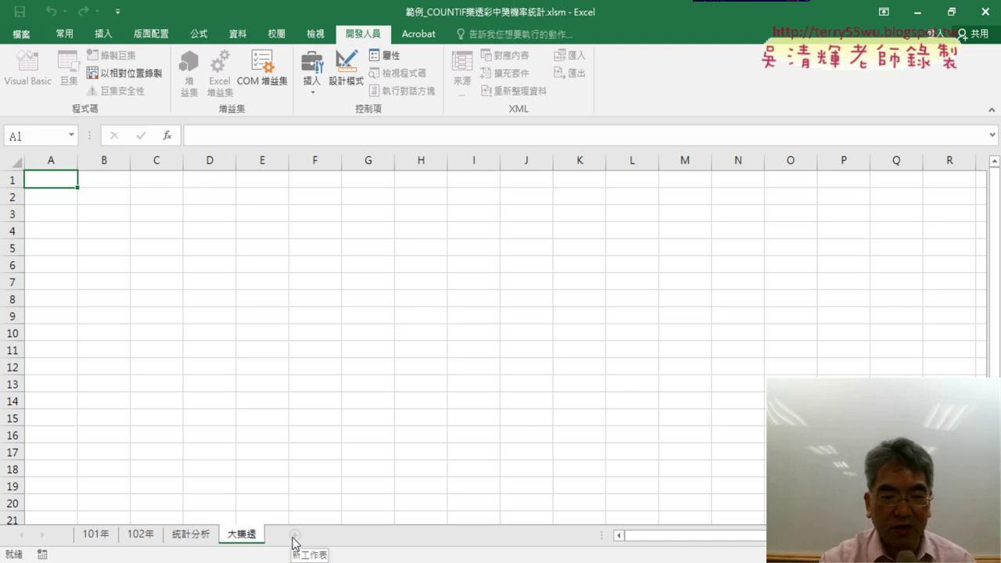
{"action": "key", "text": "Return"}
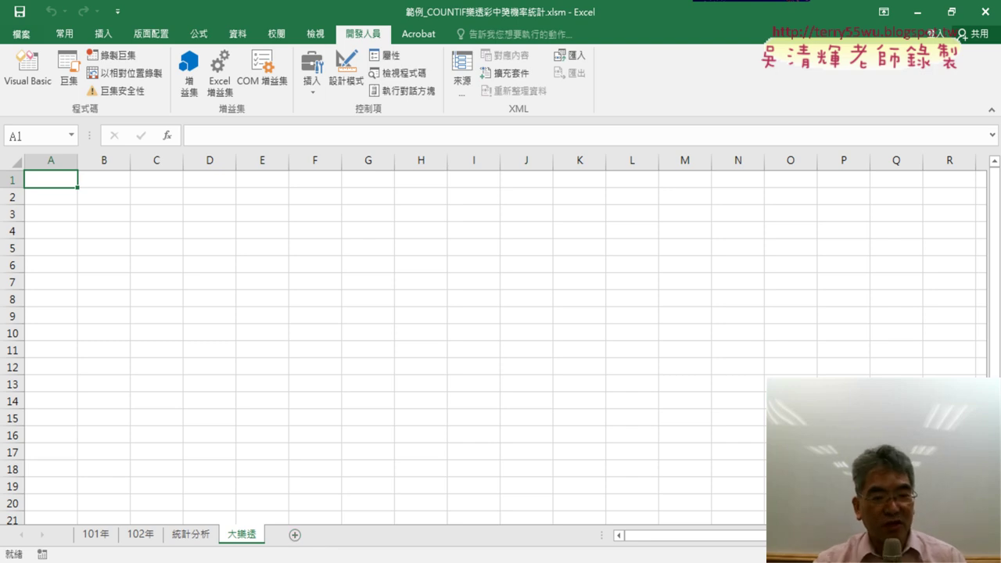
{"action": "key", "text": "alt+Tab"}
{"action": "left_click", "coordinate": [326, 449]}
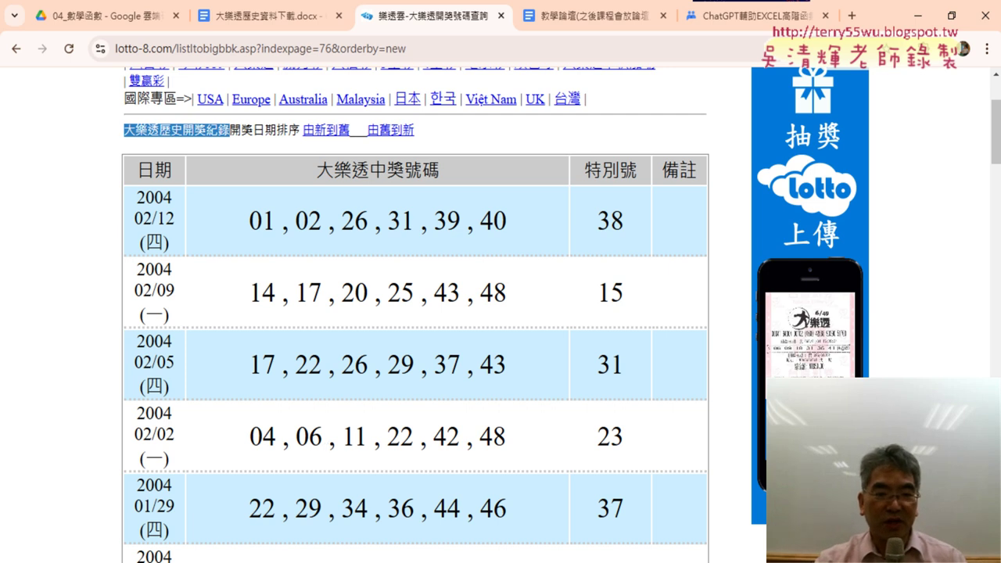
Switch Chrome from lotto-8.com back to the 大樂透歷史資料下載.docx Google Docs tab.
{"action": "mouse_move", "coordinate": [197, 561]}
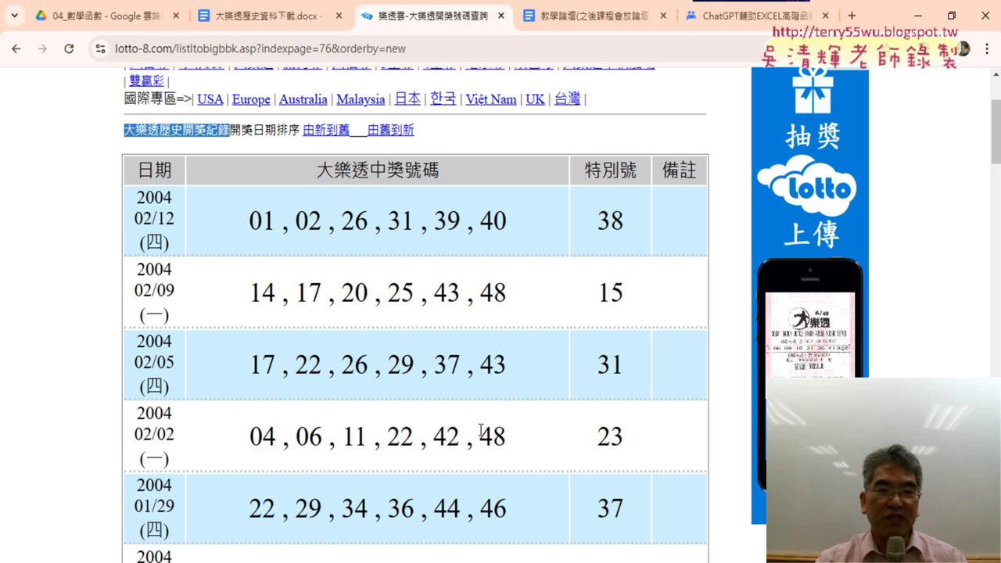
{"action": "left_click", "coordinate": [142, 22]}
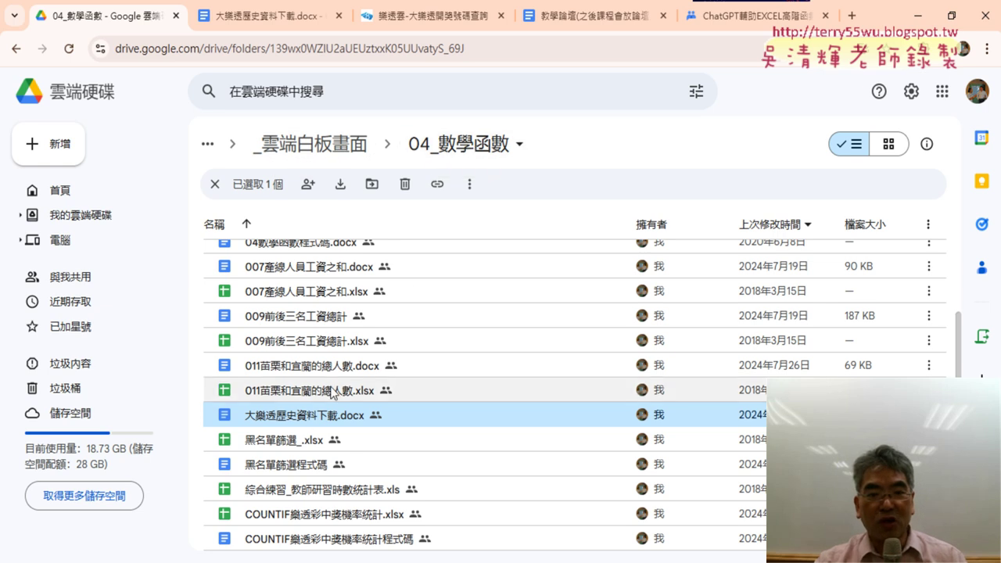
{"action": "left_click", "coordinate": [262, 22]}
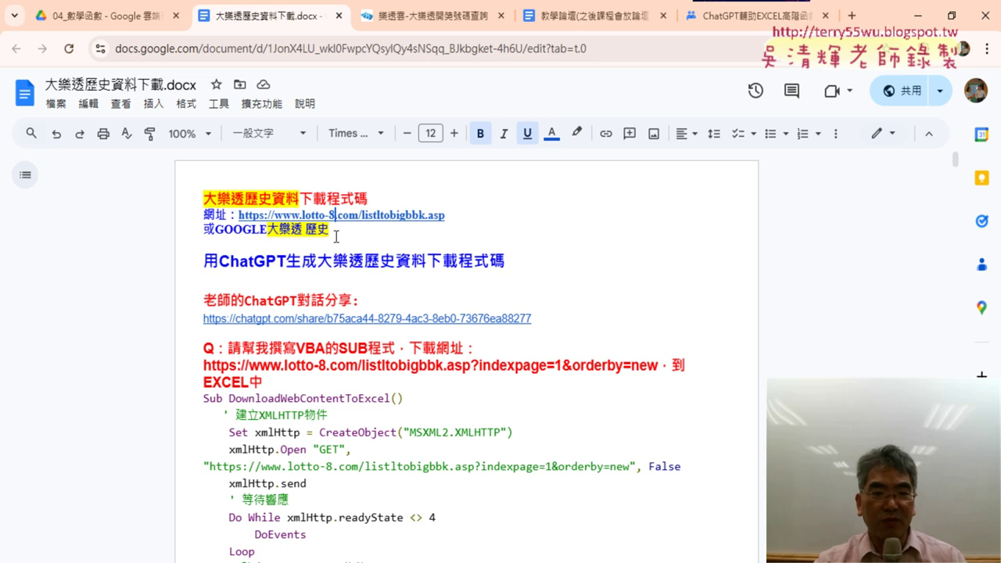
Read through the DownloadWebContentToExcel macro down to its End Sub.
{"action": "left_click_drag", "start_coordinate": [336, 237], "coordinate": [233, 230]}
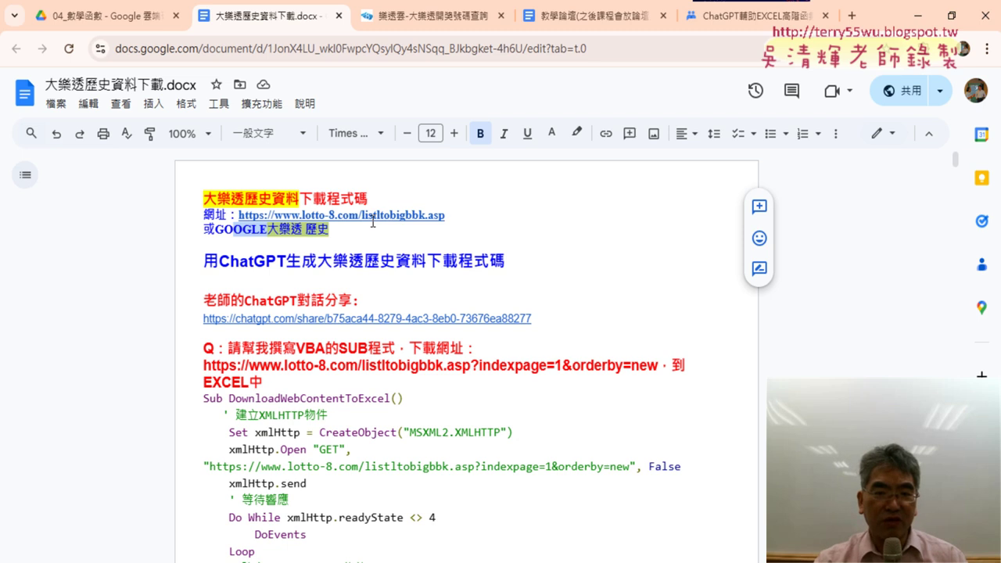
{"action": "scroll", "coordinate": [563, 248], "scroll_direction": "down", "scroll_amount": 1}
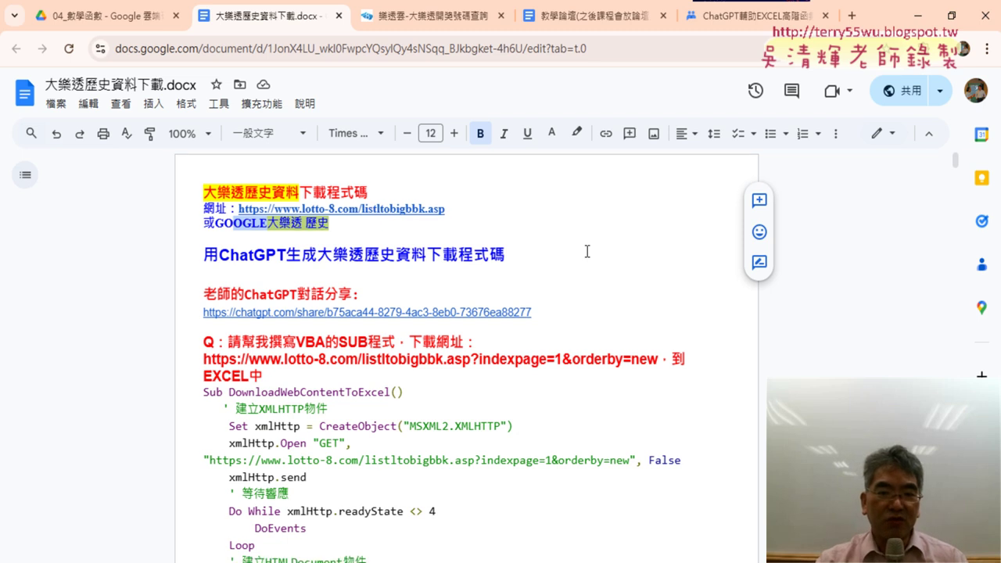
{"action": "scroll", "coordinate": [468, 299], "scroll_direction": "down", "scroll_amount": 4}
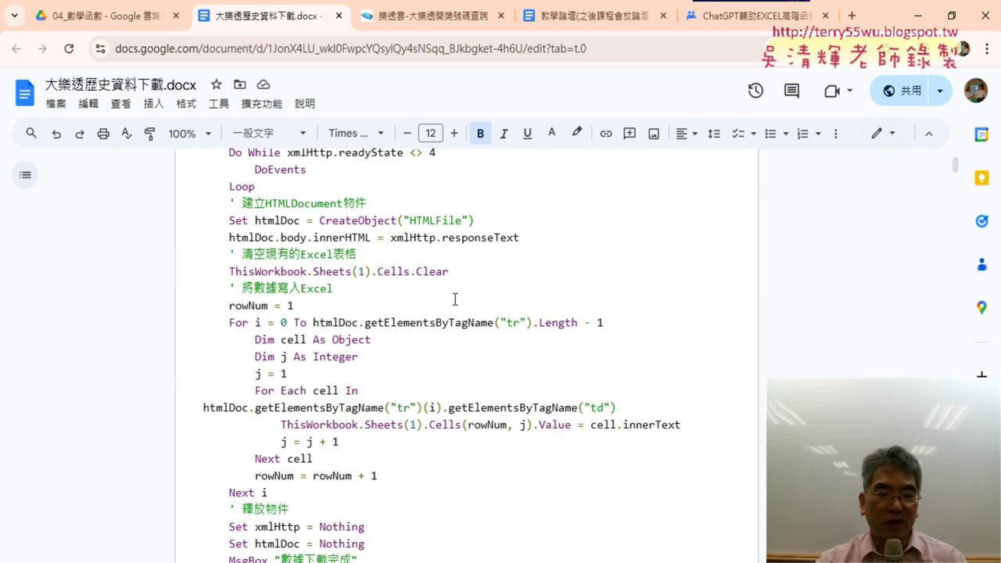
{"action": "scroll", "coordinate": [402, 295], "scroll_direction": "down", "scroll_amount": 2}
{"action": "scroll", "coordinate": [382, 317], "scroll_direction": "up", "scroll_amount": 1}
{"action": "scroll", "coordinate": [383, 317], "scroll_direction": "up", "scroll_amount": 1}
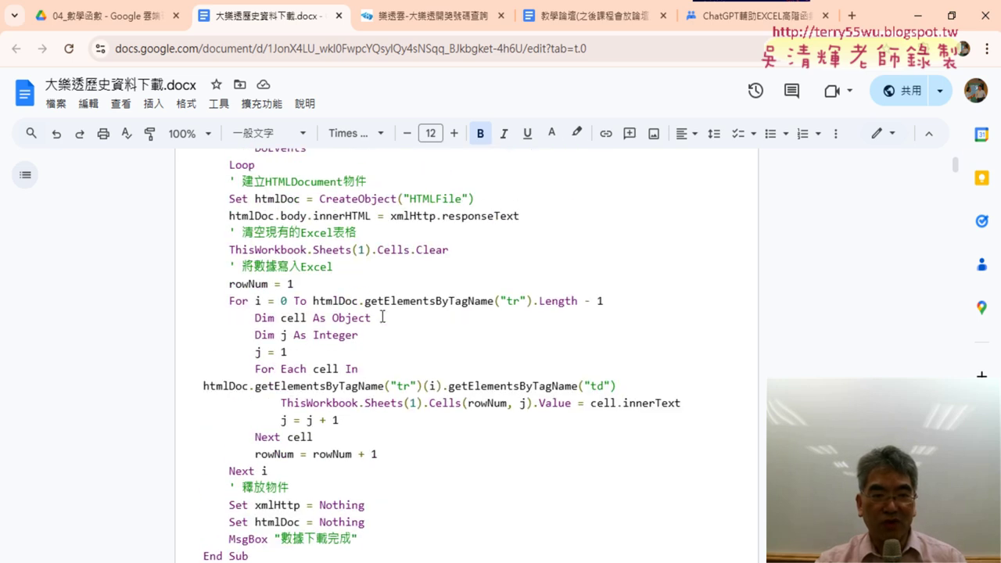